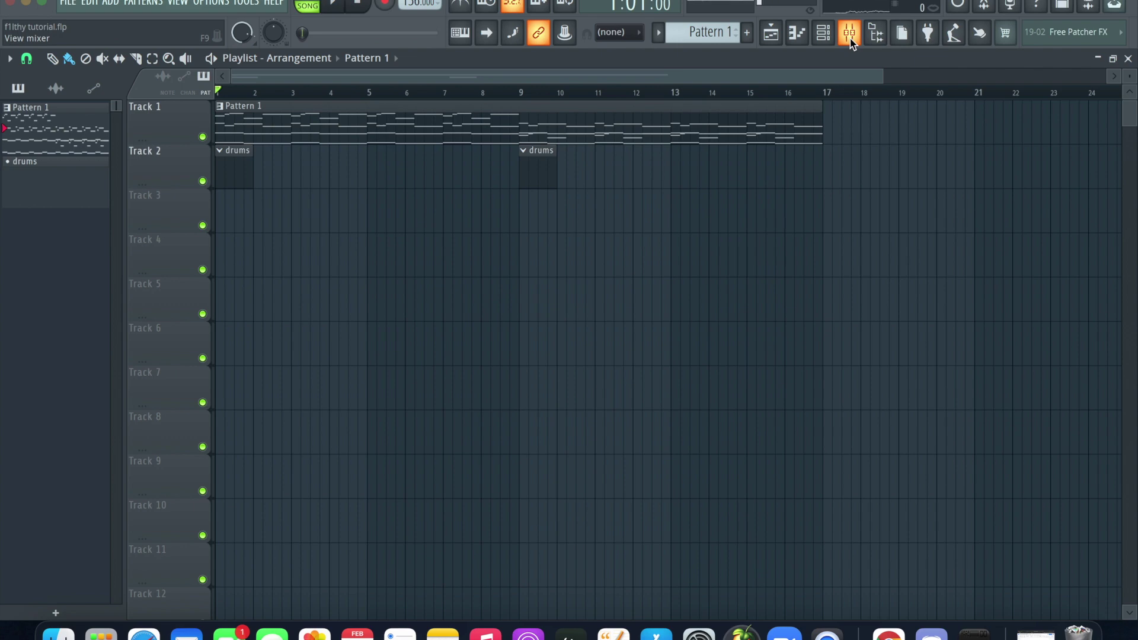
# - Solo the Insert 1 mixer track and listen to the ElectraX melody of Pattern 1 in the piano roll
pyautogui.click(851, 40)
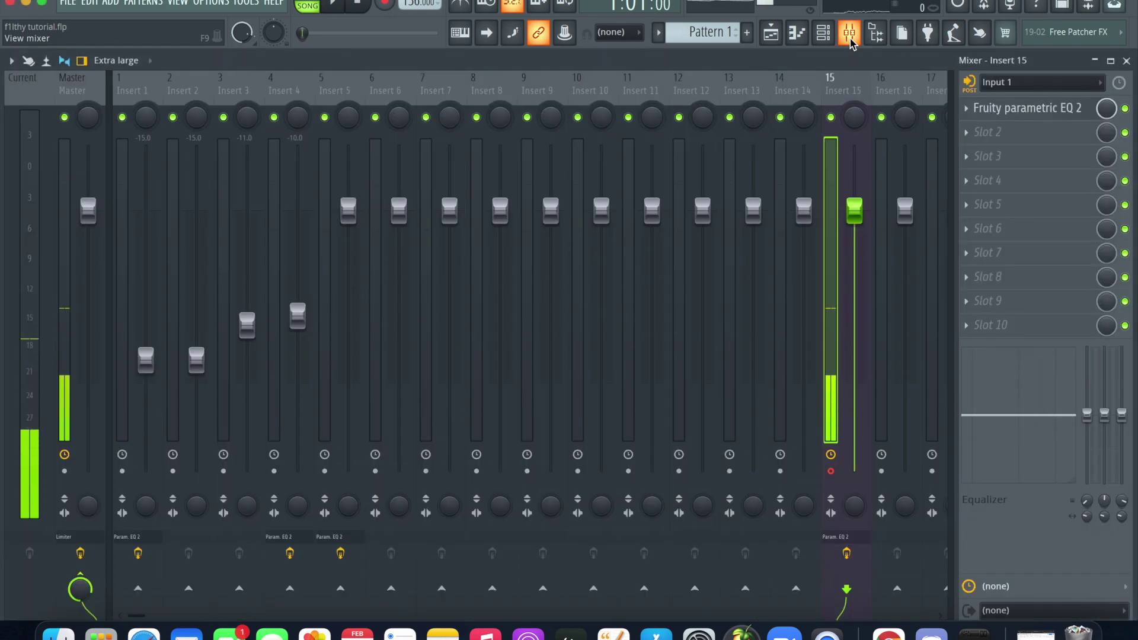
pyautogui.click(850, 40)
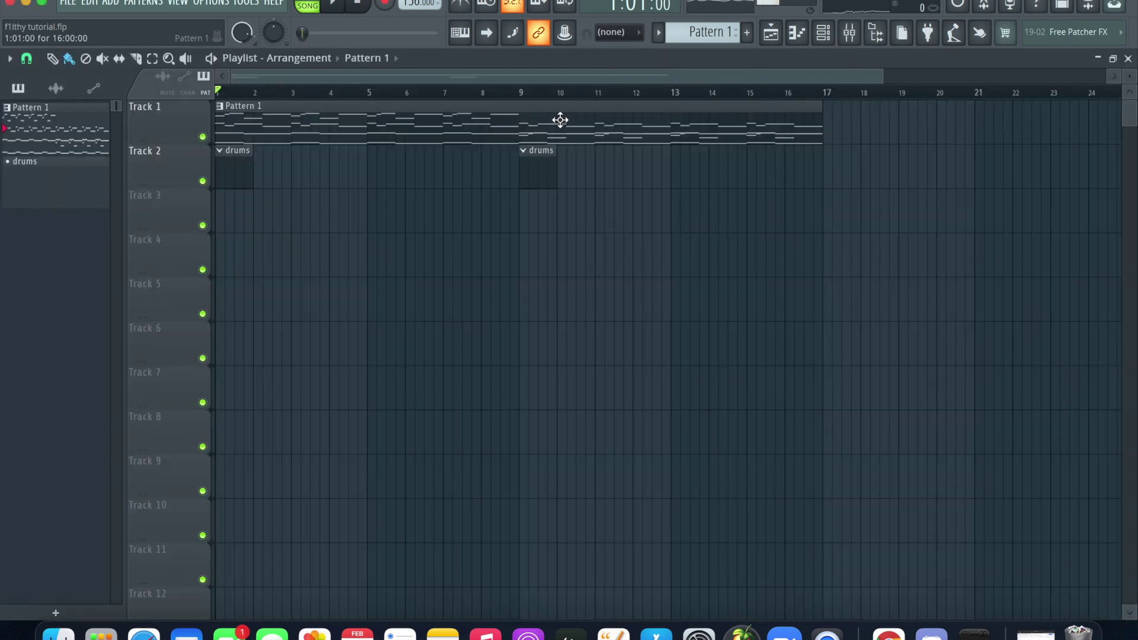
pyautogui.click(797, 32)
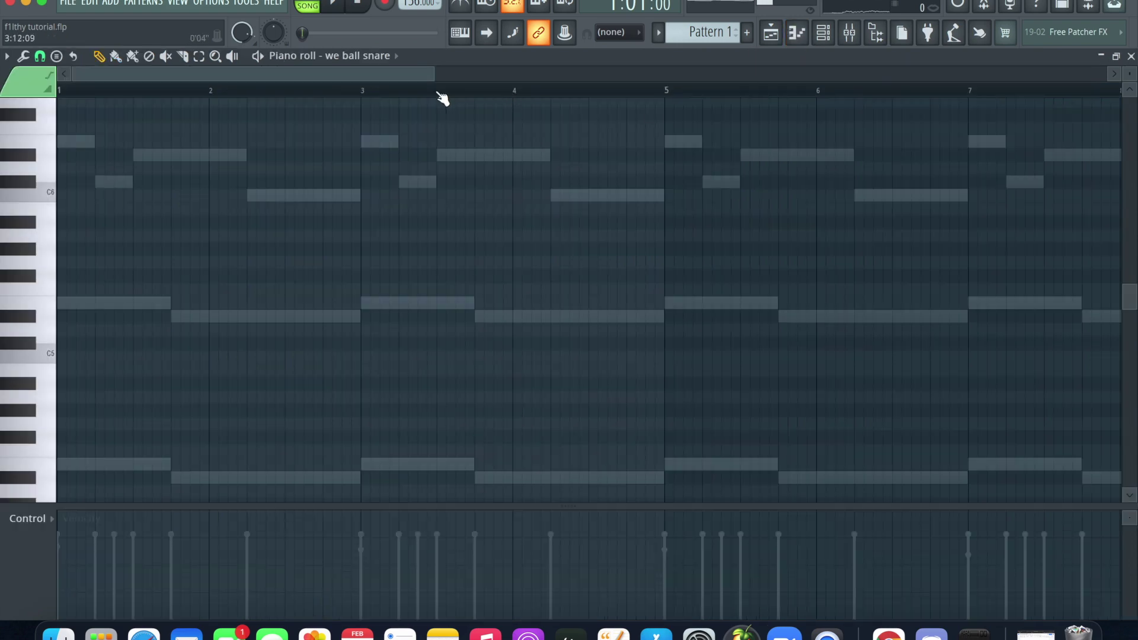
pyautogui.click(332, 55)
pyautogui.press('F9')
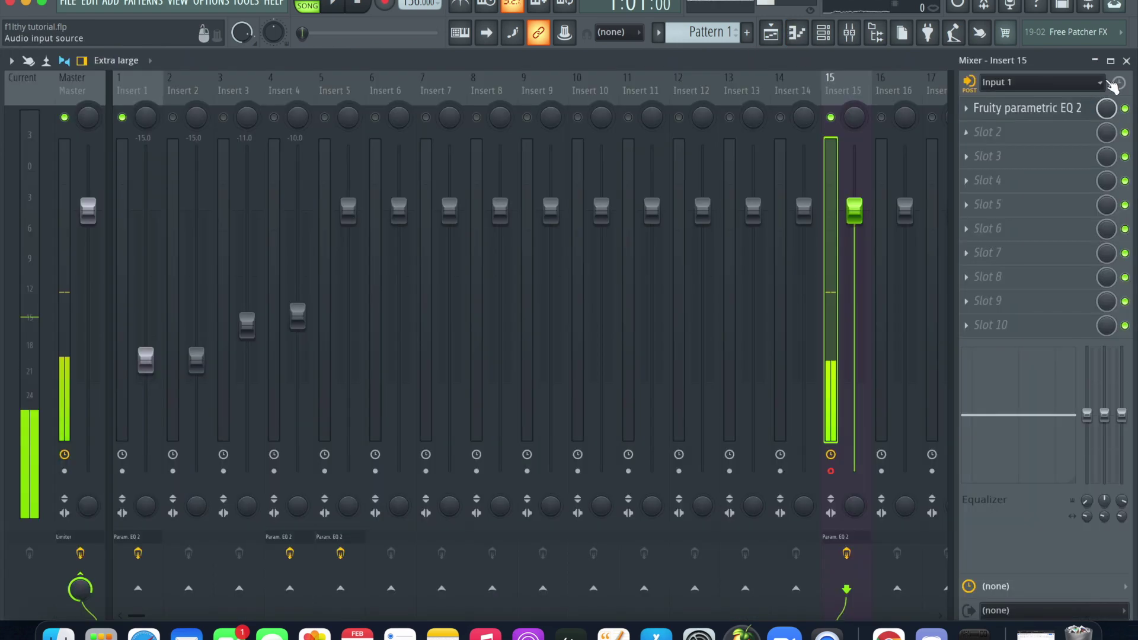
pyautogui.press('F9')
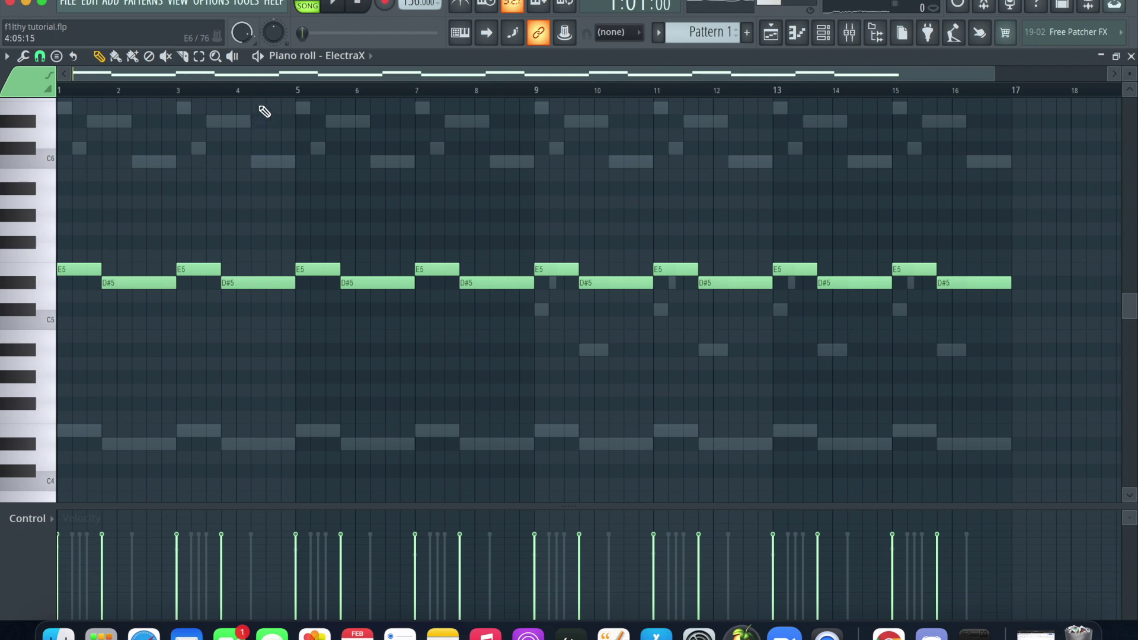
pyautogui.click(259, 59)
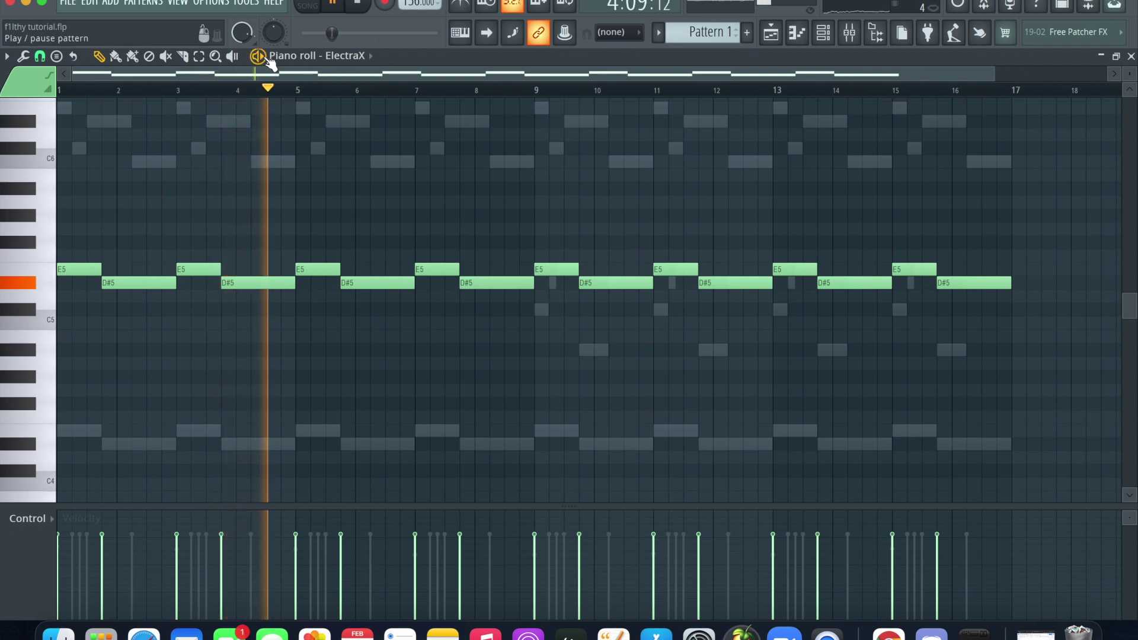
pyautogui.click(264, 57)
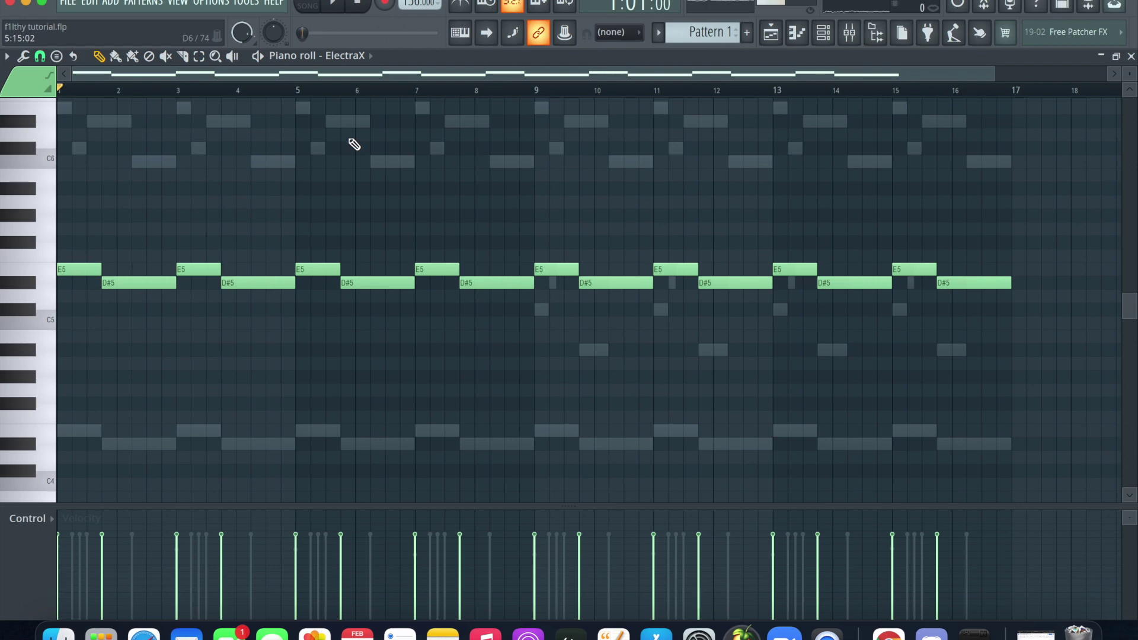
# - Bring the first eight bars into closer view and play back the ElectraX #2 melody in the piano roll
pyautogui.moveTo(992, 78); pyautogui.dragTo(523, 157)
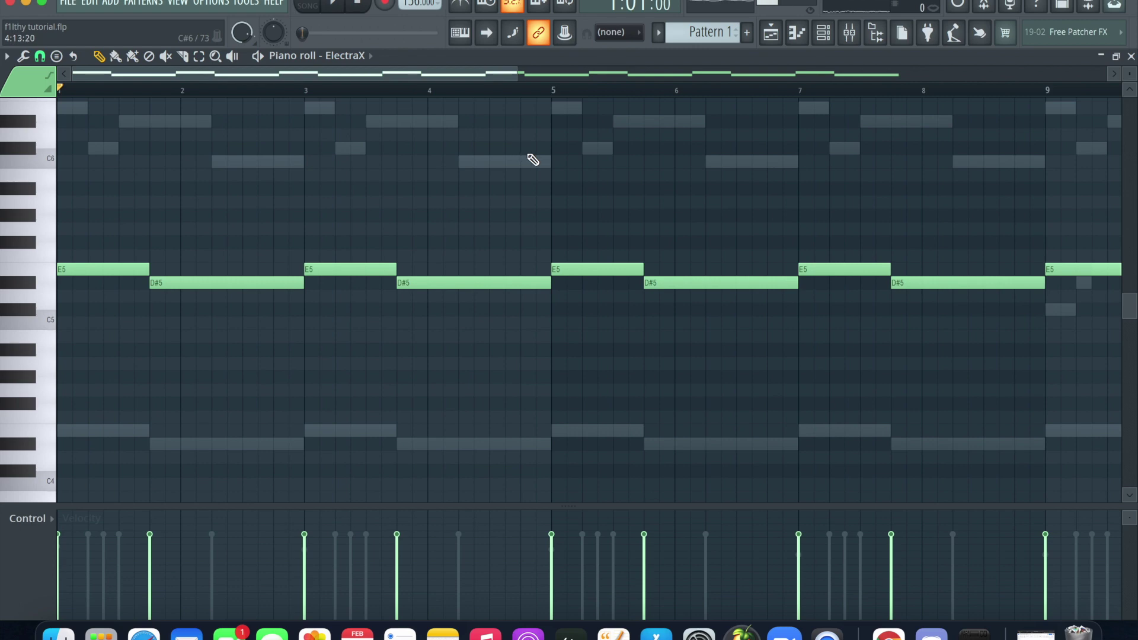
pyautogui.press('space')
pyautogui.press('space')
pyautogui.doubleClick(369, 121)
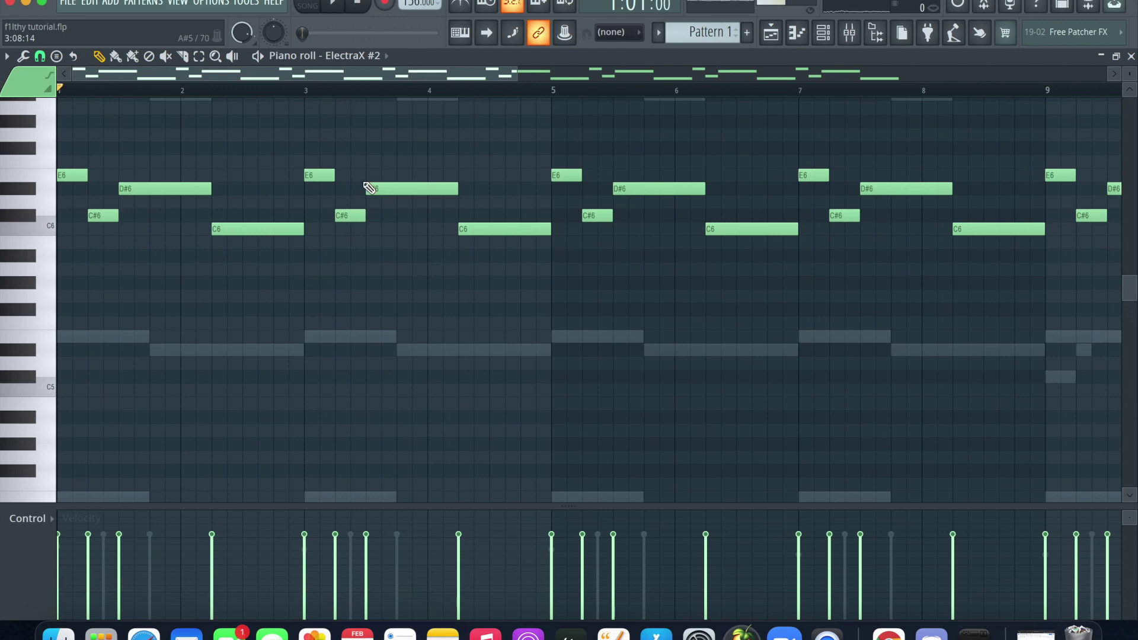
pyautogui.press('space')
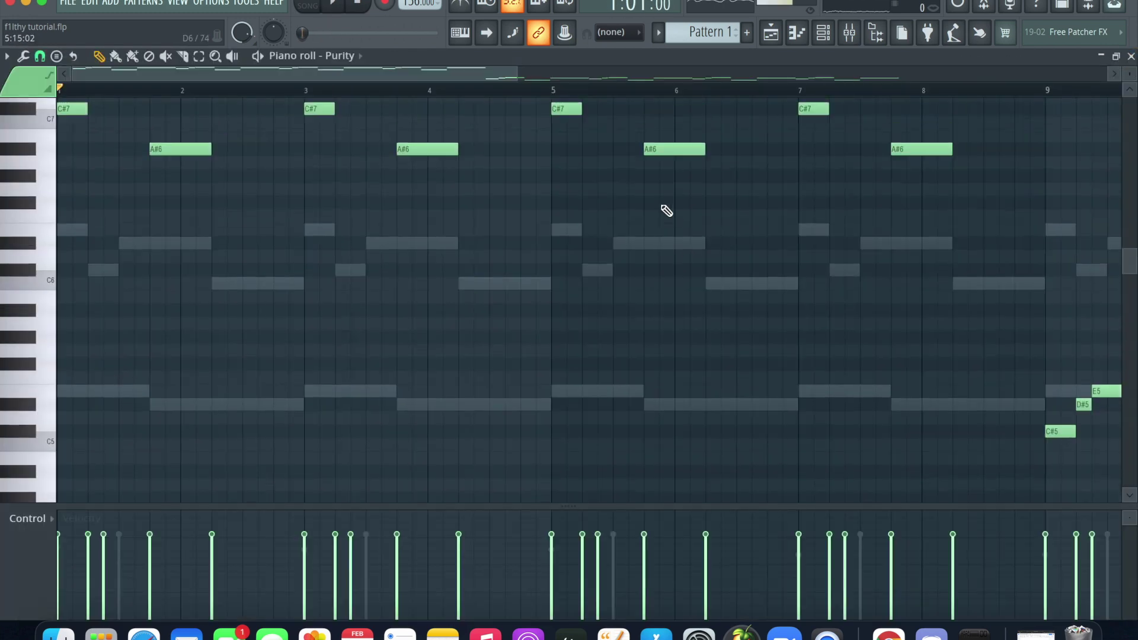
# - Examine the Purity channel's notes and the preset selected in its Purity plugin
pyautogui.scroll(4, 667, 210)
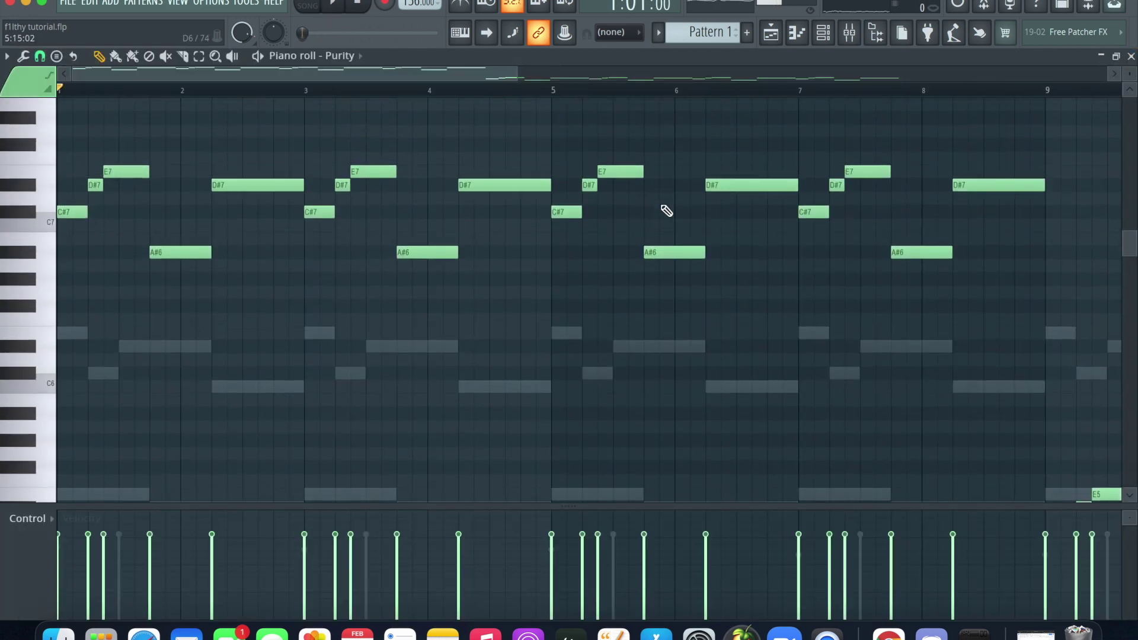
pyautogui.click(823, 32)
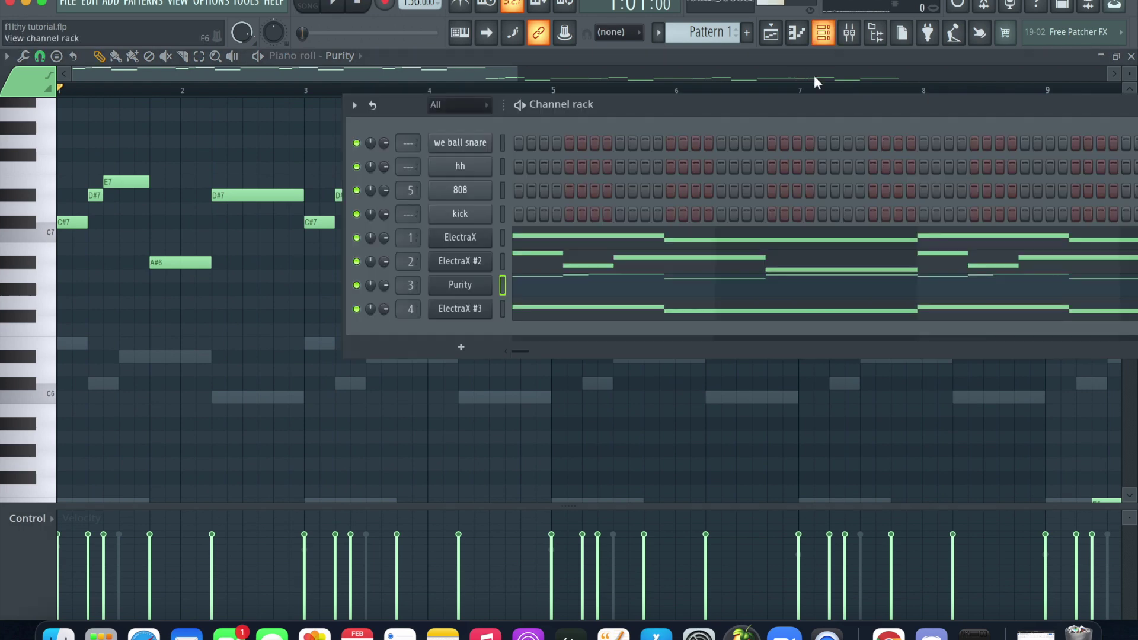
pyautogui.click(478, 283)
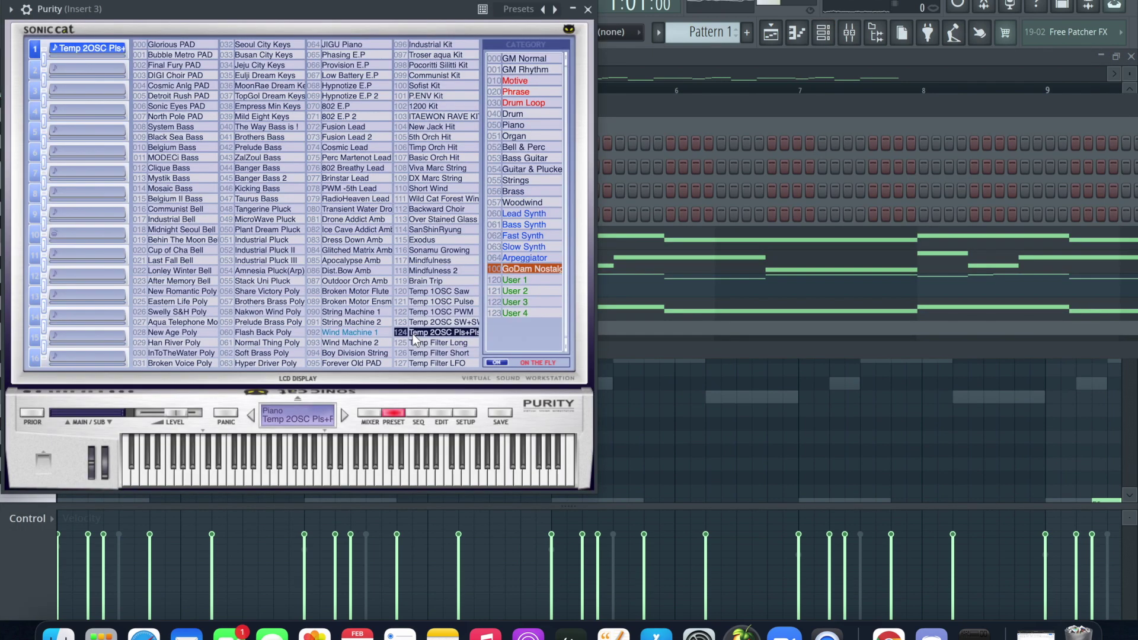
pyautogui.click(589, 9)
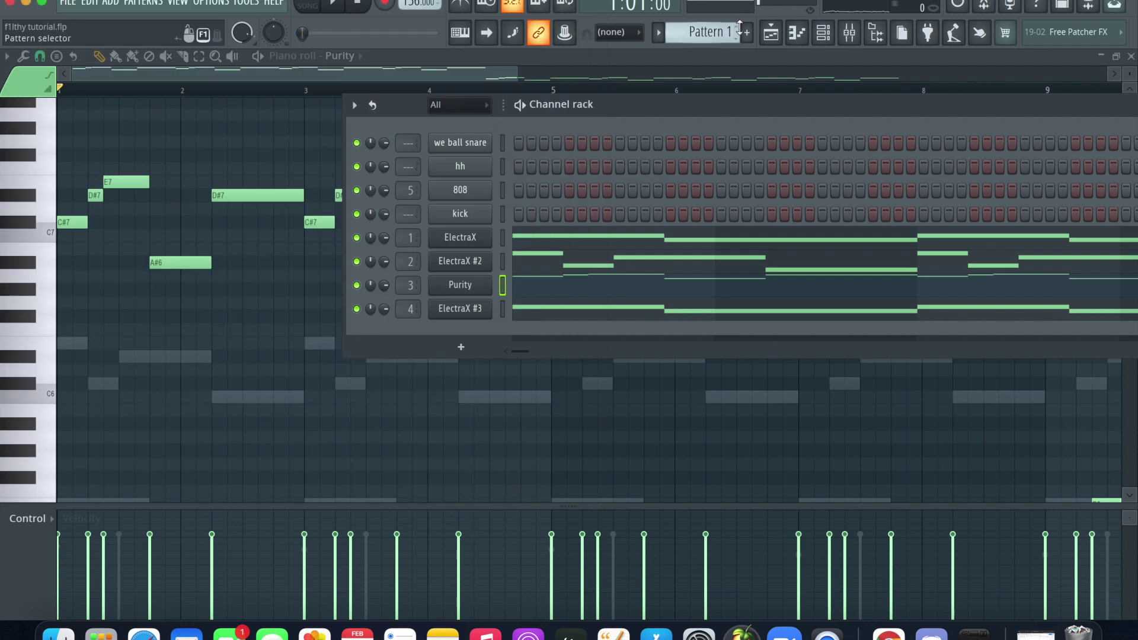
pyautogui.click(824, 32)
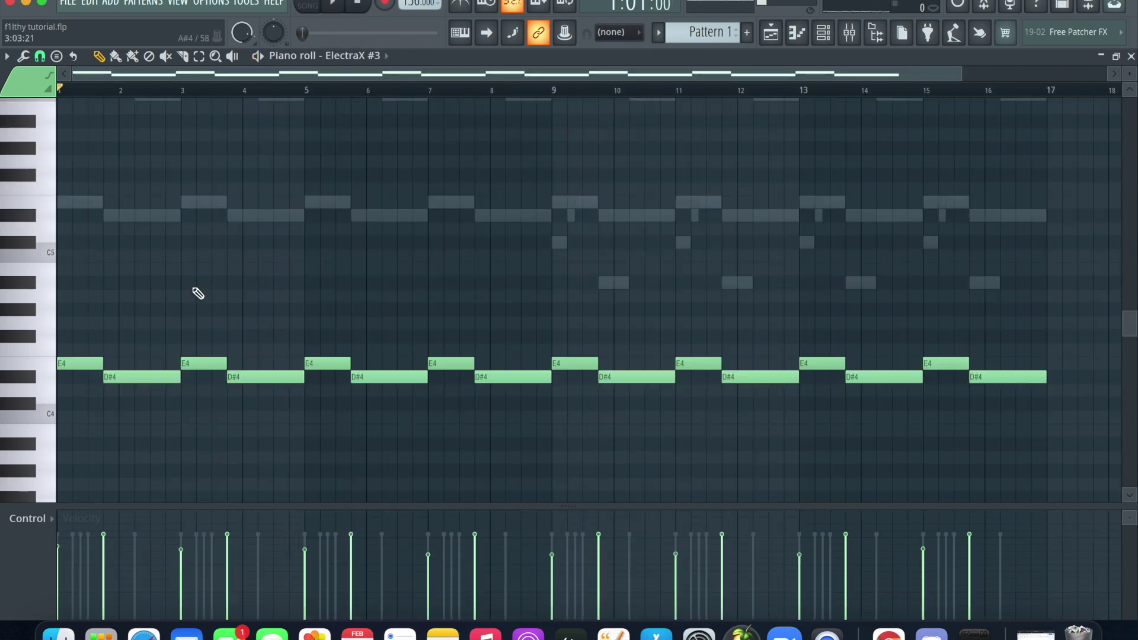
# - Play the ElectraX #3 notes, enable Insert 1 alongside Insert 4 in the mixer, and restart playback of Pattern 1
pyautogui.press('space')
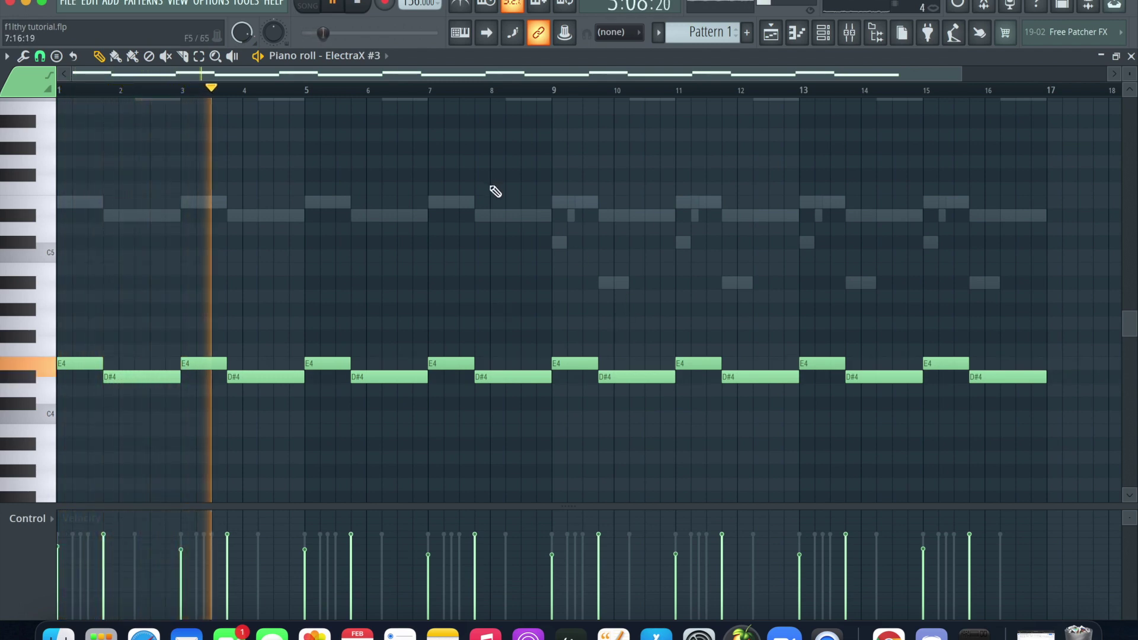
pyautogui.press('space')
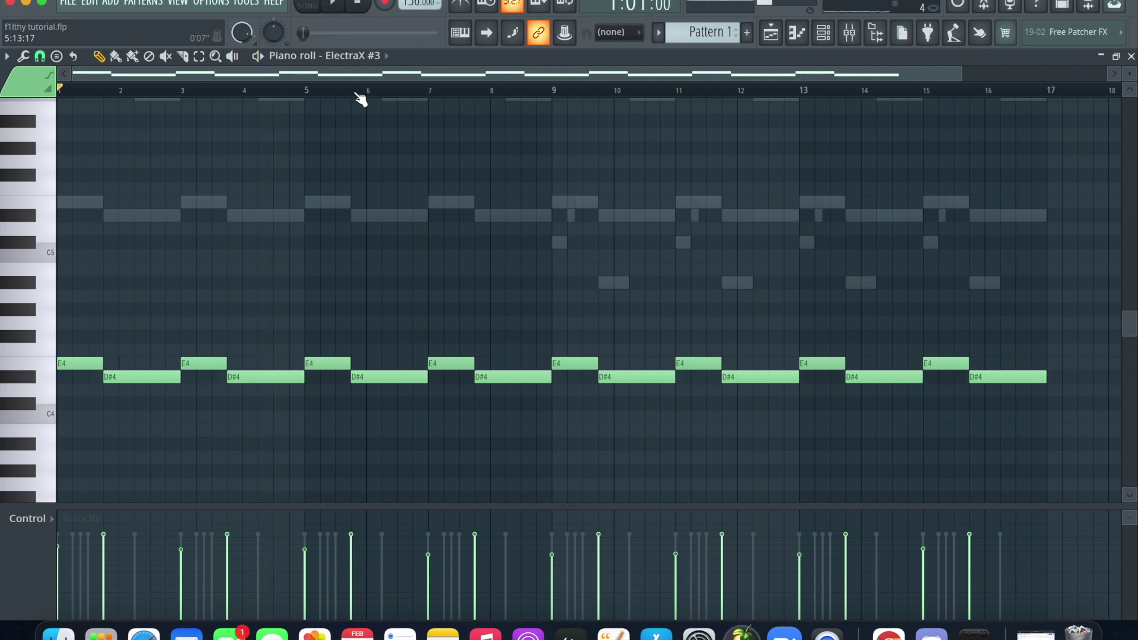
pyautogui.click(835, 36)
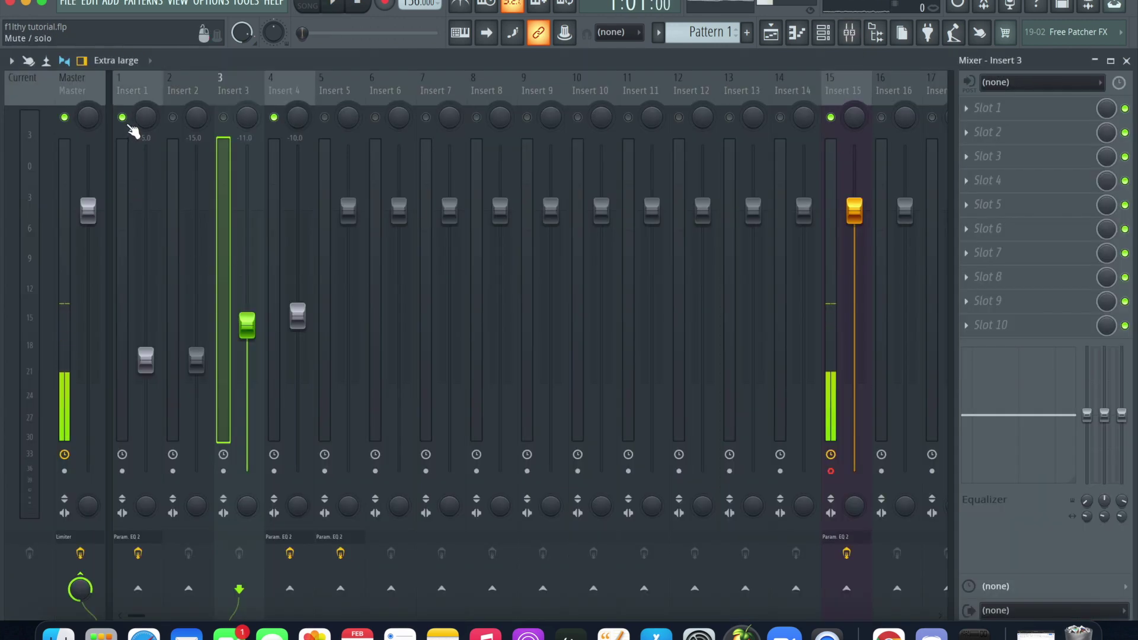
pyautogui.press('F7')
pyautogui.press('space')
pyautogui.scroll(3, 712, 198)
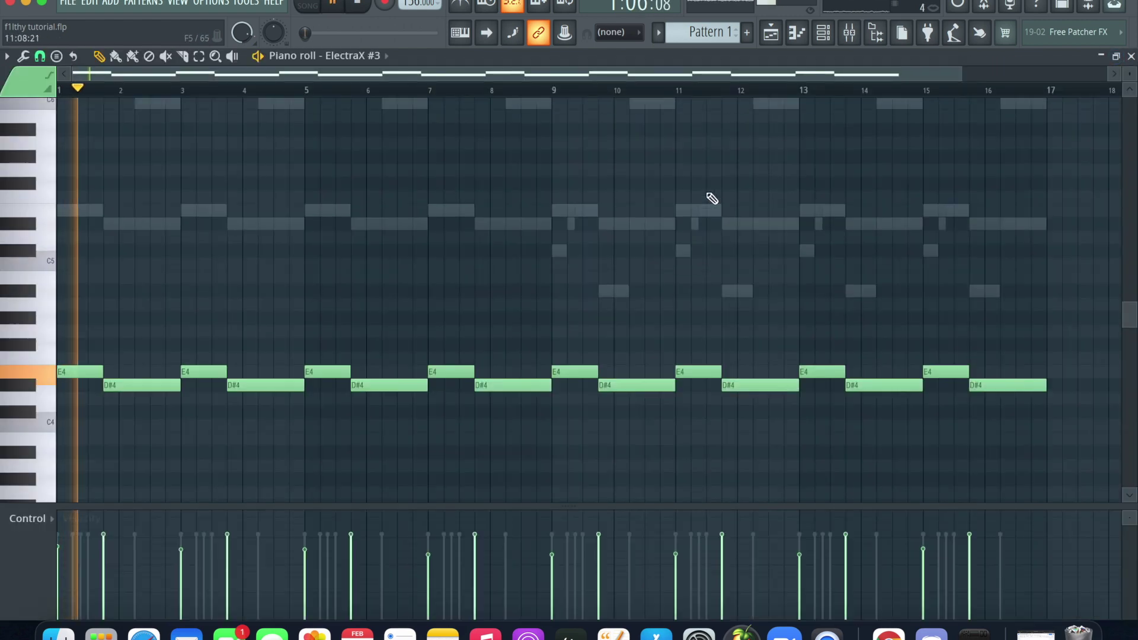
pyautogui.press('F5')
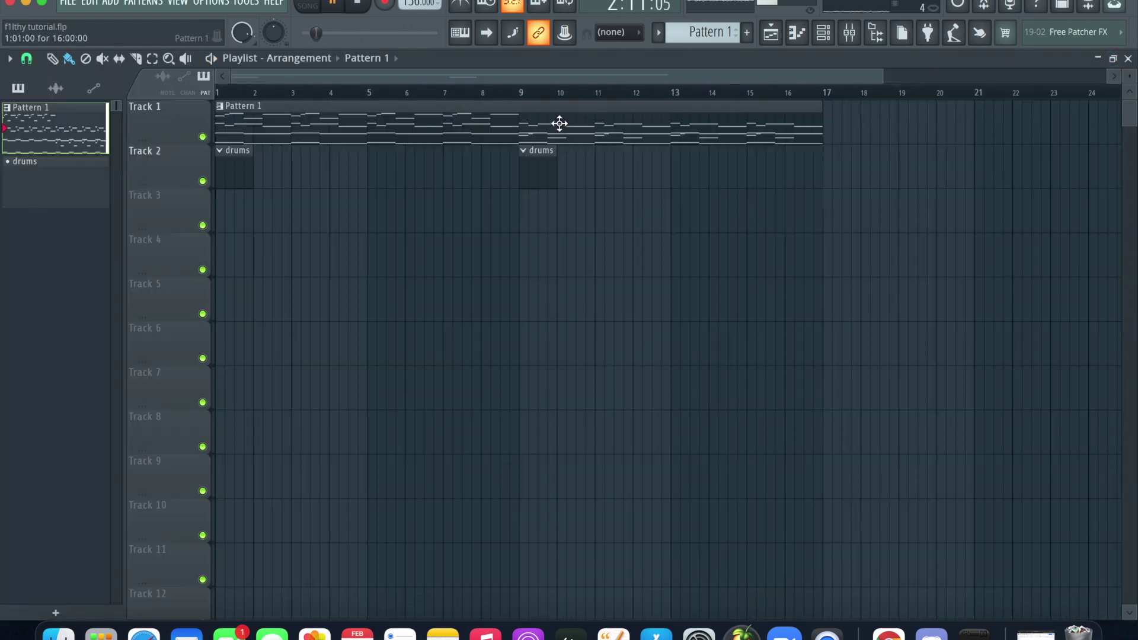
pyautogui.press('F7')
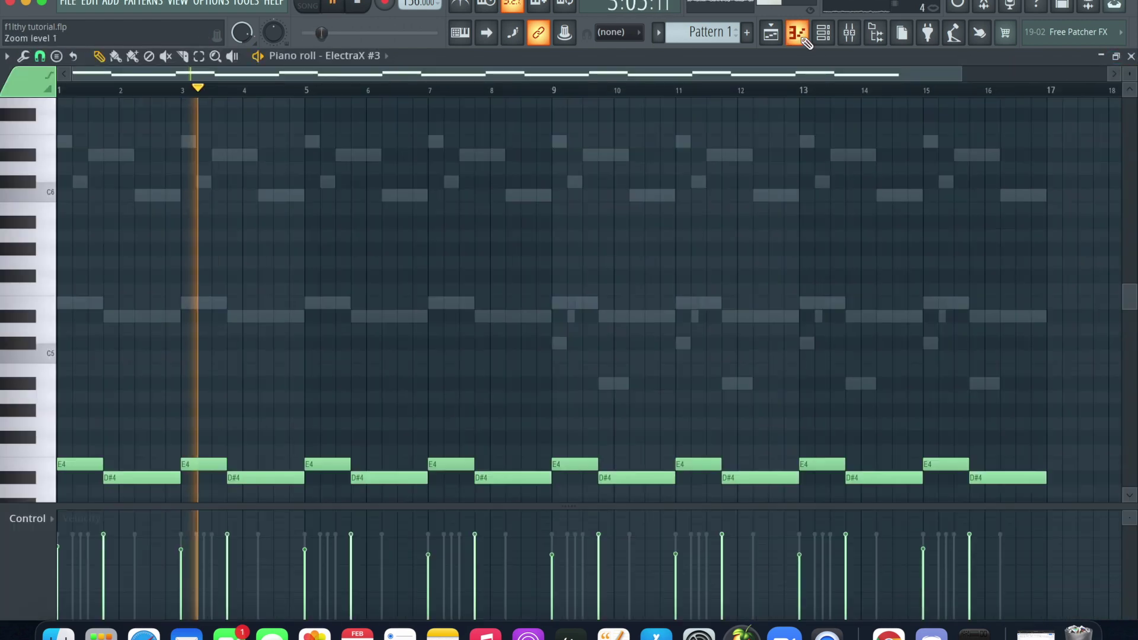
# - Show the ElectraX notes in the piano roll and follow them against the other melodies during playback
pyautogui.click(379, 56)
pyautogui.click(374, 147)
pyautogui.scroll(2, 593, 211)
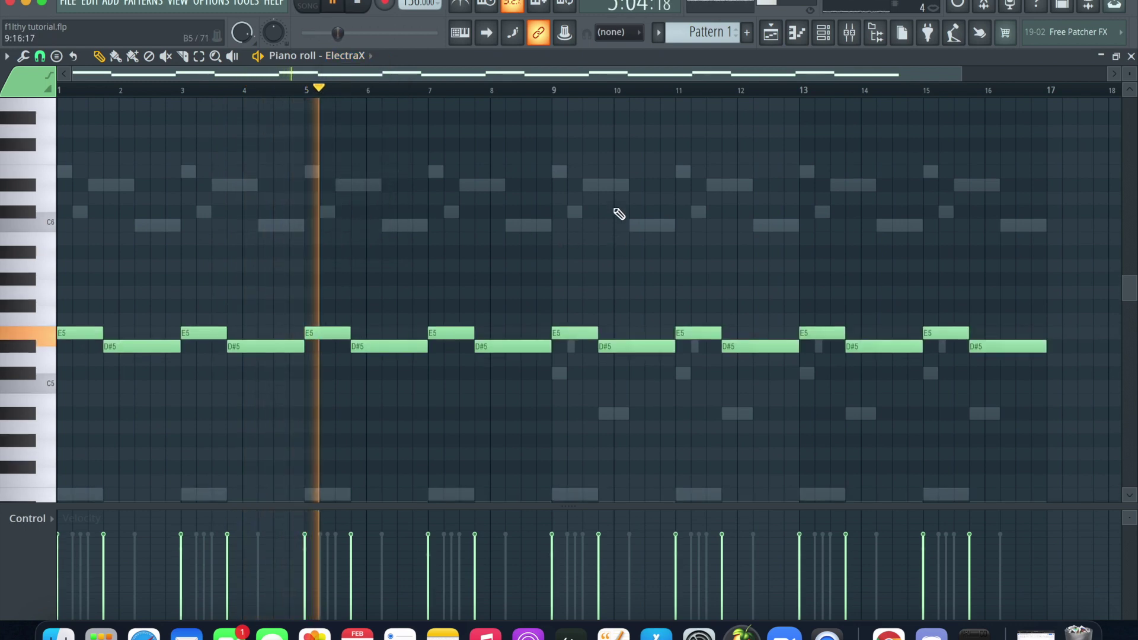
pyautogui.scroll(2, 619, 214)
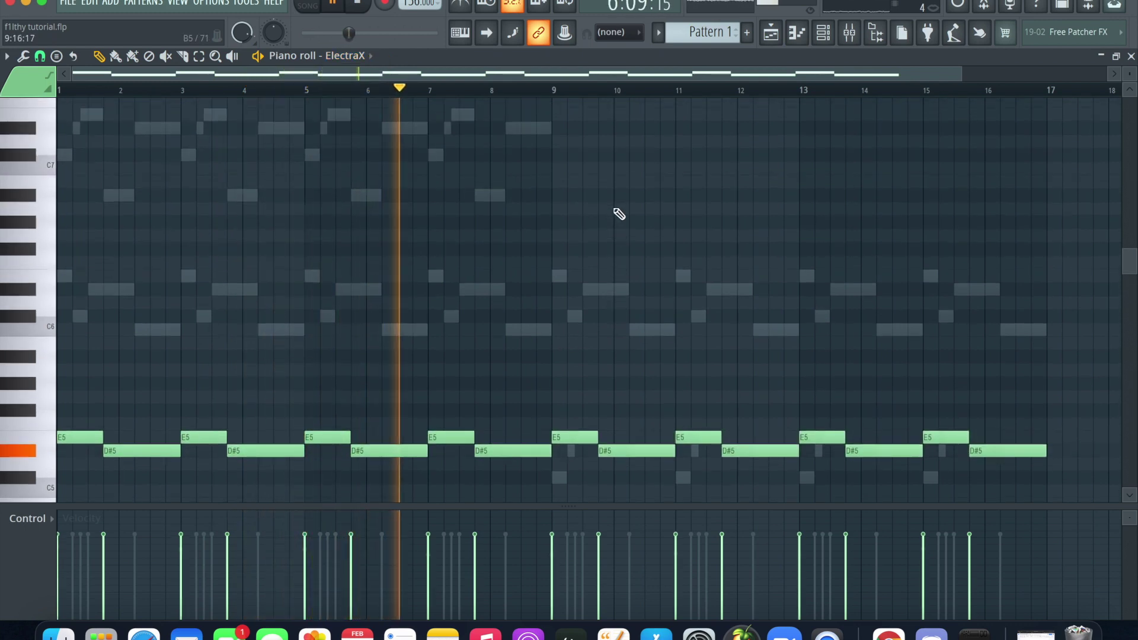
pyautogui.scroll(1, 620, 214)
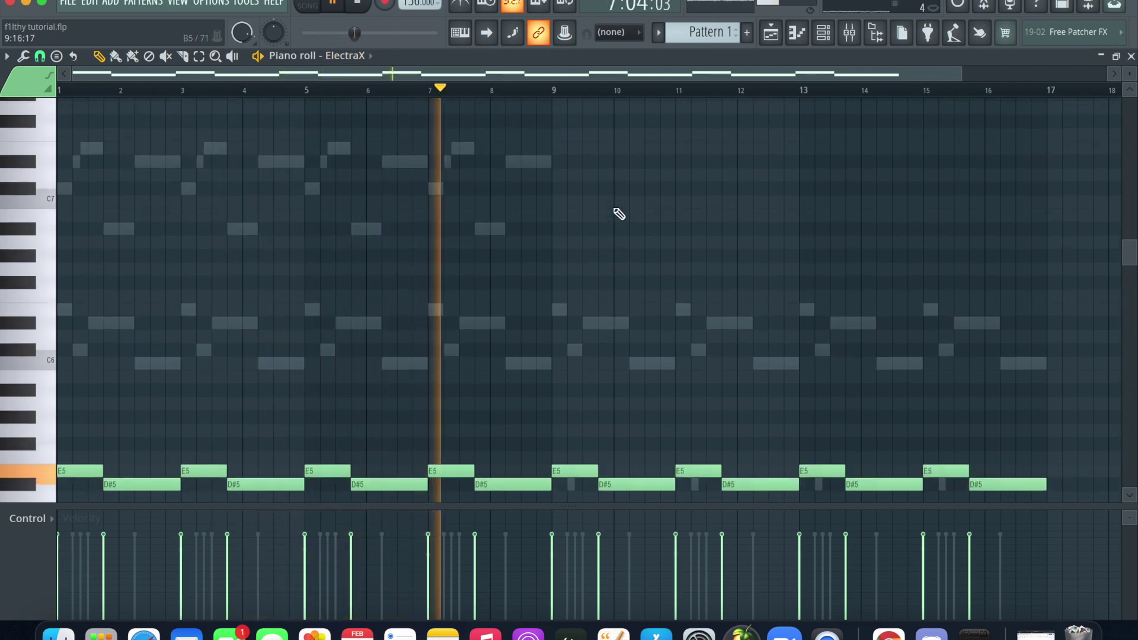
pyautogui.press('space')
# - Show the Purity notes in the piano roll and play Pattern 1 from partway through bar 8 into the second half
pyautogui.click(347, 56)
pyautogui.click(503, 87)
pyautogui.click(502, 88)
pyautogui.click(356, 54)
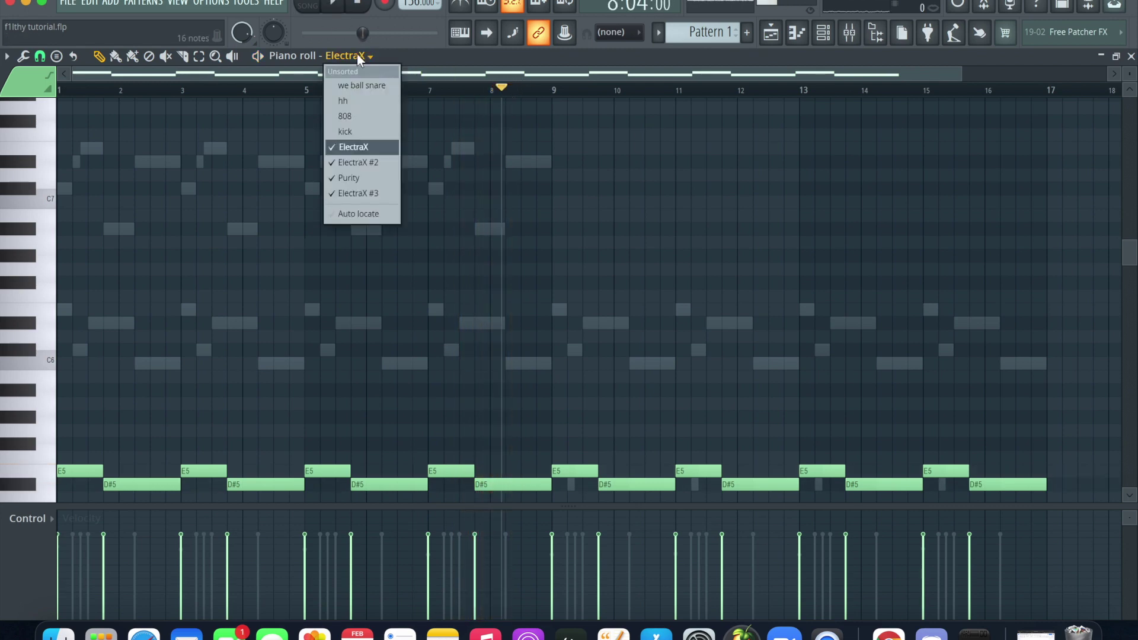
pyautogui.click(364, 176)
pyautogui.scroll(-3, 593, 220)
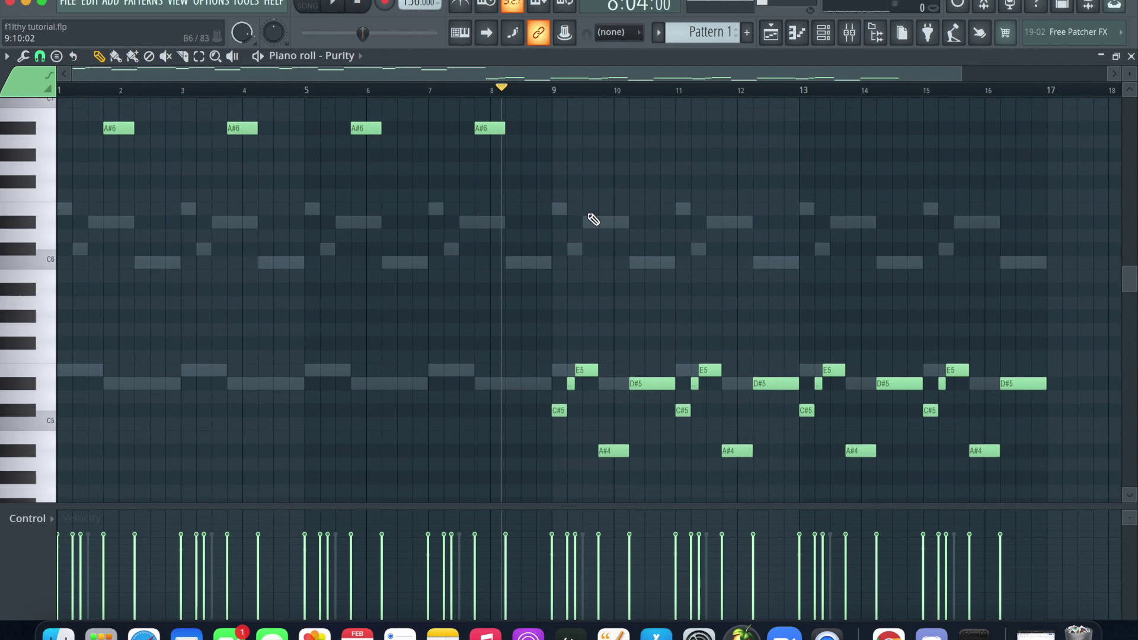
pyautogui.press('space')
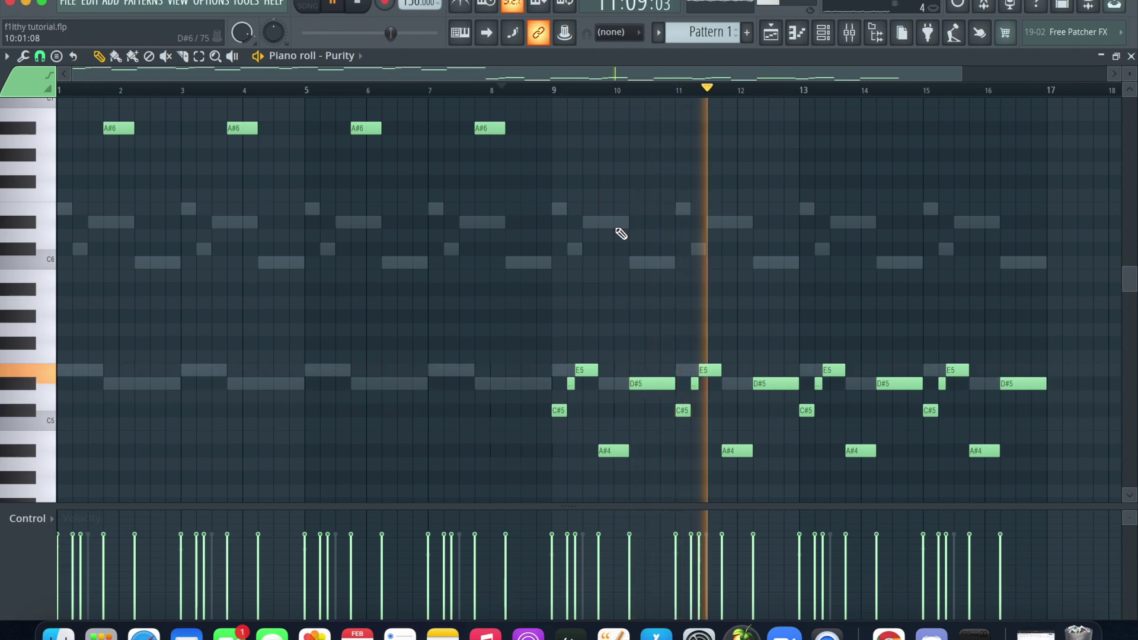
pyautogui.press('space')
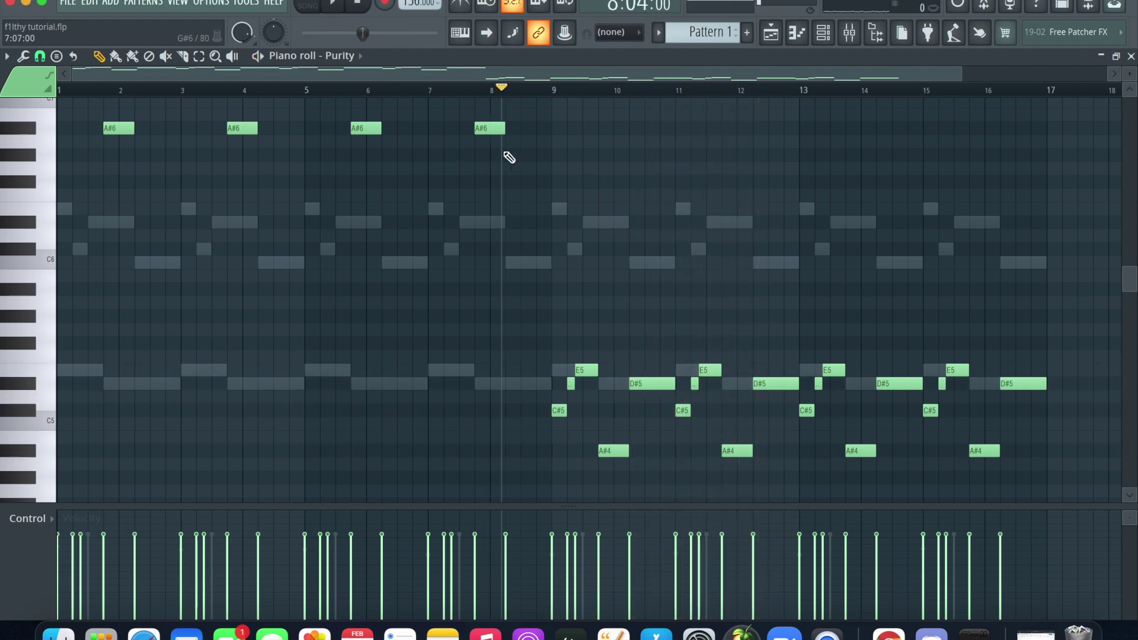
# - Add fav pierre clap hits to Pattern 1 on step 9 of bars 1, 2, 3 and 4 during playback
pyautogui.click(1131, 57)
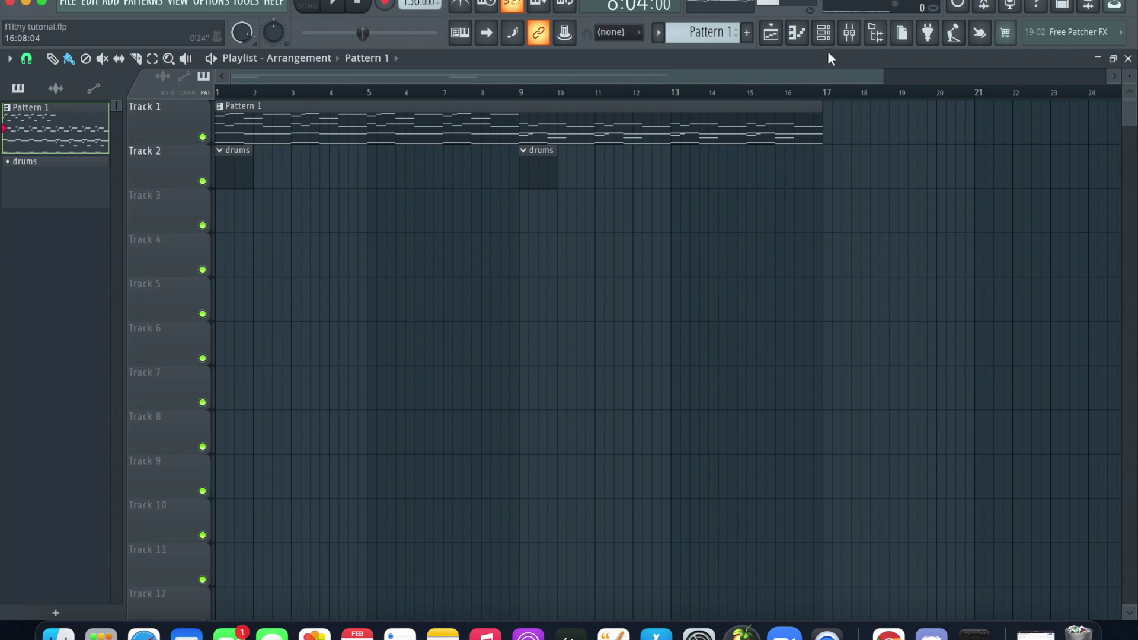
pyautogui.press('F6')
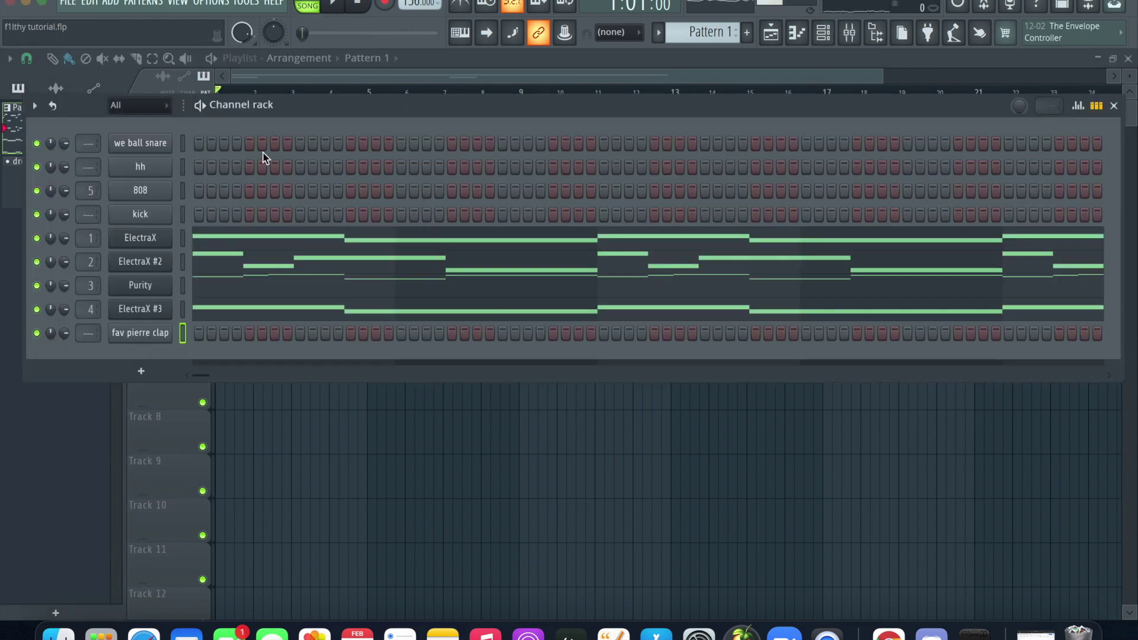
pyautogui.click(200, 105)
pyautogui.click(300, 333)
pyautogui.click(503, 333)
pyautogui.click(705, 333)
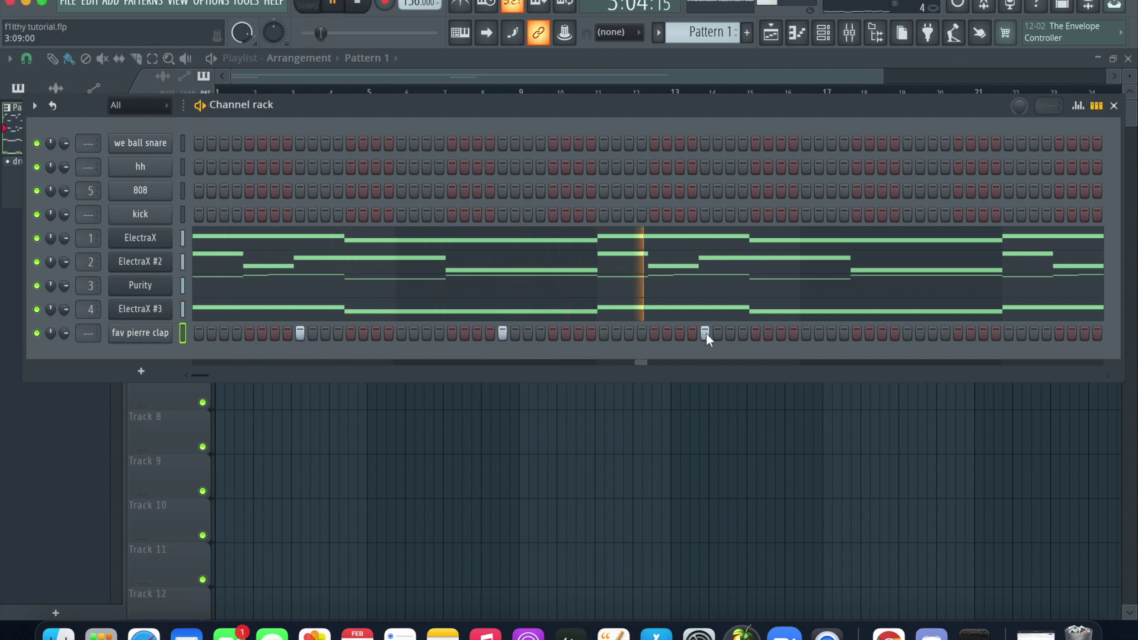
pyautogui.click(907, 333)
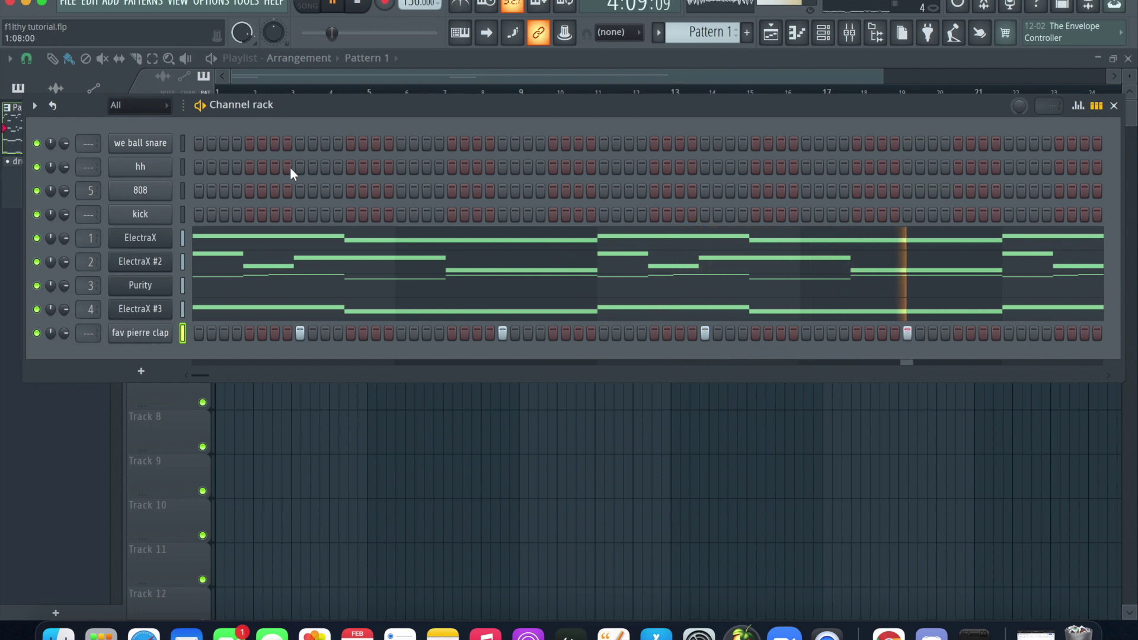
# - Place we ball snare hits on step 9 of bars 1 to 4 and add a slay snare channel to the rack
pyautogui.click(300, 144)
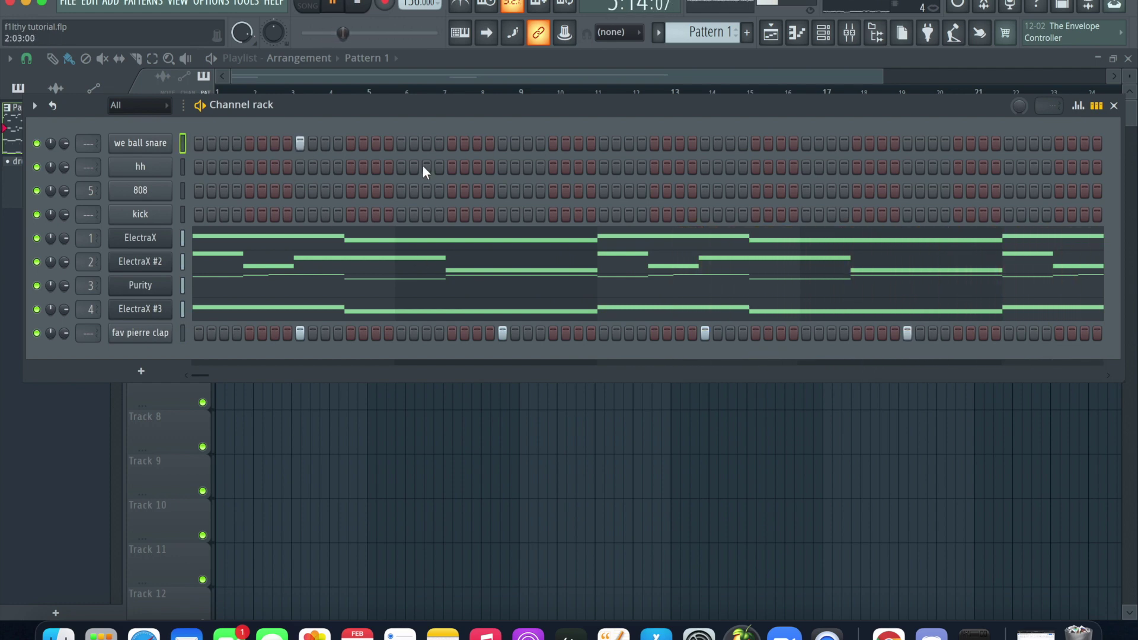
pyautogui.press('space')
pyautogui.click(140, 372)
pyautogui.press('space')
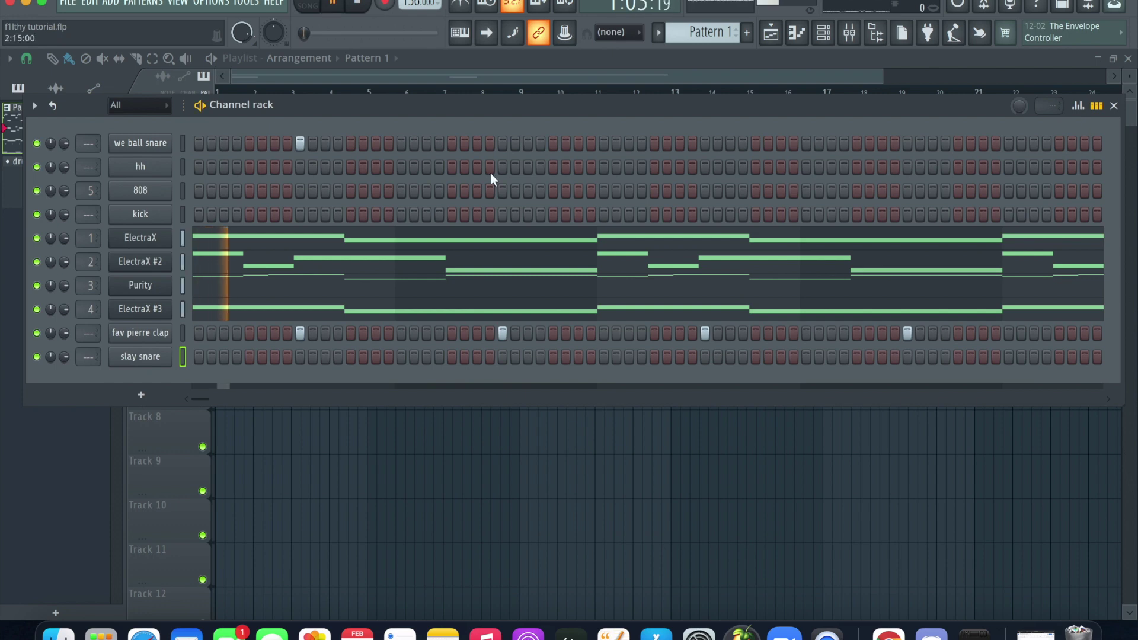
pyautogui.click(503, 144)
pyautogui.click(705, 143)
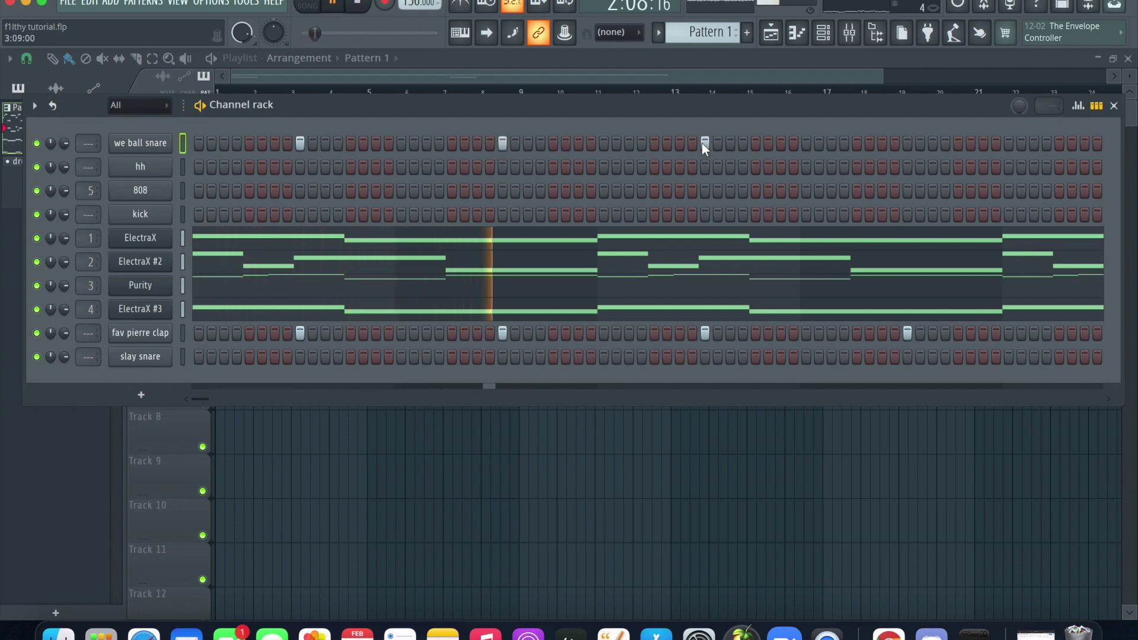
pyautogui.click(907, 144)
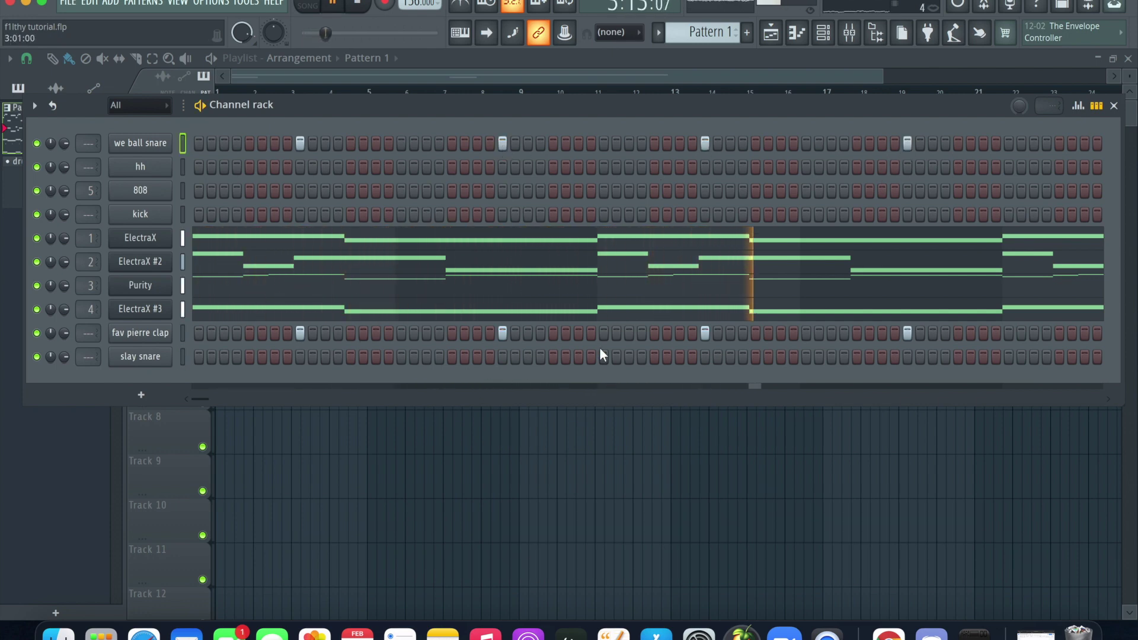
# - Add slay snare hits on step 3 of bar 2 and on steps 3 and 15 of bar 4
pyautogui.click(427, 356)
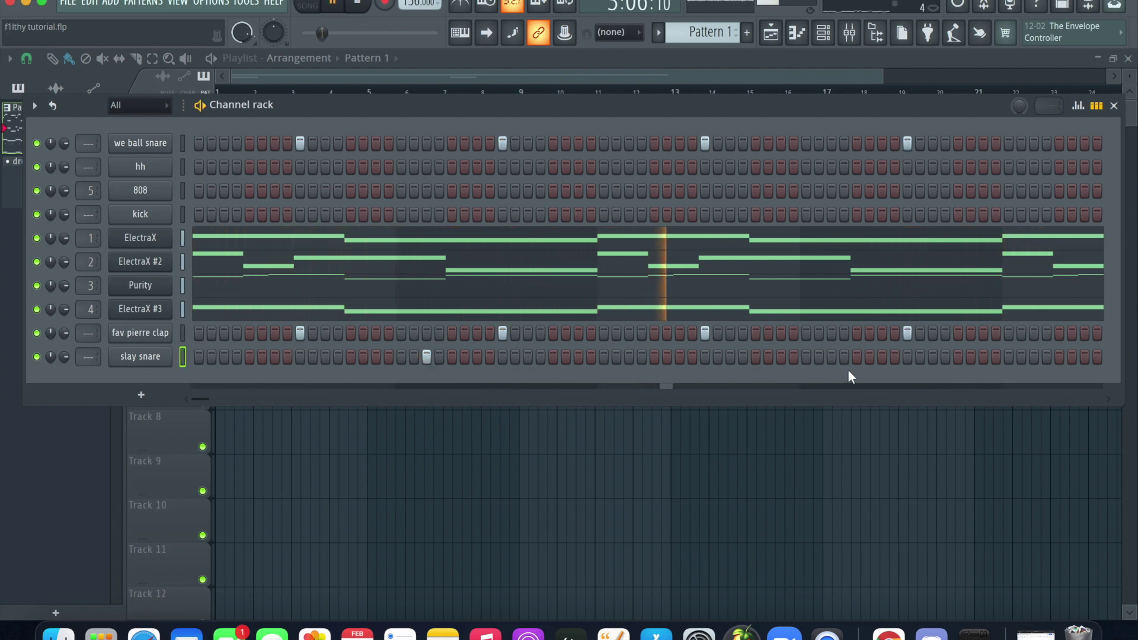
pyautogui.click(832, 357)
pyautogui.click(983, 356)
# - Fill the hh channel of Pattern 1 every 2 steps and add extra hits on step 6 of bars 1 and 3
pyautogui.click(300, 167)
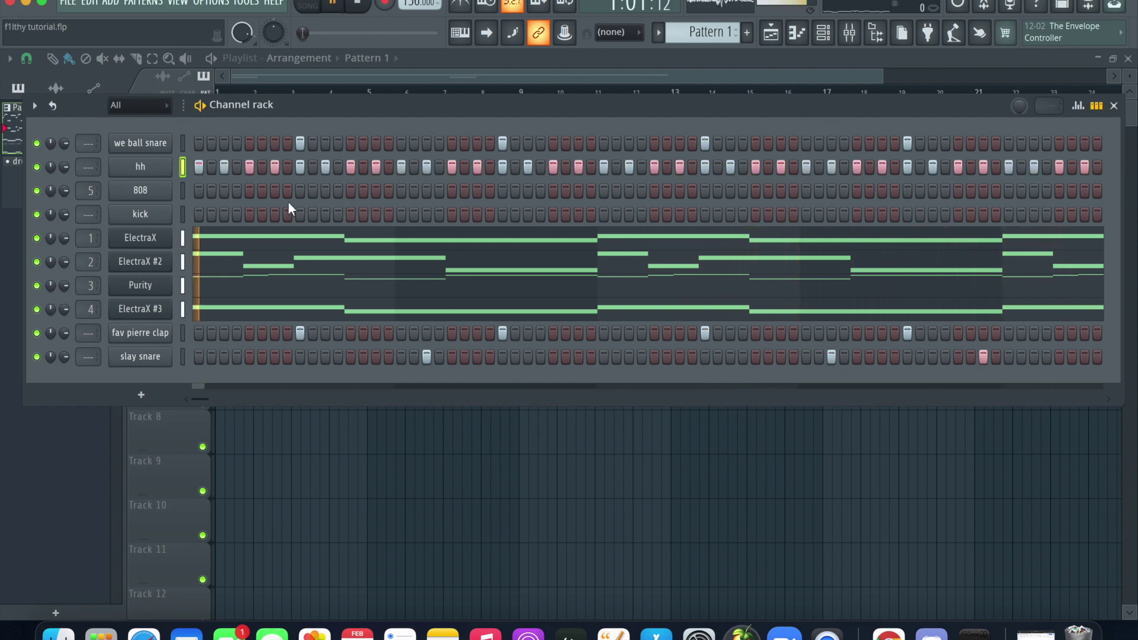
pyautogui.click(262, 167)
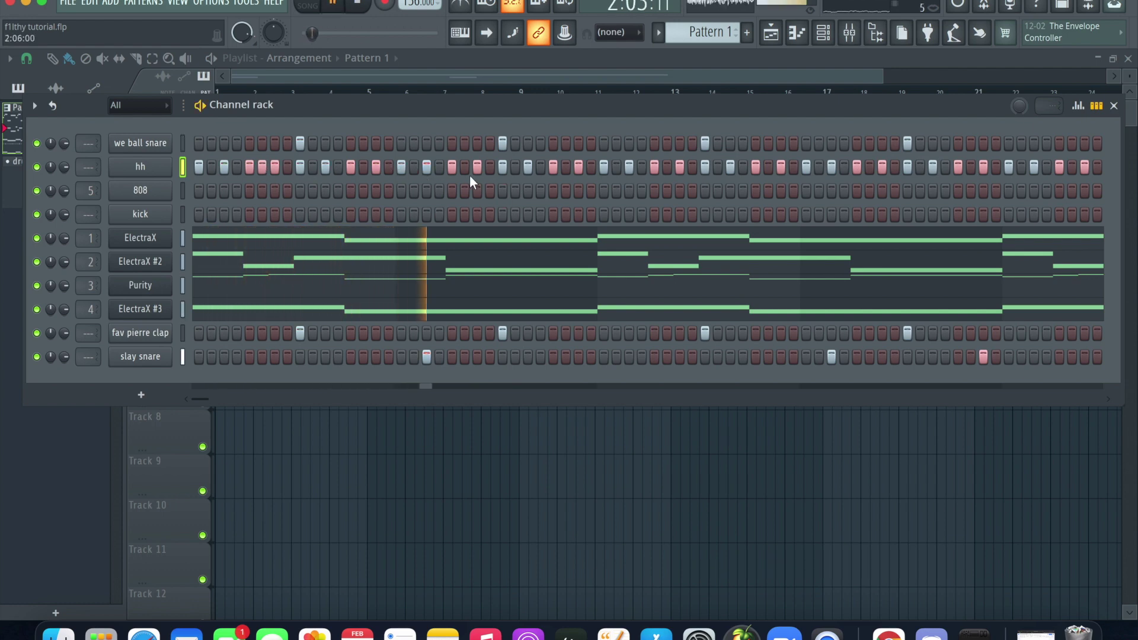
pyautogui.click(666, 167)
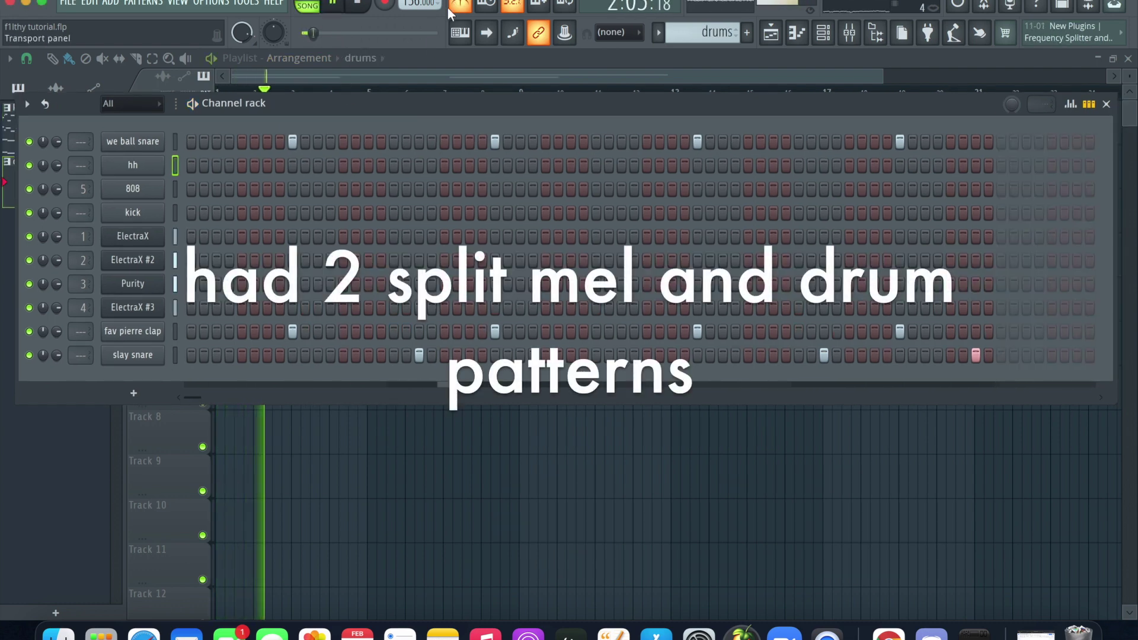
# - Fill the hh channel of the drums pattern every 2 steps, with extra hits on step 6 of bars 1 and 3
pyautogui.rightClick(153, 175)
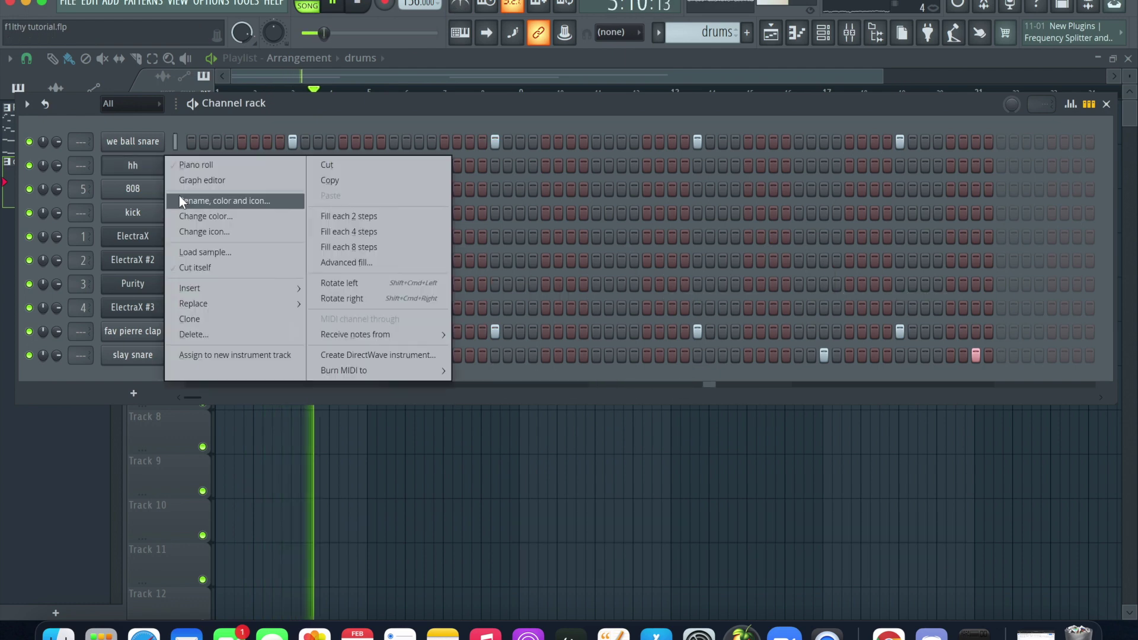
pyautogui.click(326, 216)
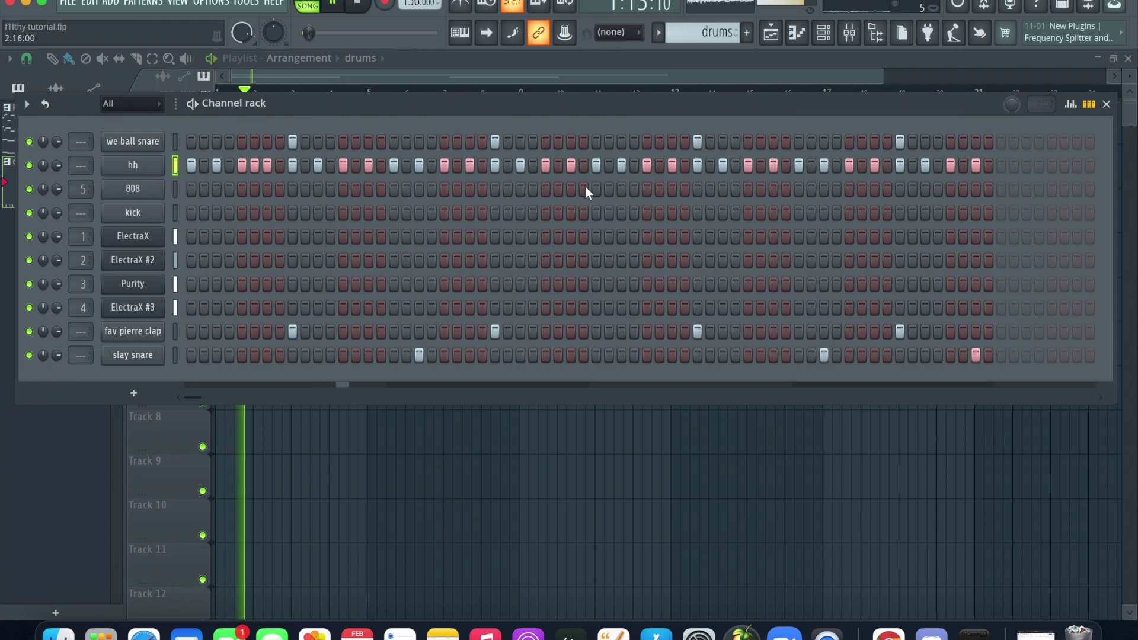
pyautogui.click(659, 166)
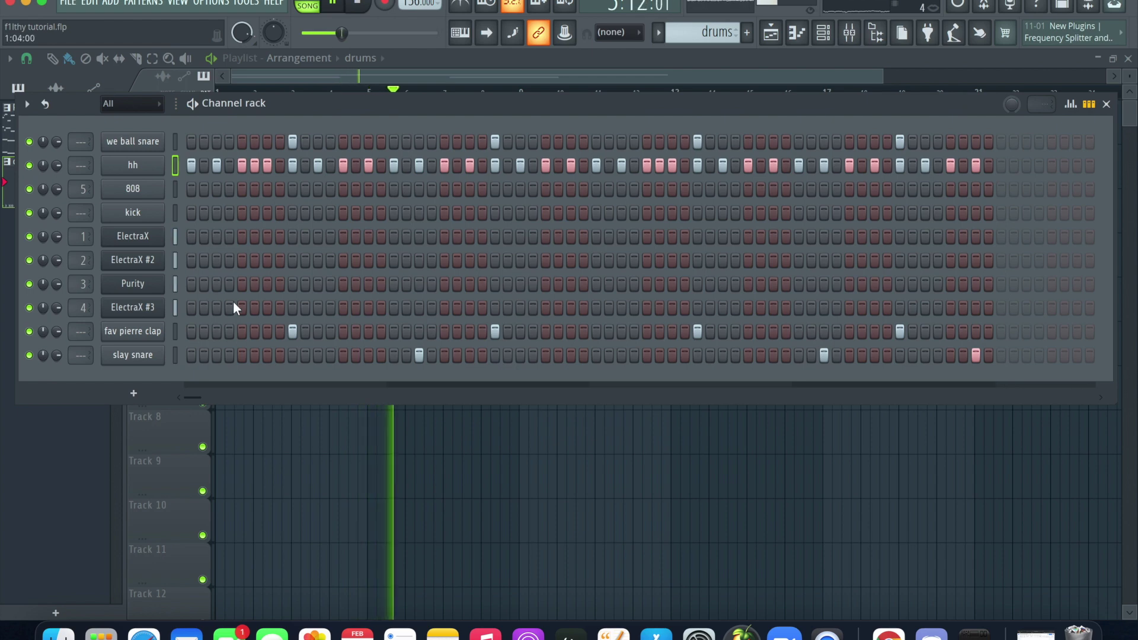
# - Show the hh notes in the piano roll and duplicate bars 1 to 4 into bars 5 to 8
pyautogui.press('F7')
pyautogui.click(204, 90)
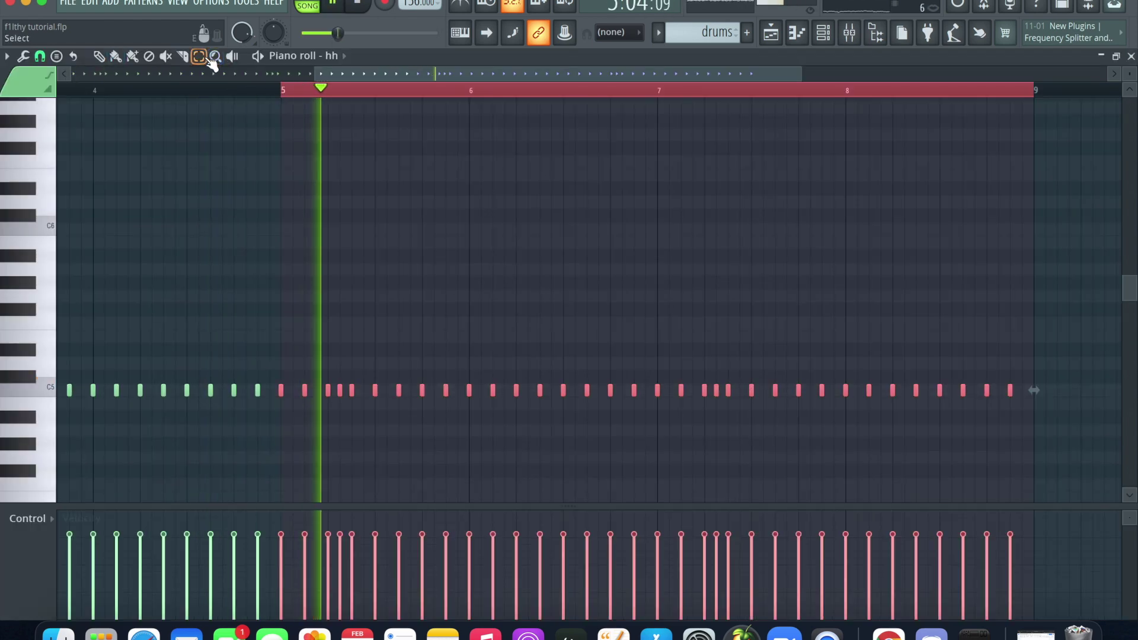
pyautogui.keyDown('ctrl'); pyautogui.click(289, 89); pyautogui.keyUp('ctrl')
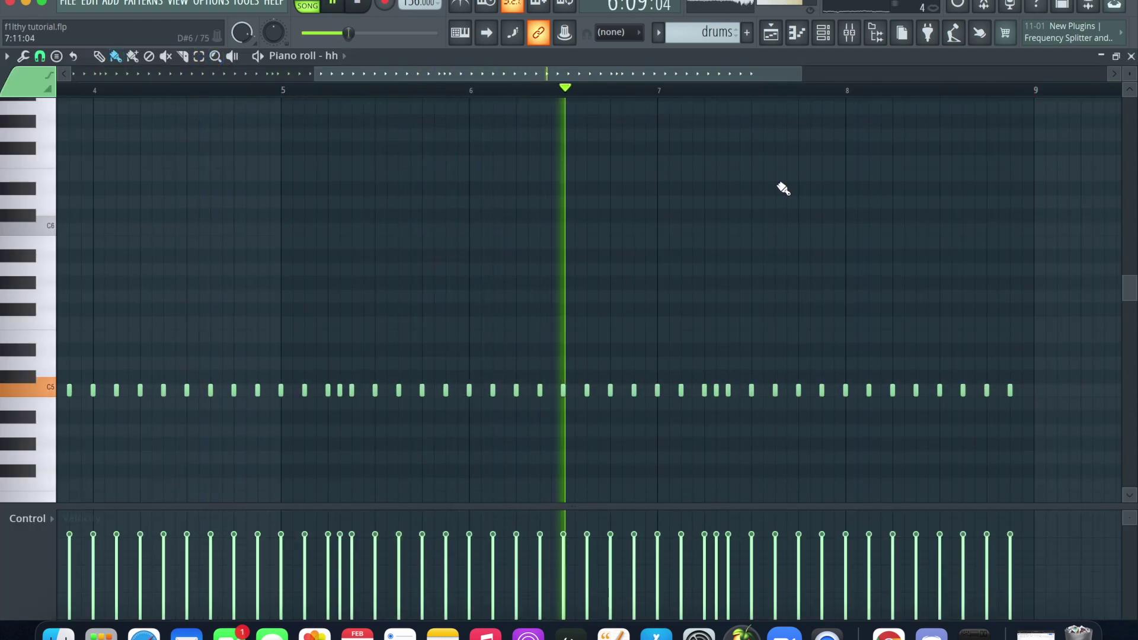
# - Set the piano roll snap to 1/3 step and add two evenly spaced C5 hi-hat notes between steps 3 and 5 of bar 8
pyautogui.moveTo(797, 71); pyautogui.dragTo(767, 102)
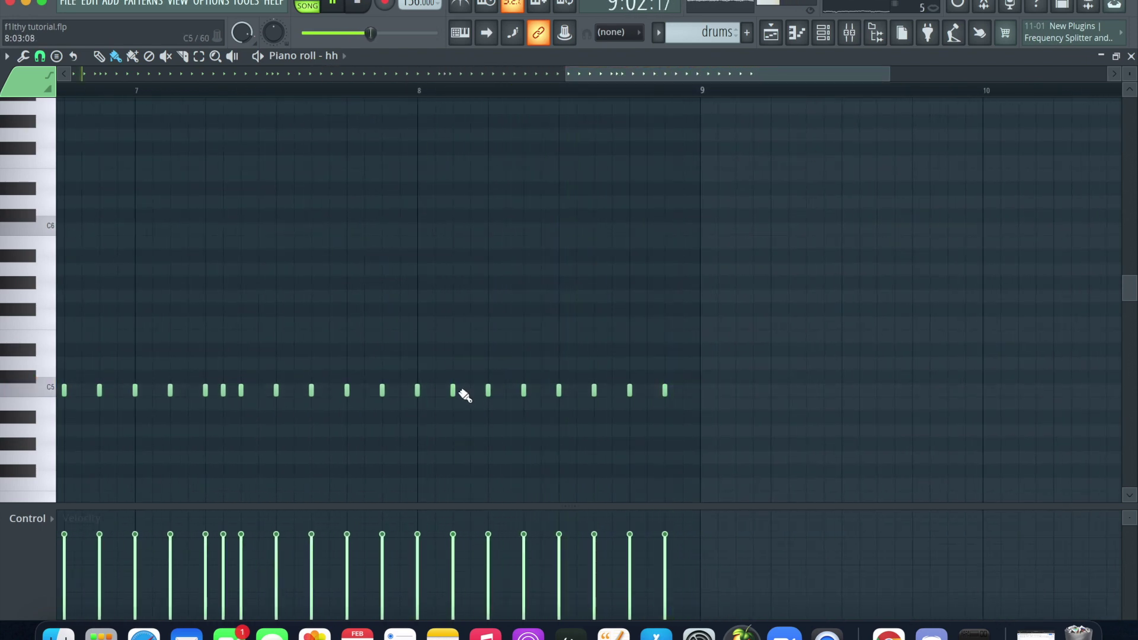
pyautogui.click(40, 55)
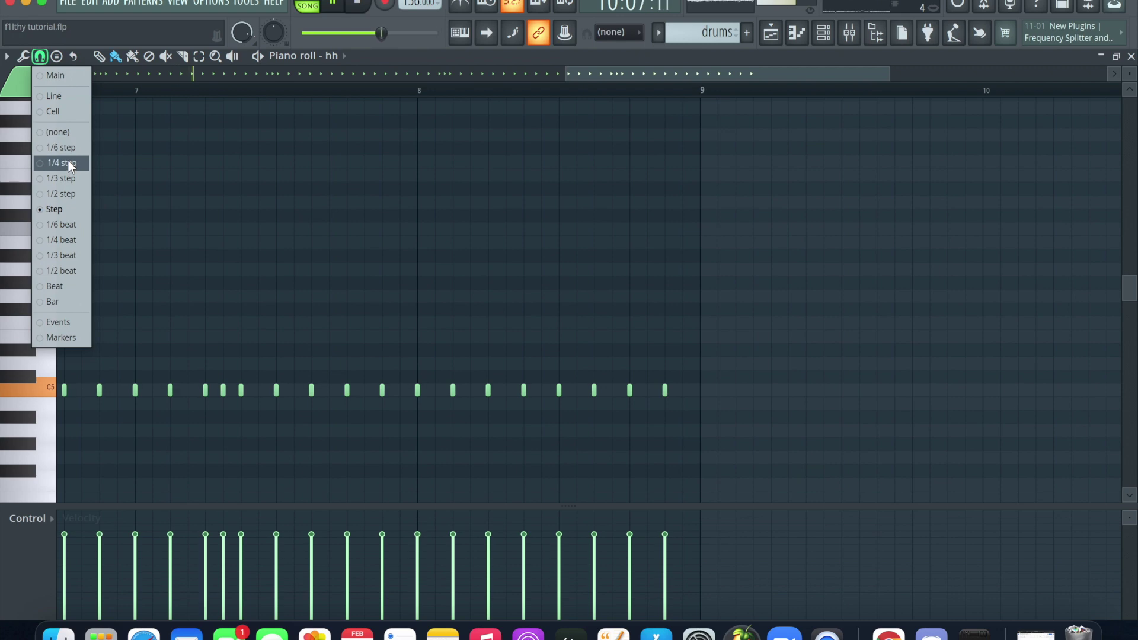
pyautogui.click(62, 177)
pyautogui.moveTo(889, 72); pyautogui.dragTo(763, 115)
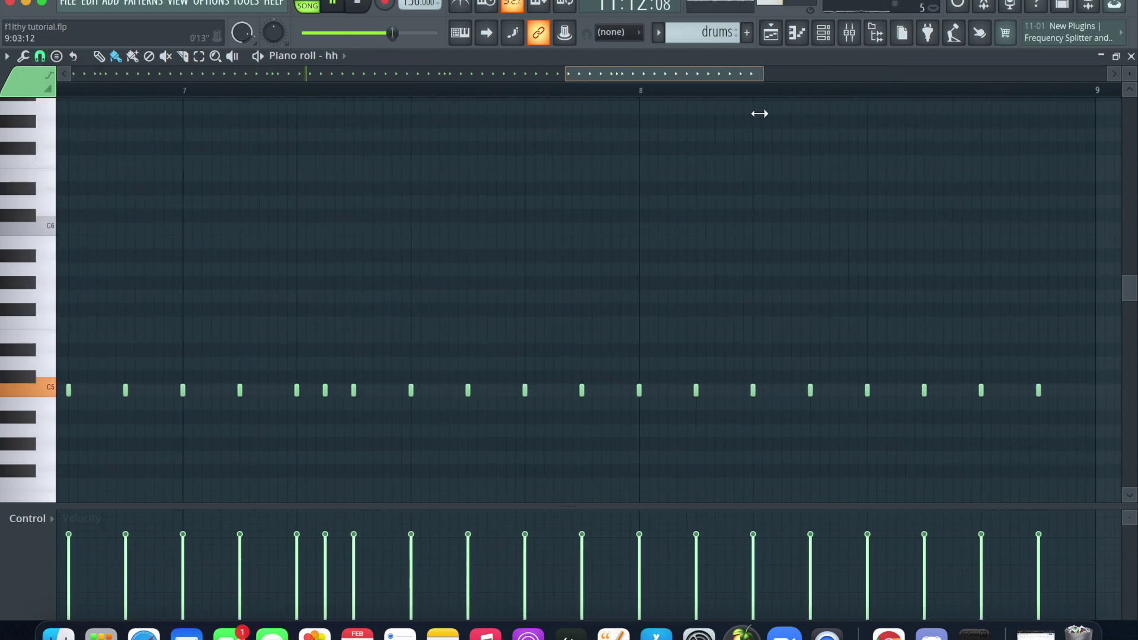
pyautogui.click(734, 377)
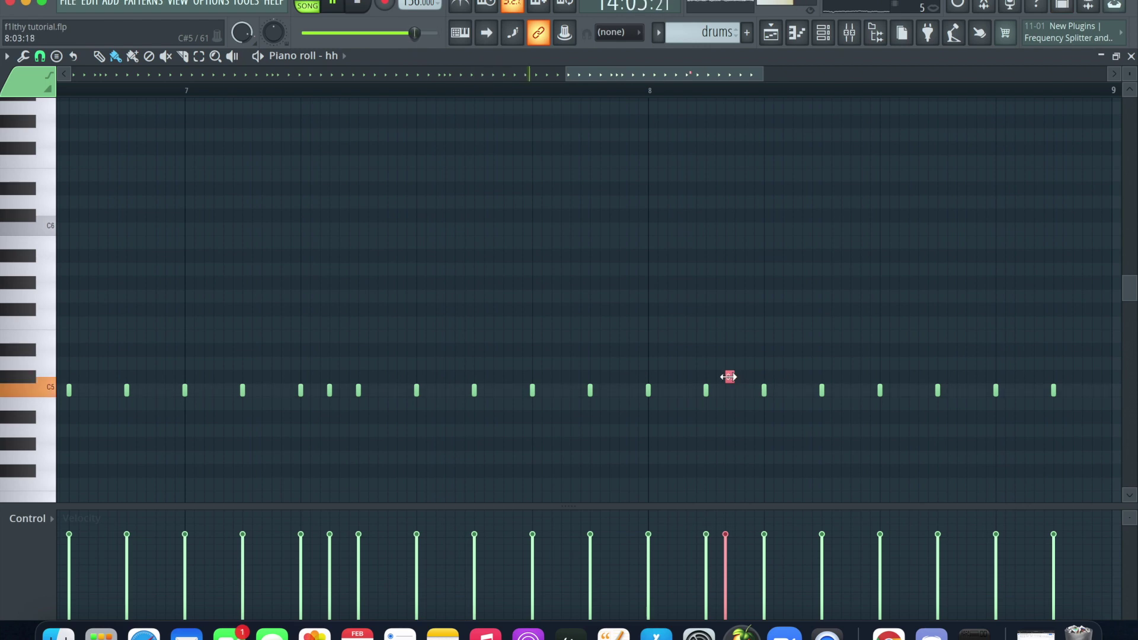
pyautogui.moveTo(728, 377); pyautogui.dragTo(731, 391)
pyautogui.click(749, 392)
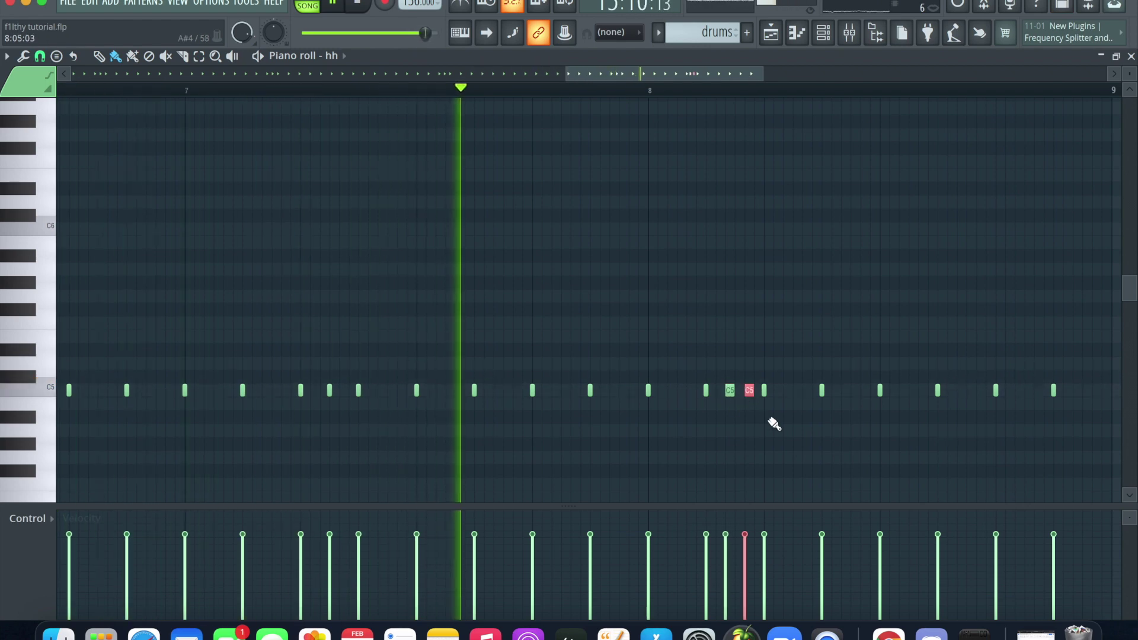
# - Add two evenly spaced C5 hi-hat notes between steps 13 and 15 of bar 8
pyautogui.moveTo(683, 74); pyautogui.dragTo(800, 95)
pyautogui.moveTo(442, 393); pyautogui.dragTo(435, 392)
pyautogui.click(459, 394)
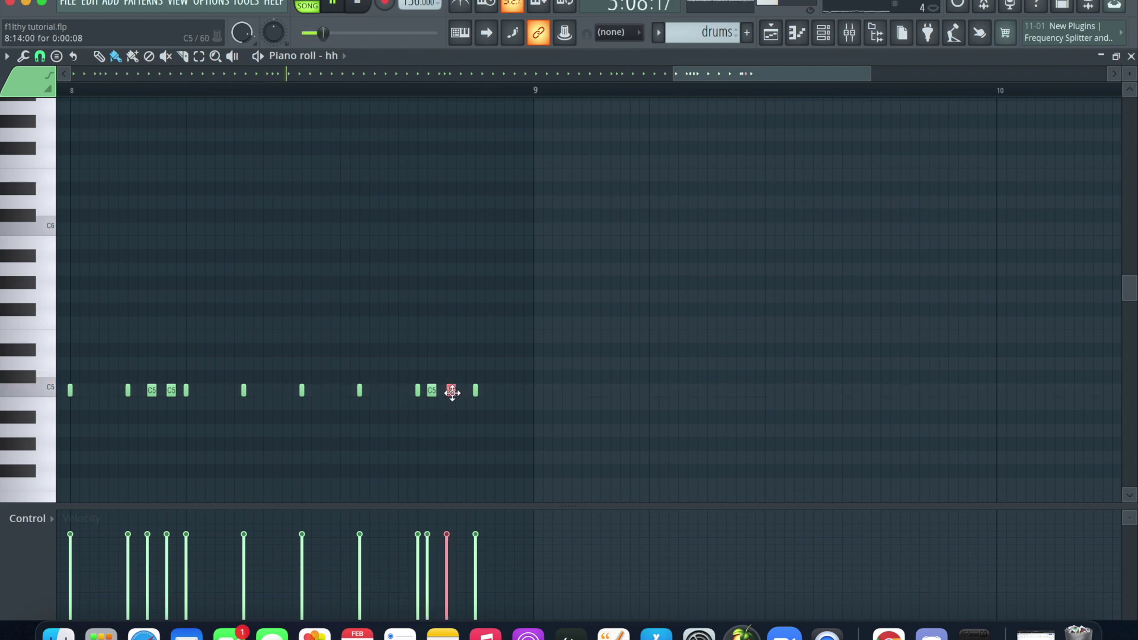
pyautogui.moveTo(428, 390); pyautogui.dragTo(439, 390)
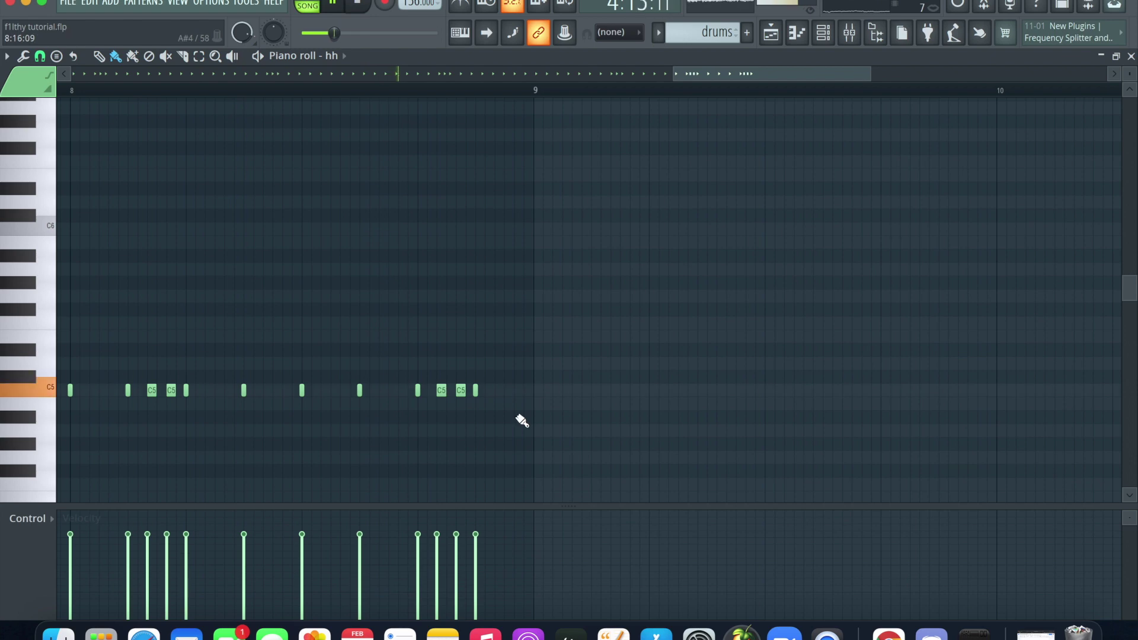
# - Move the last four hi-hat notes of bar 8 down to F4 and listen to the result
pyautogui.moveTo(728, 79); pyautogui.dragTo(127, 78)
pyautogui.moveTo(267, 76); pyautogui.dragTo(567, 128)
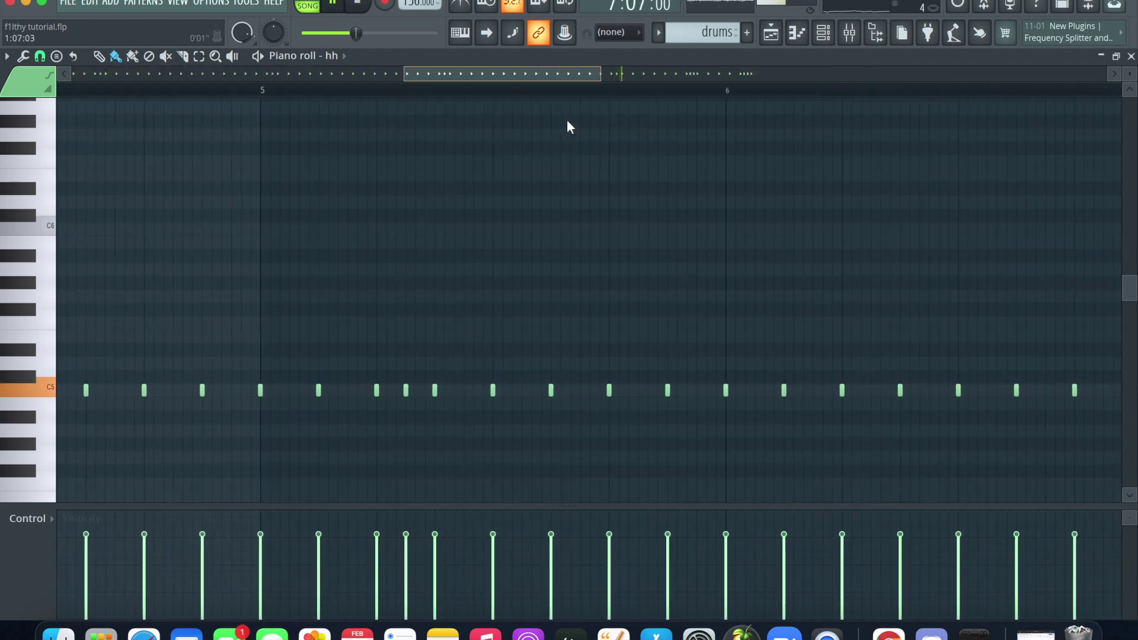
pyautogui.press('space')
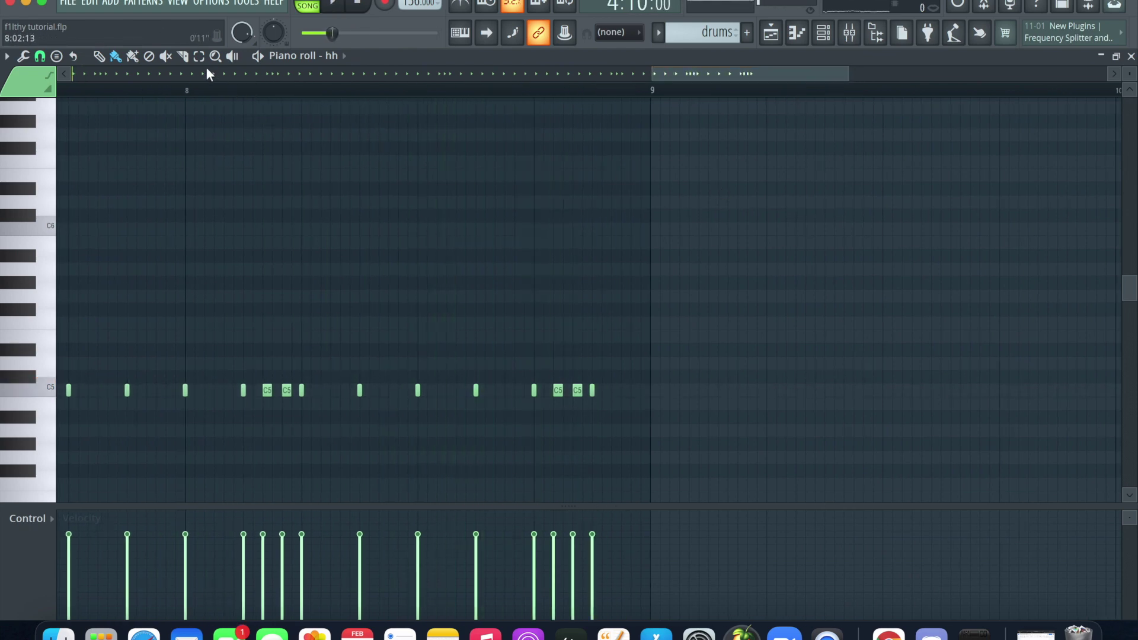
pyautogui.moveTo(546, 366); pyautogui.dragTo(585, 398)
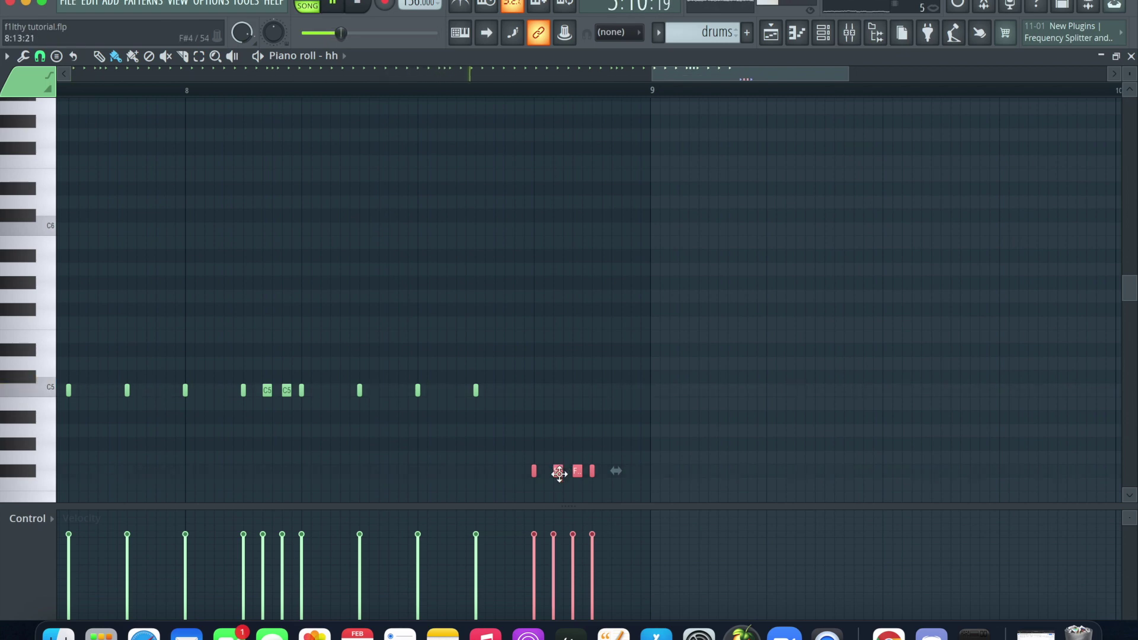
pyautogui.scroll(-5, 595, 377)
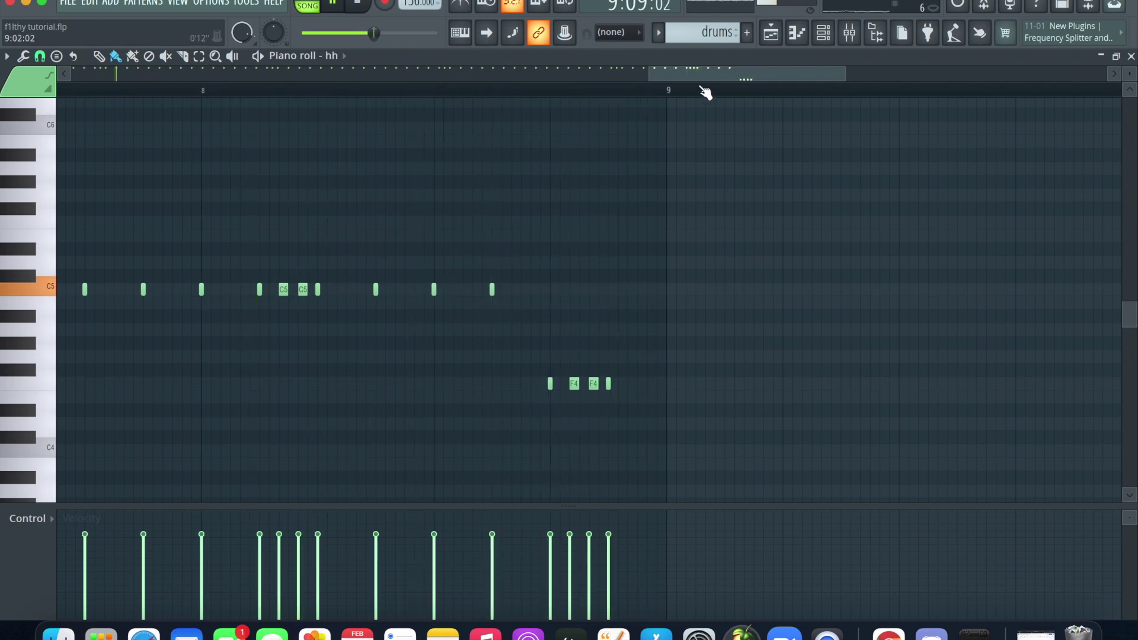
# - Switch the piano roll to the we ball snare channel and set the snap to Step
pyautogui.click(341, 56)
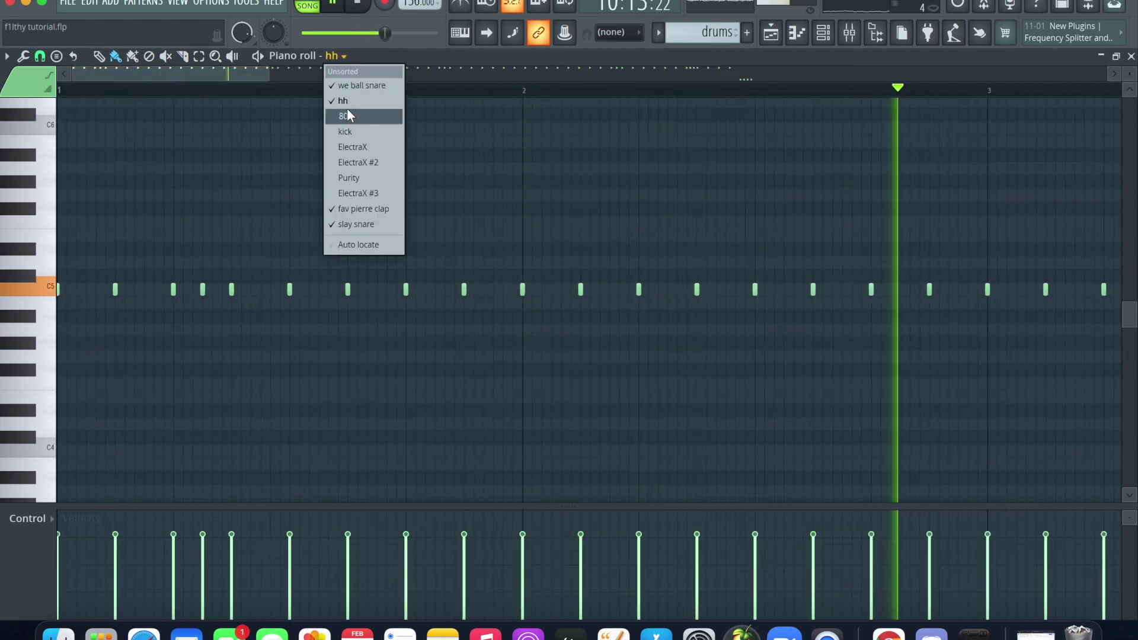
pyautogui.click(350, 86)
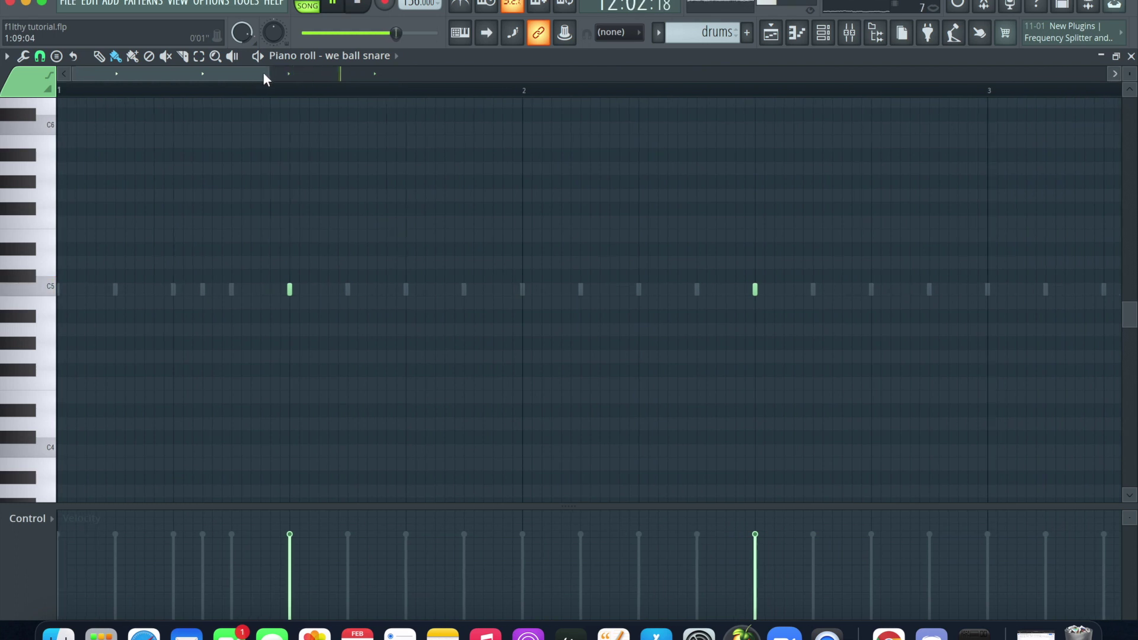
pyautogui.click(40, 56)
pyautogui.click(69, 223)
pyautogui.click(40, 56)
pyautogui.click(67, 206)
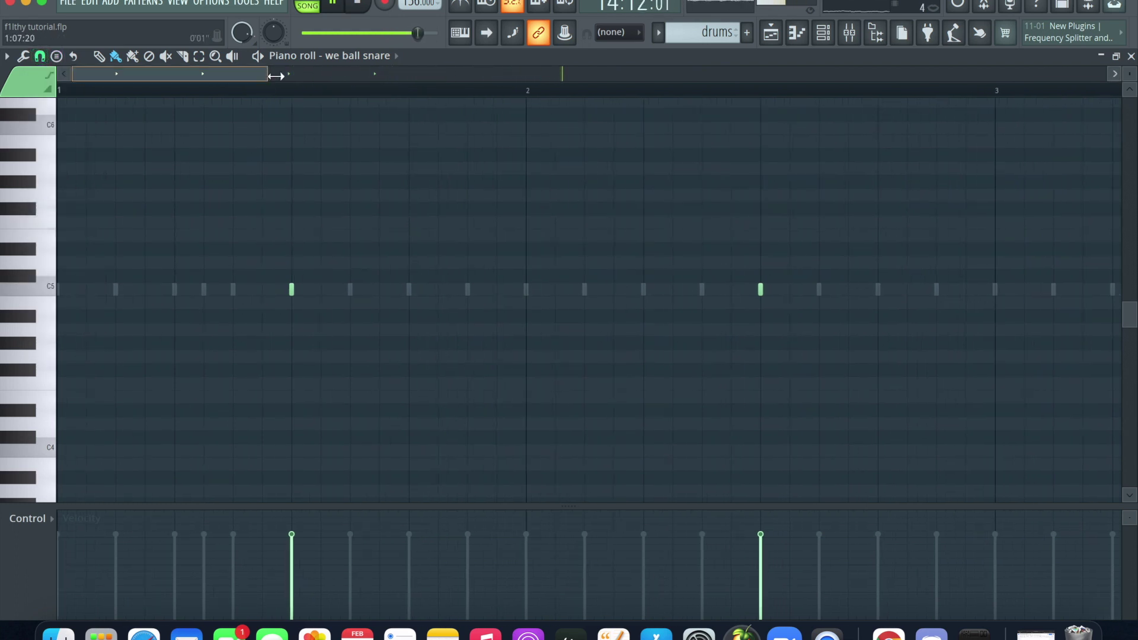
# - Select the we ball snare hits of bars 1 to 4 and duplicate them into bars 5 to 8
pyautogui.moveTo(262, 74); pyautogui.dragTo(680, 193)
pyautogui.click(200, 57)
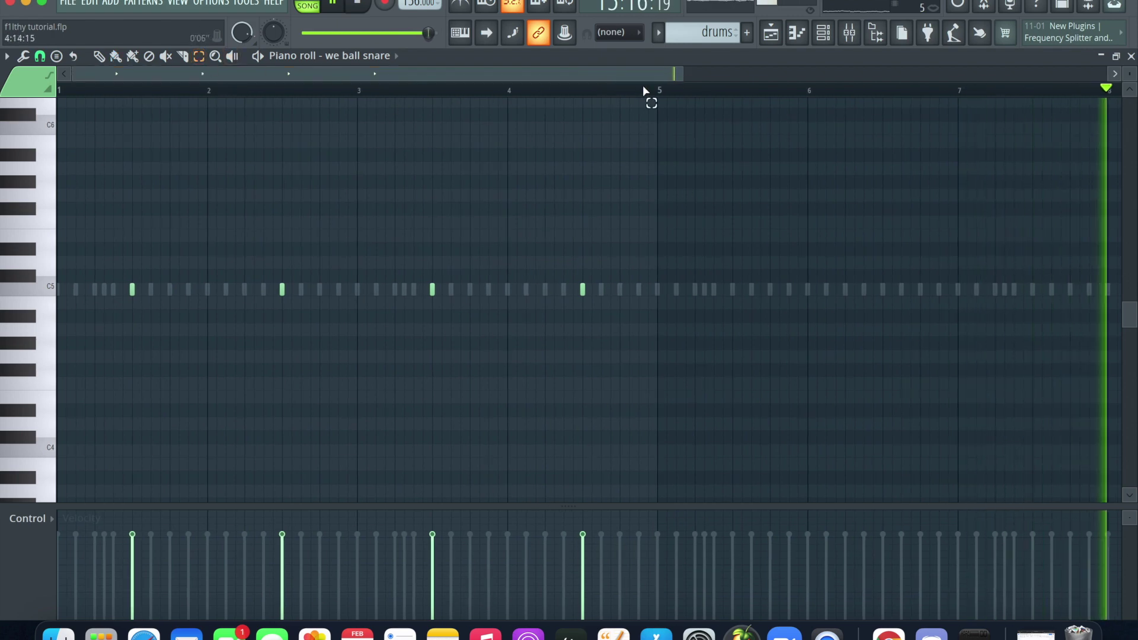
pyautogui.moveTo(613, 91); pyautogui.dragTo(122, 91)
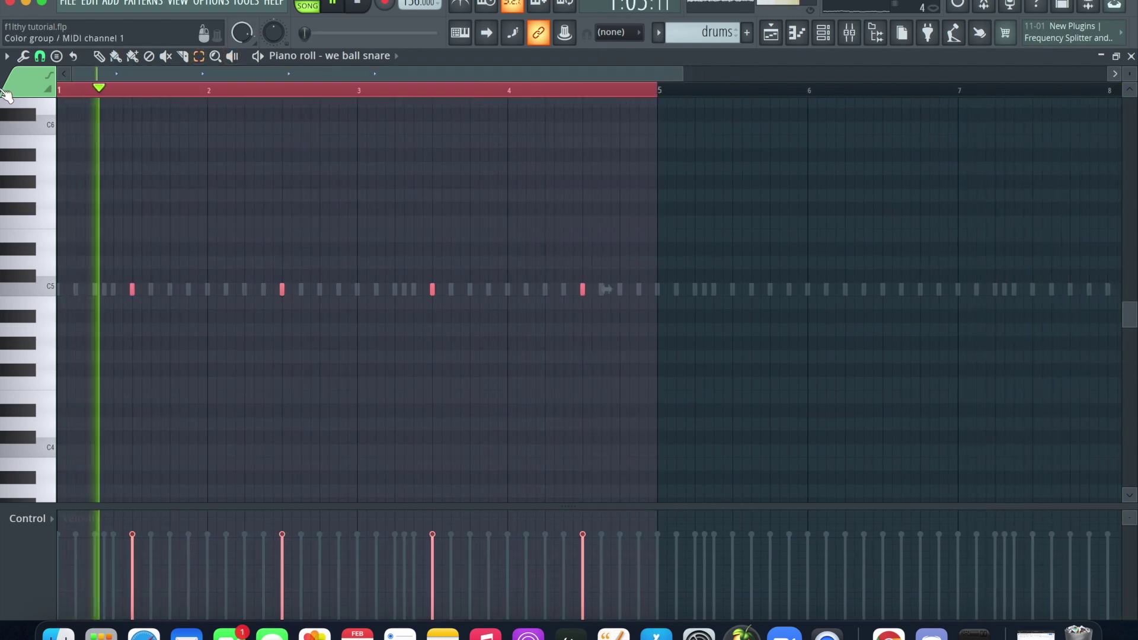
pyautogui.hotkey('ctrl', 'b')
# - Switch to the fav pierre clap notes and duplicate bars 1 to 4 into bars 5 to 8
pyautogui.click(364, 55)
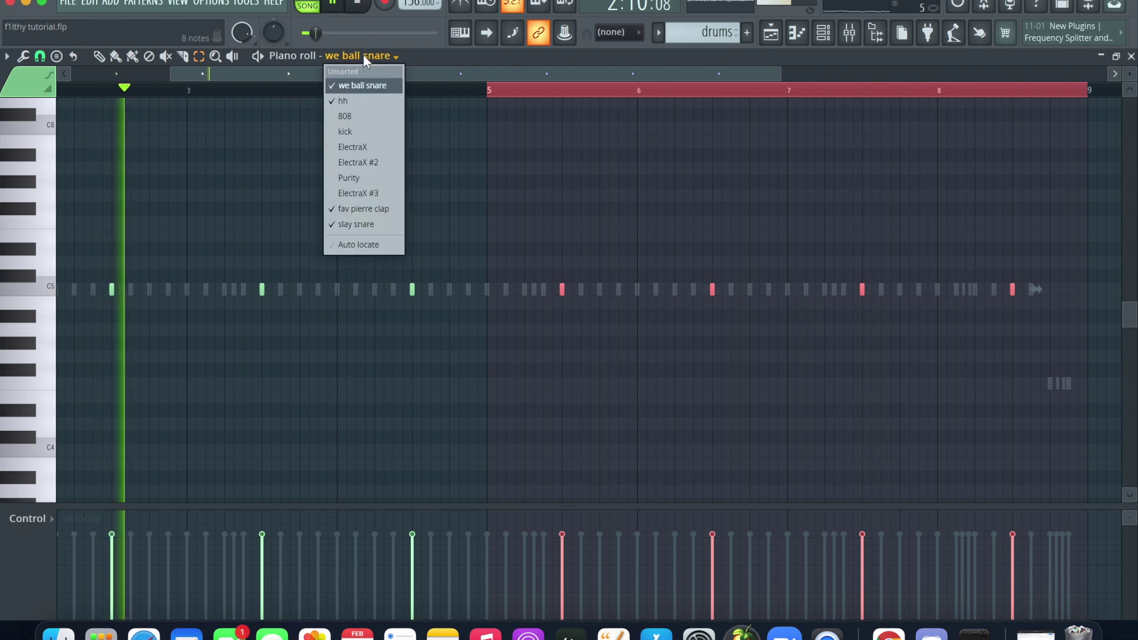
pyautogui.click(362, 208)
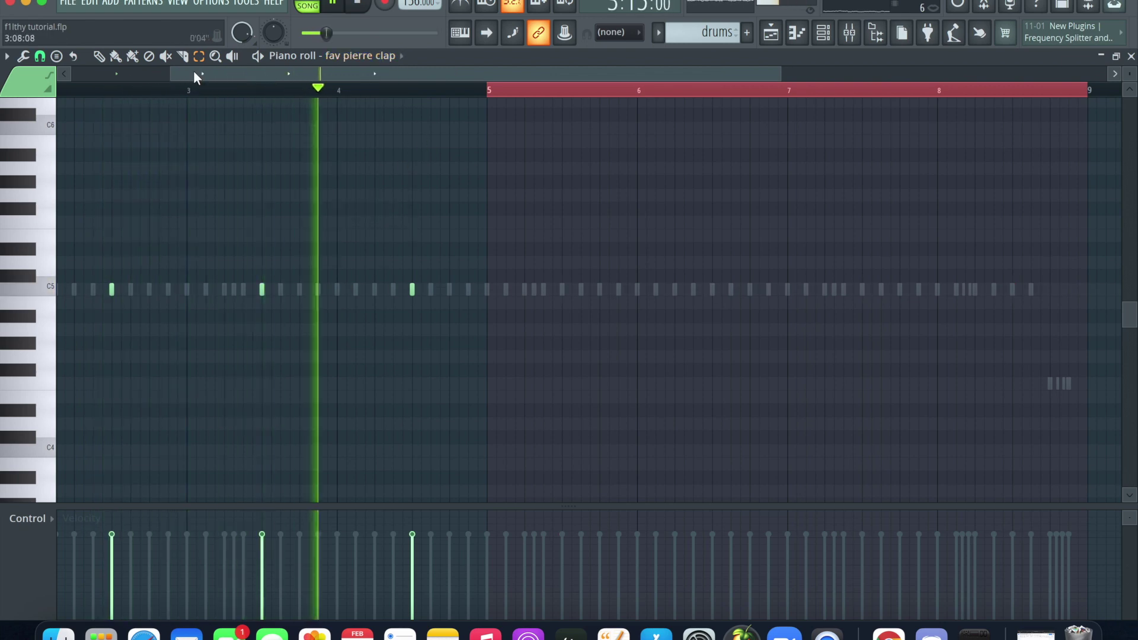
pyautogui.moveTo(487, 91); pyautogui.dragTo(250, 90)
pyautogui.hotkey('ctrl', 'a')
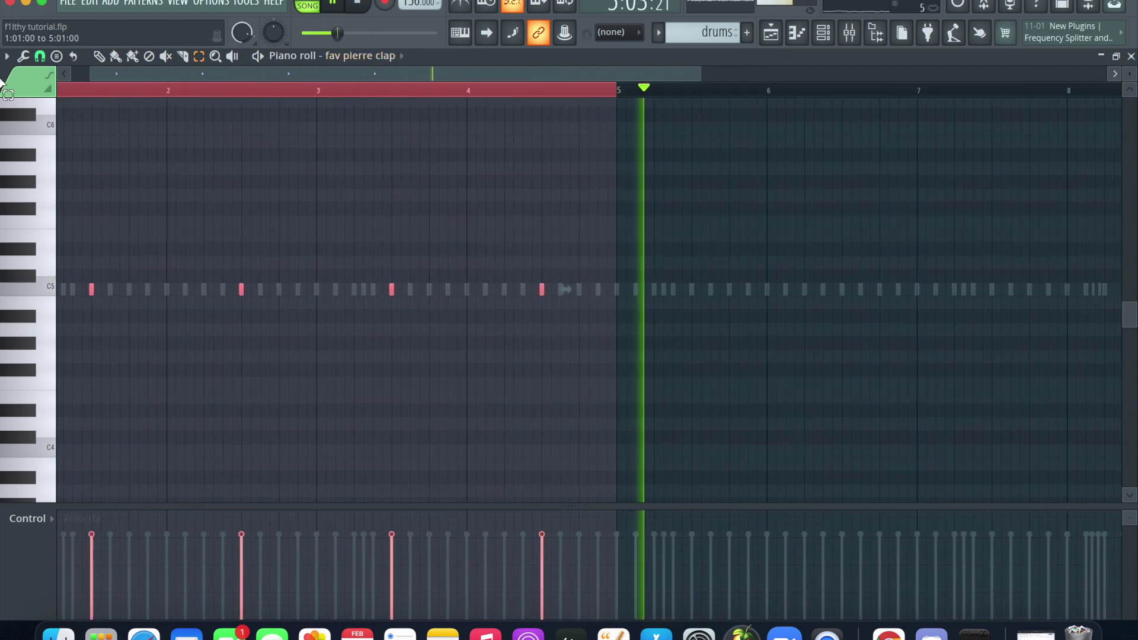
pyautogui.hotkey('ctrl', 'b')
# - Switch to the slay snare notes and duplicate bars 1 to 4 into bars 5 to 8
pyautogui.click(356, 56)
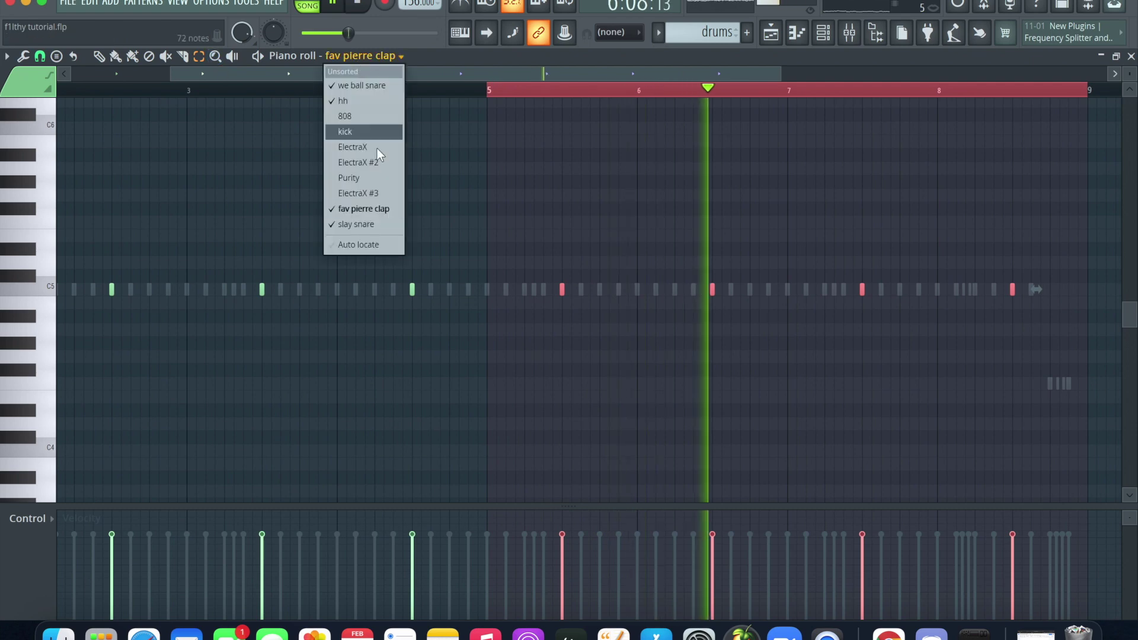
pyautogui.click(366, 229)
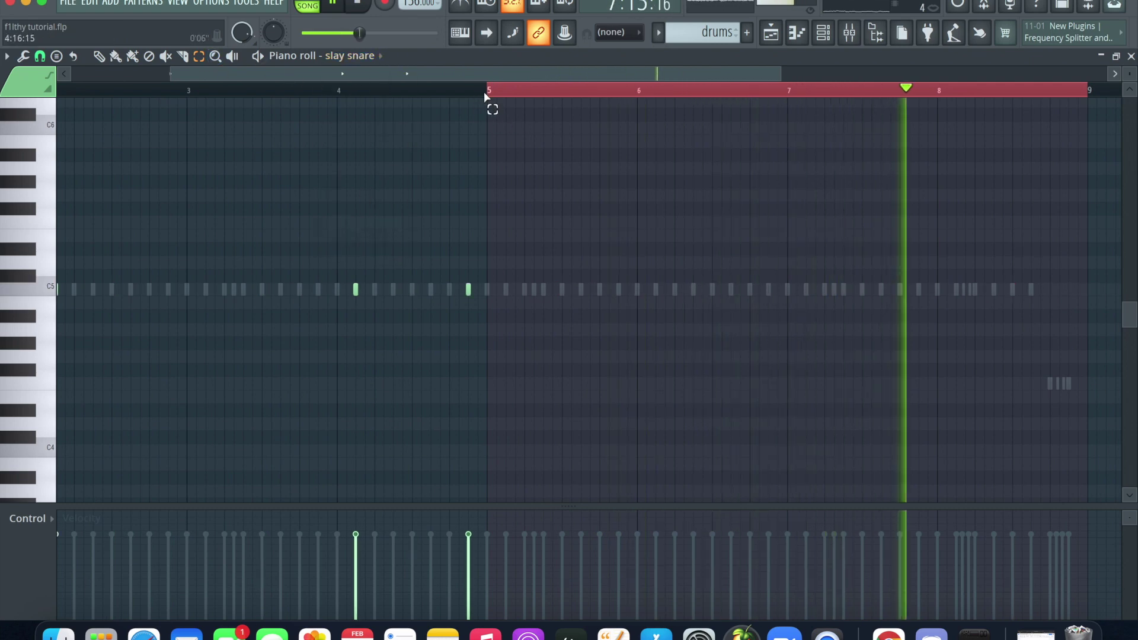
pyautogui.moveTo(486, 91); pyautogui.dragTo(6, 98)
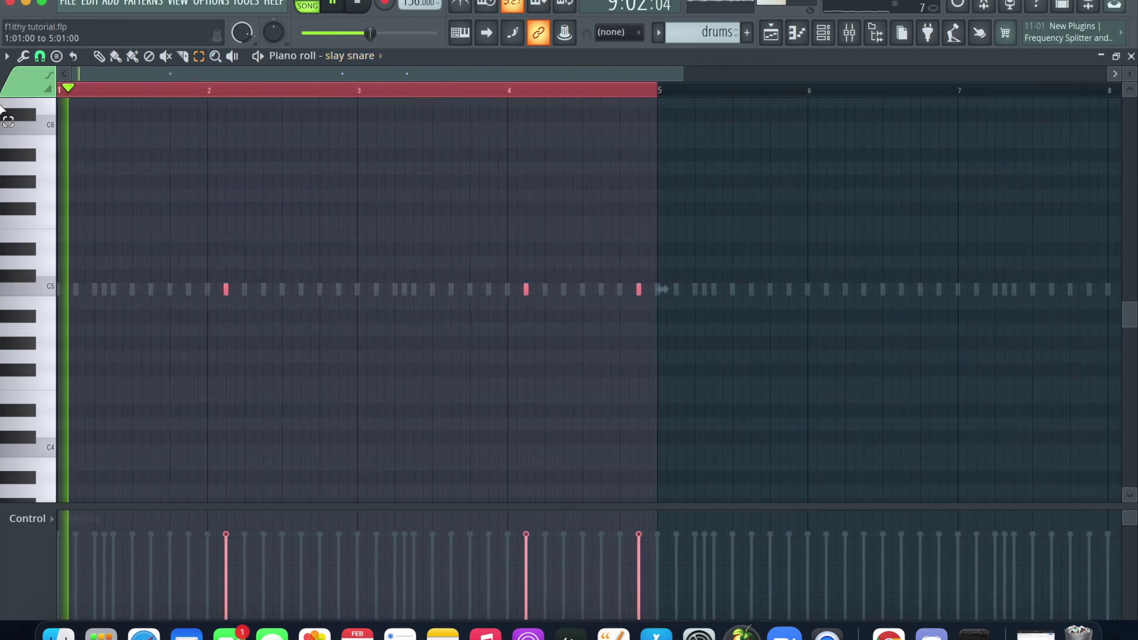
pyautogui.hotkey('ctrl', 'b')
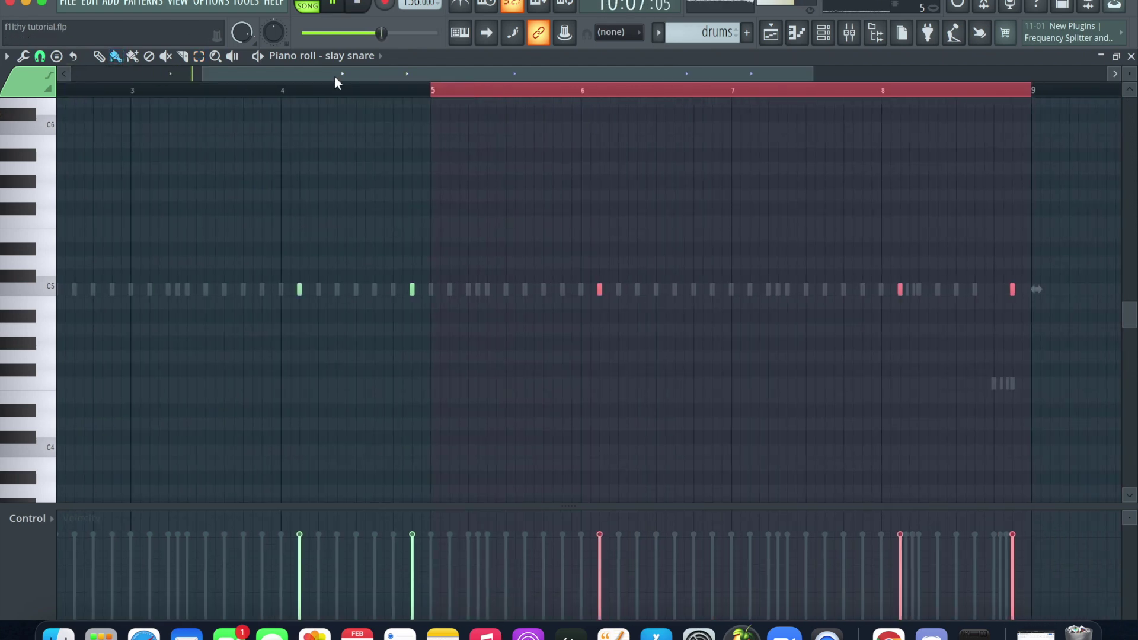
pyautogui.click(526, 91)
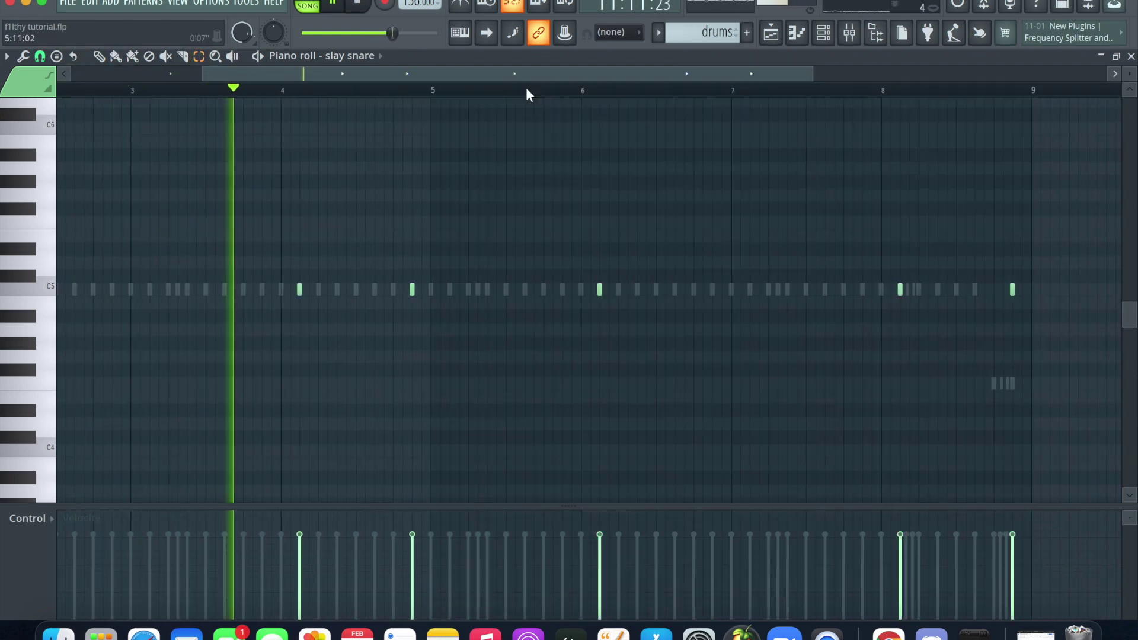
# - Add a C5 slay snare hit near the end of bar 8 and set the snap to 1/3 step
pyautogui.moveTo(812, 73); pyautogui.dragTo(561, 129)
pyautogui.moveTo(528, 78); pyautogui.dragTo(848, 143)
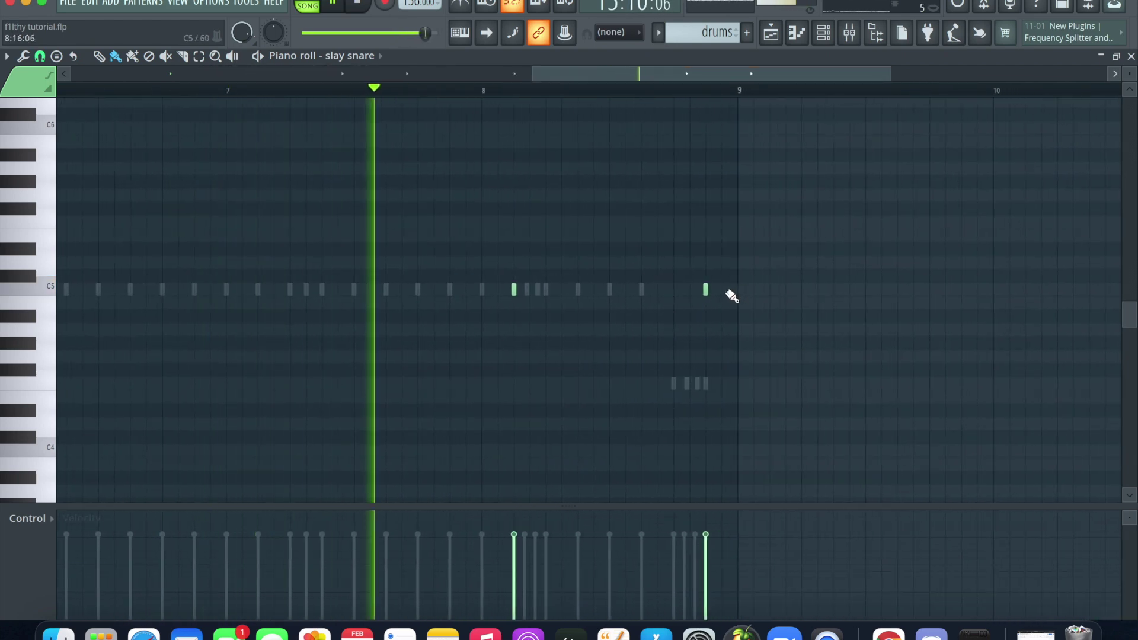
pyautogui.click(723, 290)
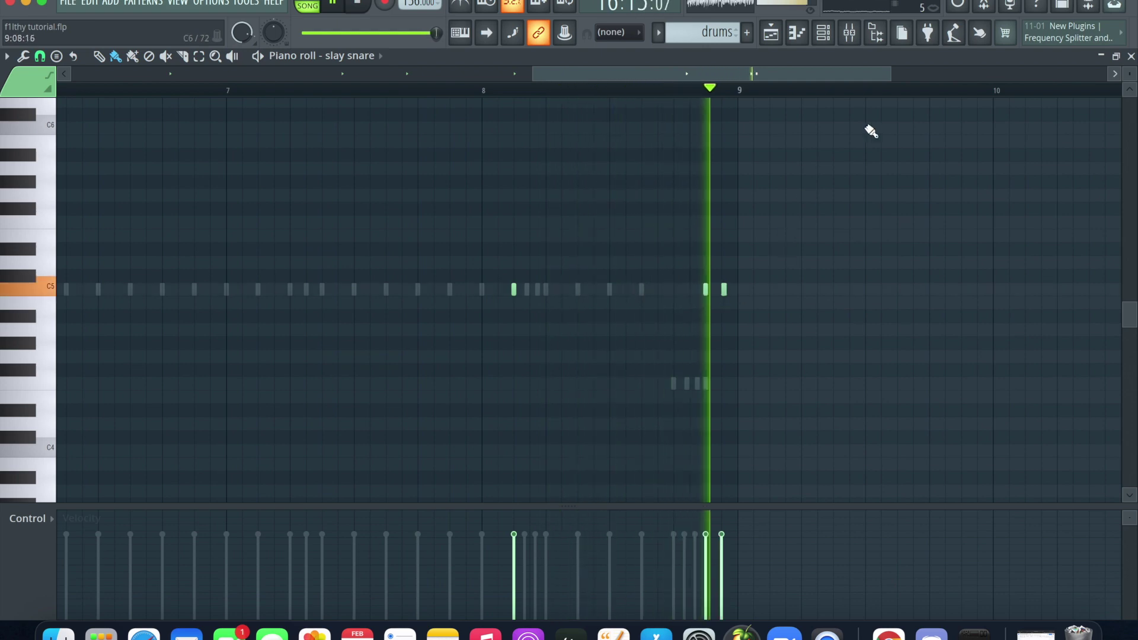
pyautogui.moveTo(893, 72); pyautogui.dragTo(726, 78)
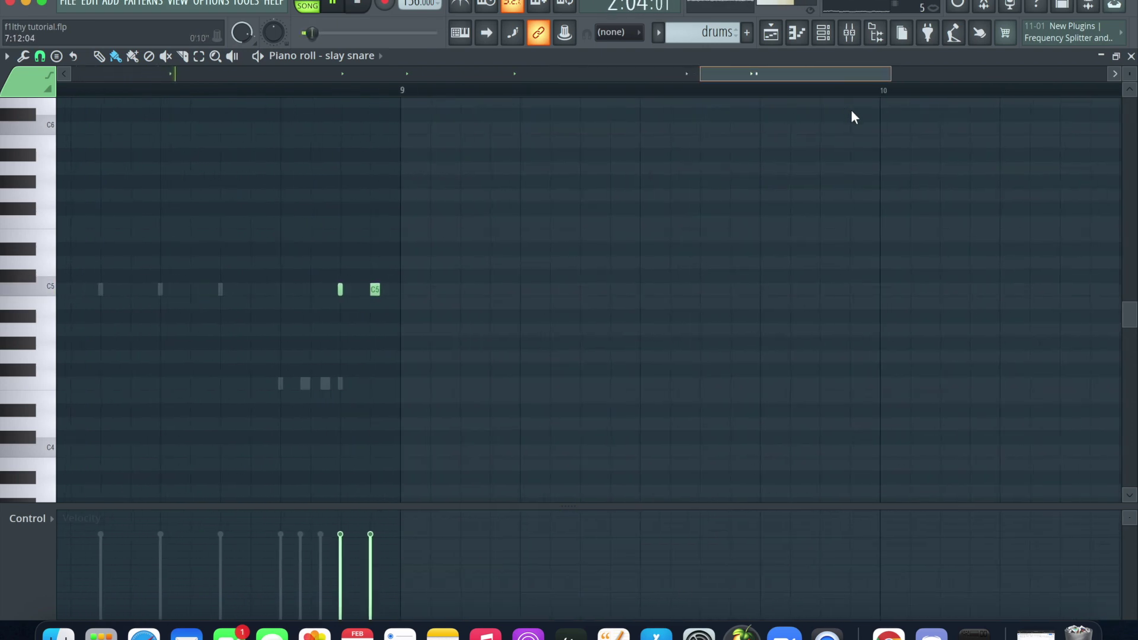
pyautogui.click(40, 56)
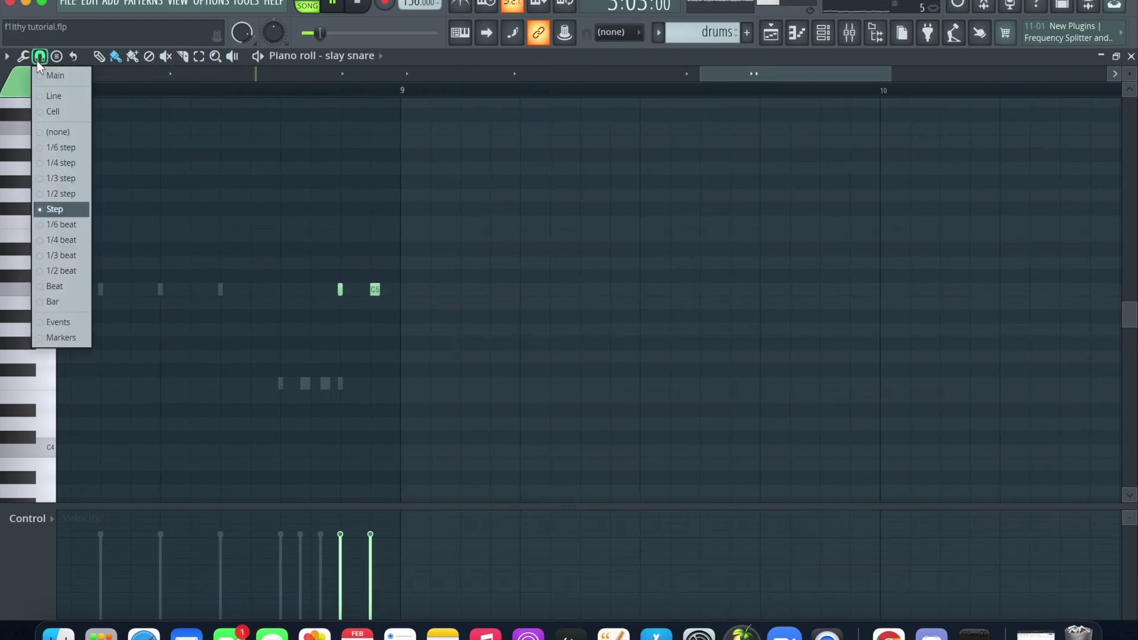
pyautogui.click(65, 178)
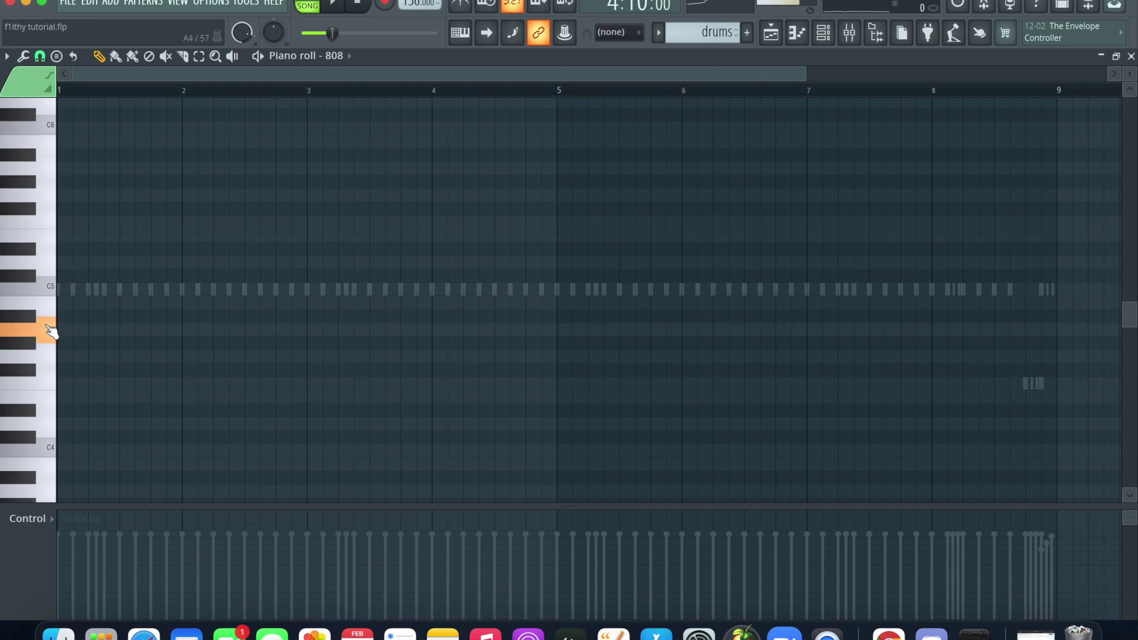
pyautogui.moveTo(805, 77); pyautogui.dragTo(766, 77)
pyautogui.press('space')
pyautogui.click(257, 56)
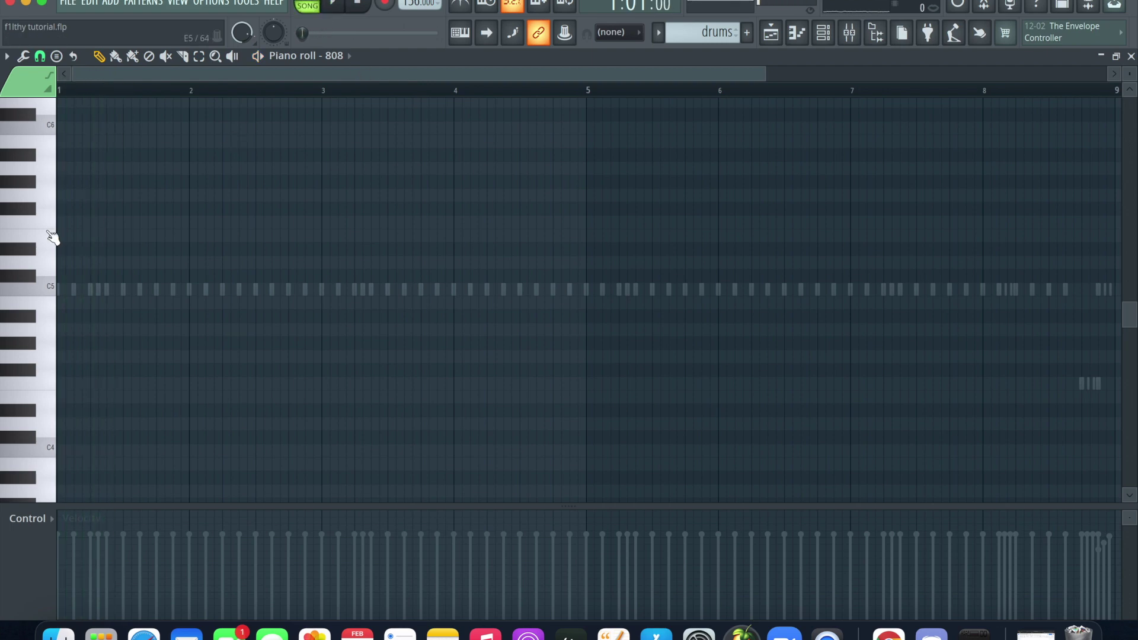
# - Place the 808 pattern at bar 1 of Track 3 in the playlist and open it for editing
pyautogui.press('F5')
pyautogui.click(221, 215)
pyautogui.rightClick(224, 198)
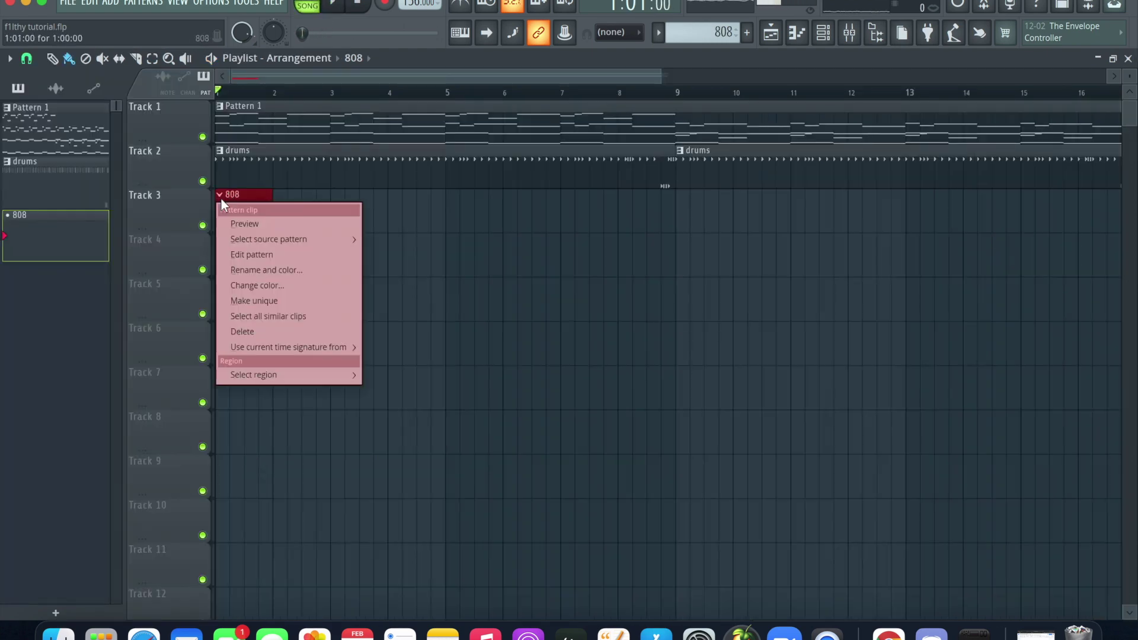
pyautogui.click(251, 255)
# - Stretch the 808's B5 note to the end of bar 2 and duplicate the C6, C6, B5 phrase into bars 3 and 4
pyautogui.press('space')
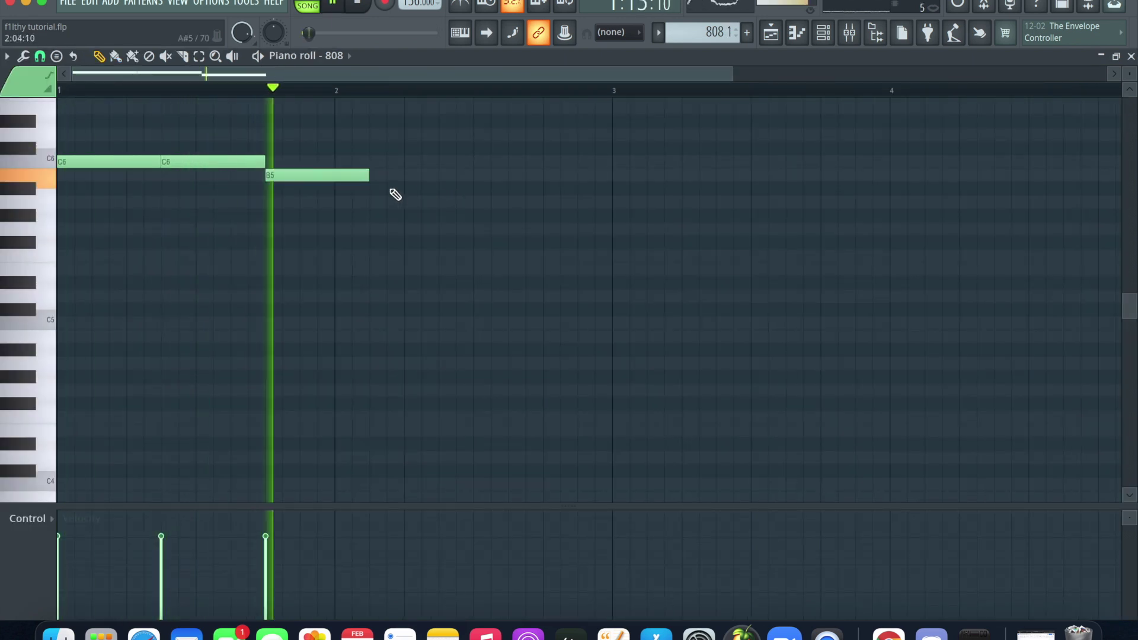
pyautogui.moveTo(370, 176); pyautogui.dragTo(610, 190)
pyautogui.click(199, 56)
pyautogui.moveTo(64, 138); pyautogui.dragTo(606, 285)
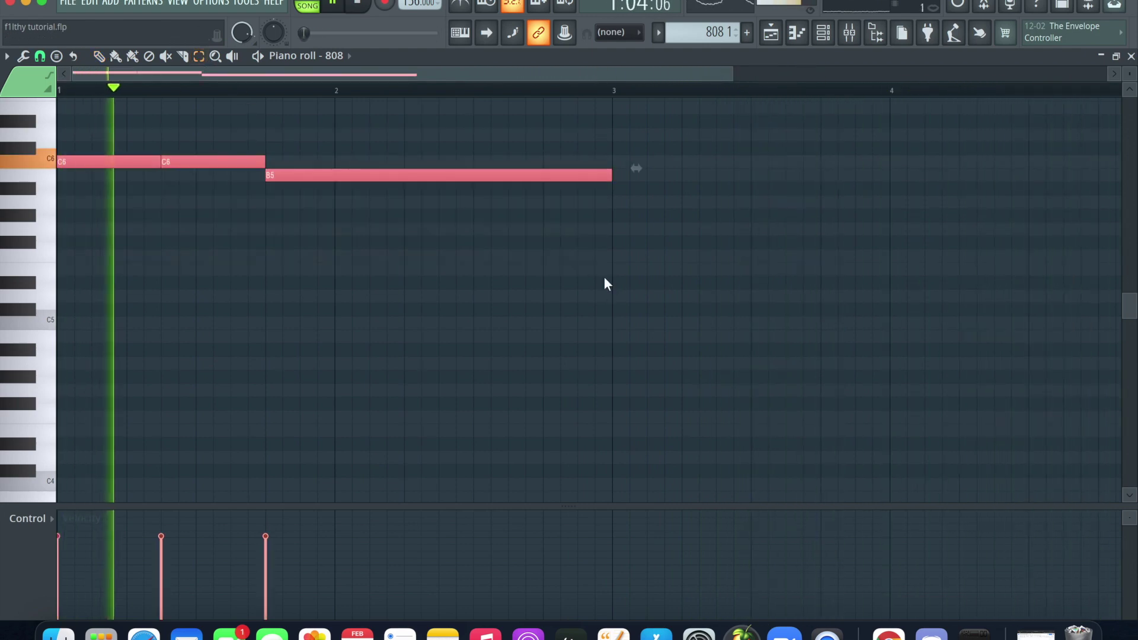
pyautogui.hotkey('ctrl', 'b')
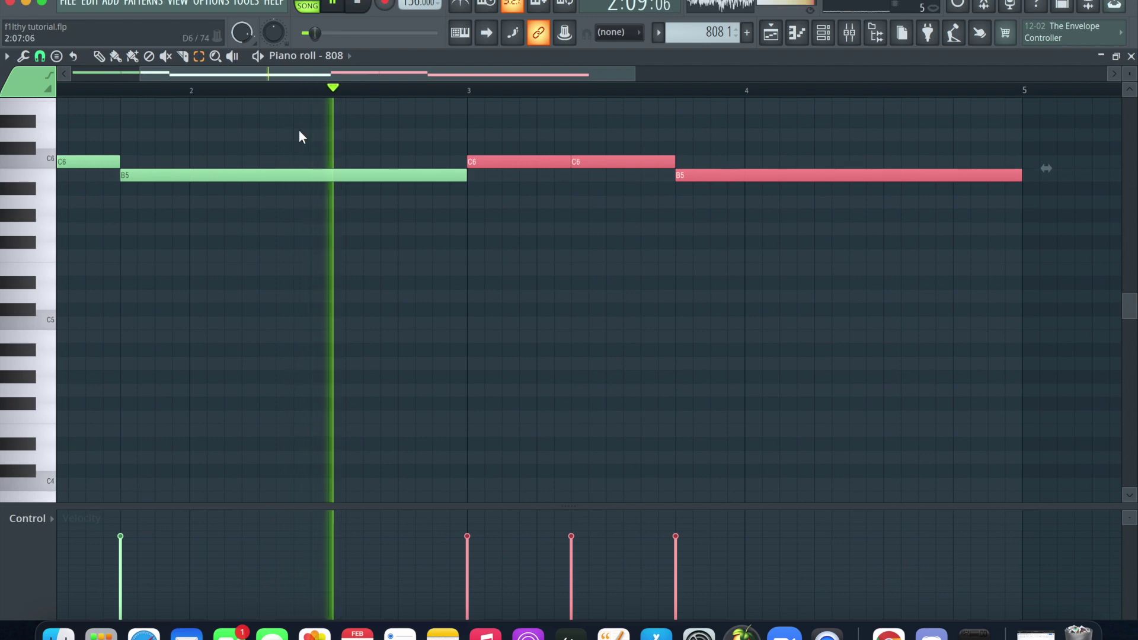
pyautogui.press('b')
pyautogui.click(561, 246)
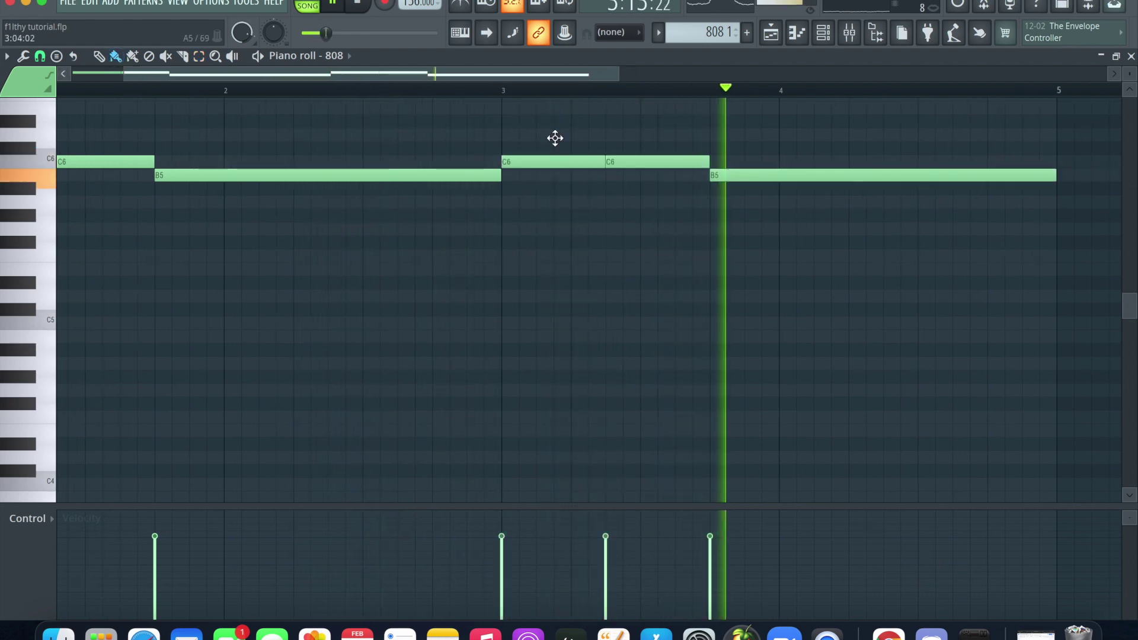
# - Continue the 808 phrase through bar 8, ending it on an F5 note
pyautogui.moveTo(528, 74); pyautogui.dragTo(364, 74)
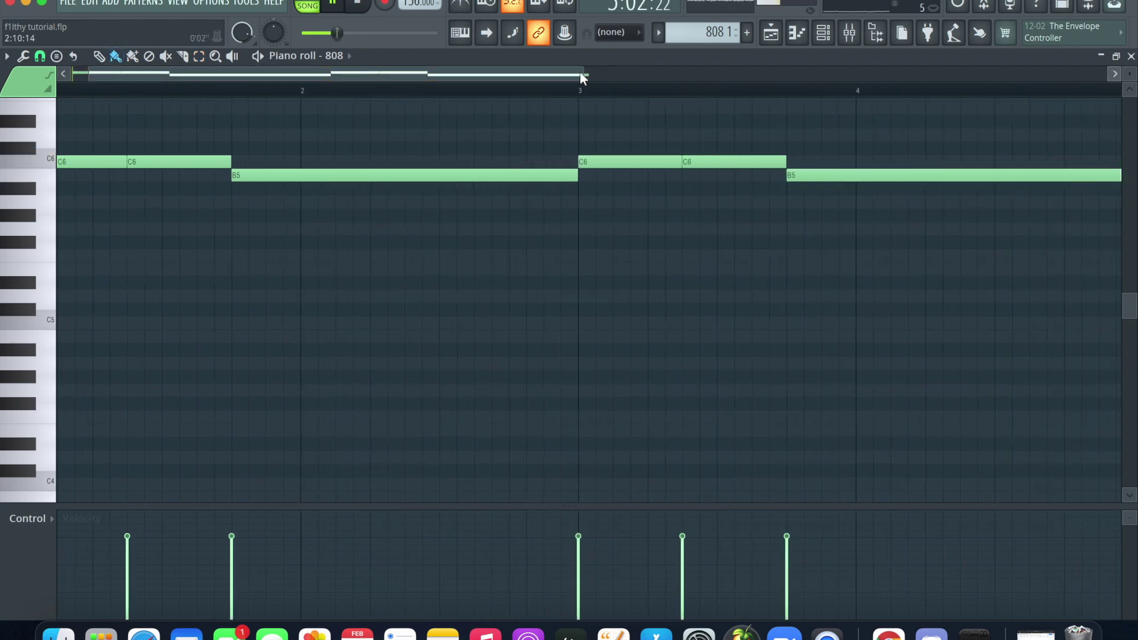
pyautogui.press('space')
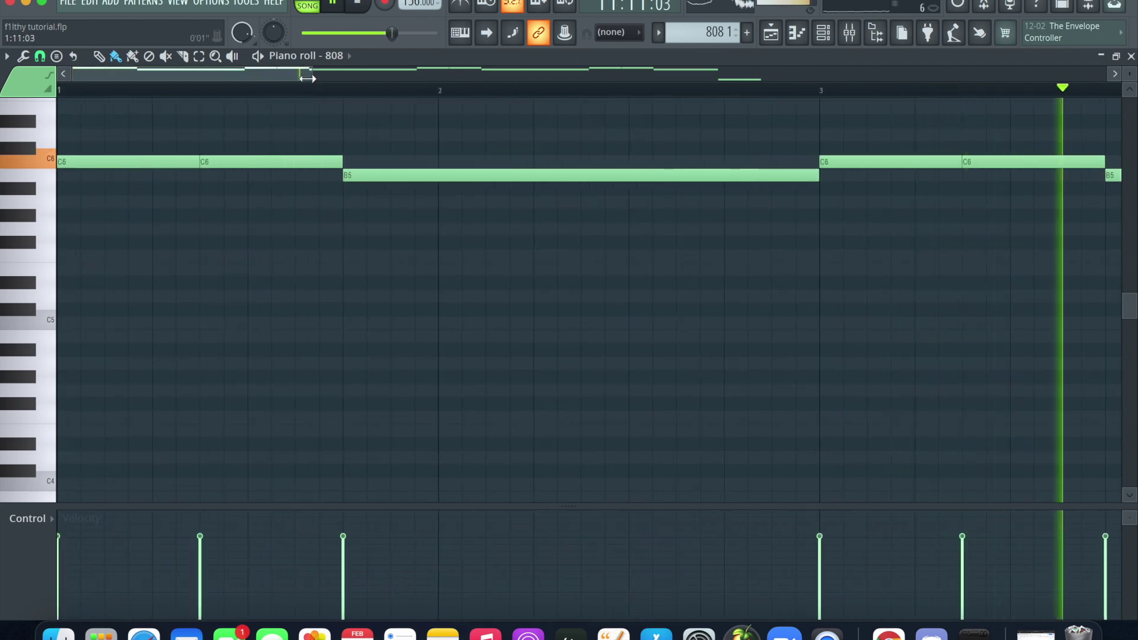
pyautogui.scroll(-3, 745, 114)
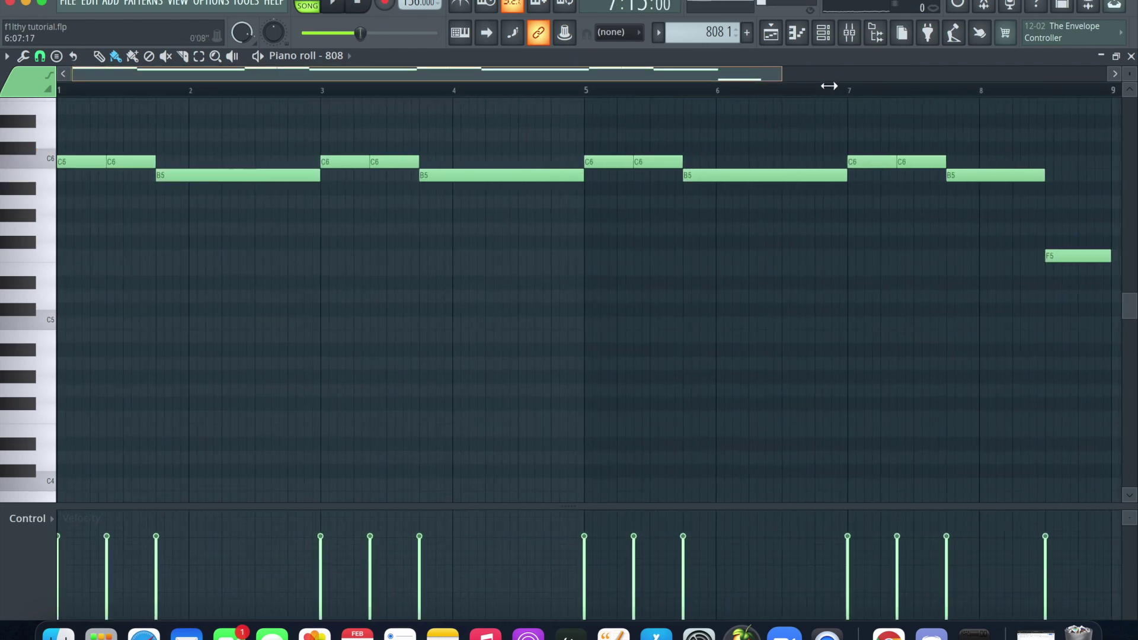
pyautogui.moveTo(829, 86); pyautogui.dragTo(881, 95)
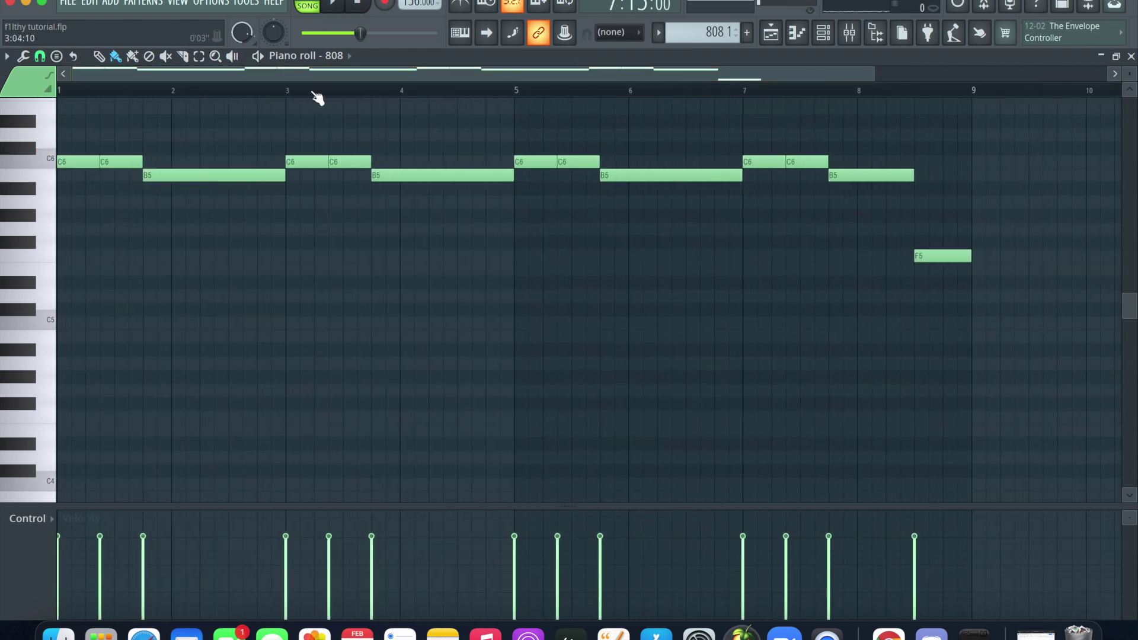
# - Transpose all notes of the 808 1 pattern down one octave and play the result
pyautogui.hotkey('ctrl', 'a')
pyautogui.hotkey('ctrl', 'Down')
pyautogui.press('space')
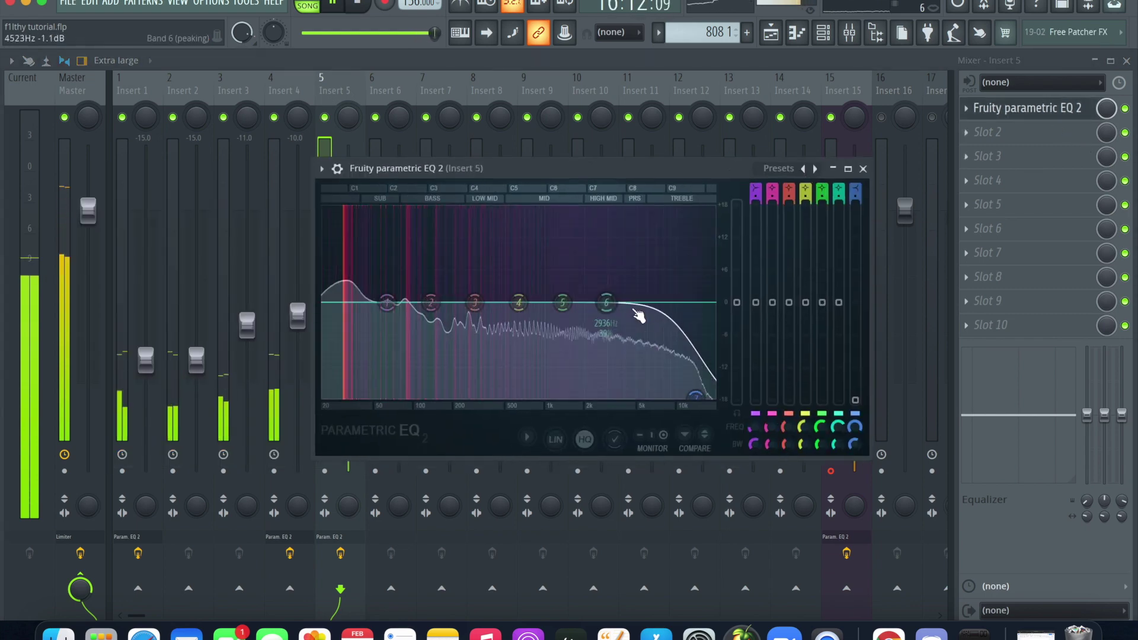
# - Raise the cutoff of the high-cut band in Insert 5's Fruity parametric EQ 2, then close the EQ and the mixer
pyautogui.moveTo(695, 396)
pyautogui.mouseDown()
pyautogui.moveTo(682, 328)
pyautogui.moveTo(694, 356)
pyautogui.moveTo(680, 396)
pyautogui.mouseUp()
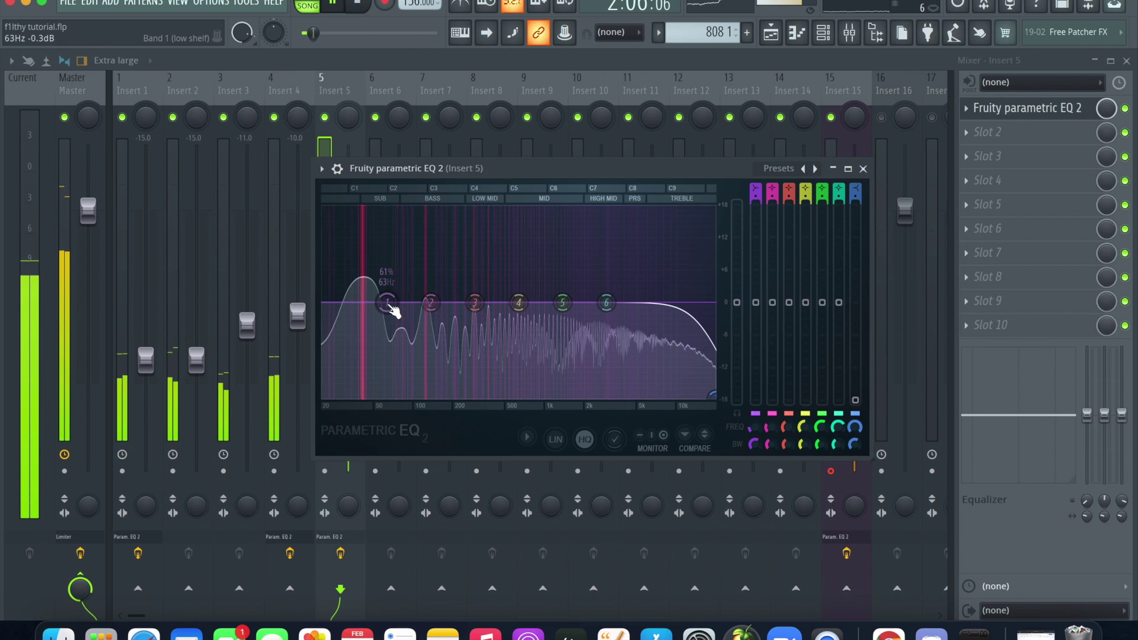
pyautogui.click(863, 169)
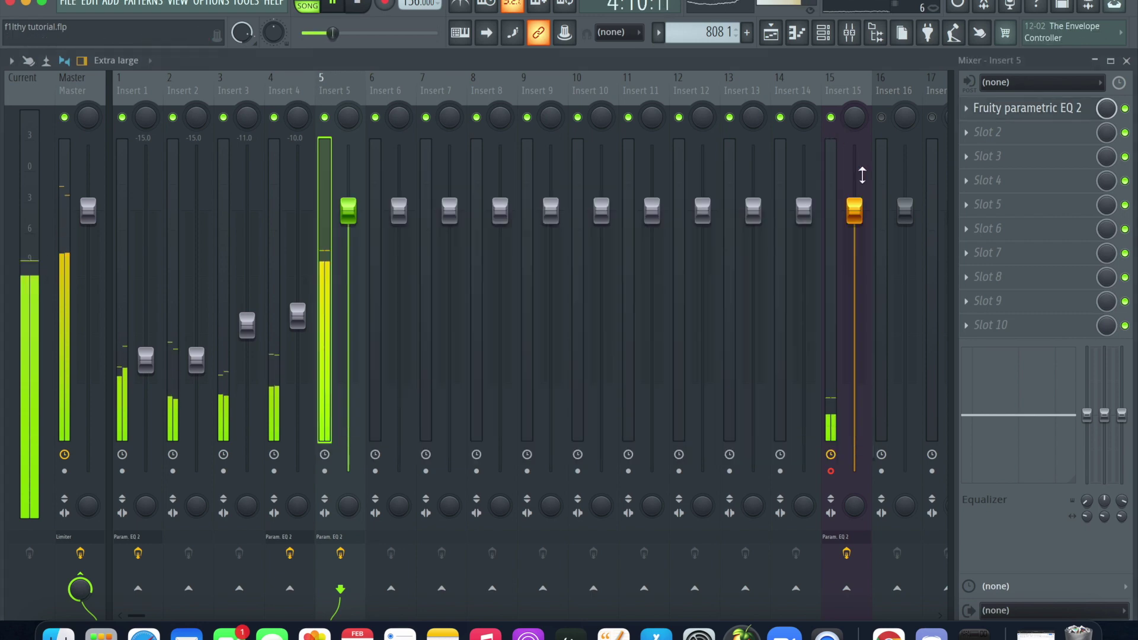
pyautogui.click(1128, 60)
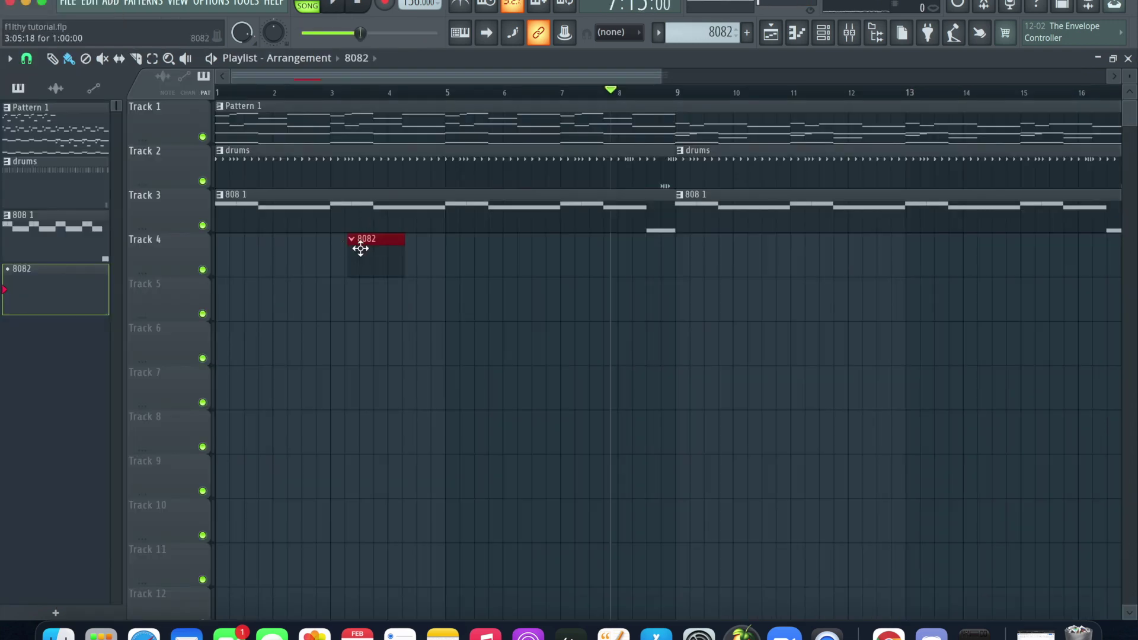
# - Place the 8082 clip at bar 1 of Track 4 with Track 3 muted, and open its 808 piano roll
pyautogui.click(202, 226)
pyautogui.press('space')
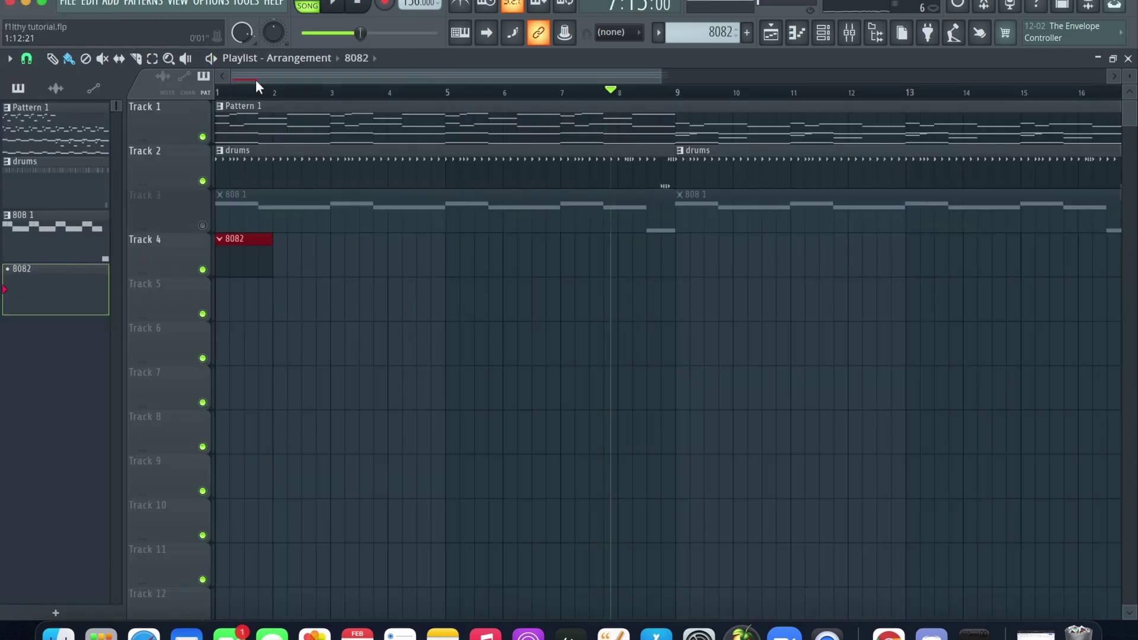
pyautogui.click(801, 36)
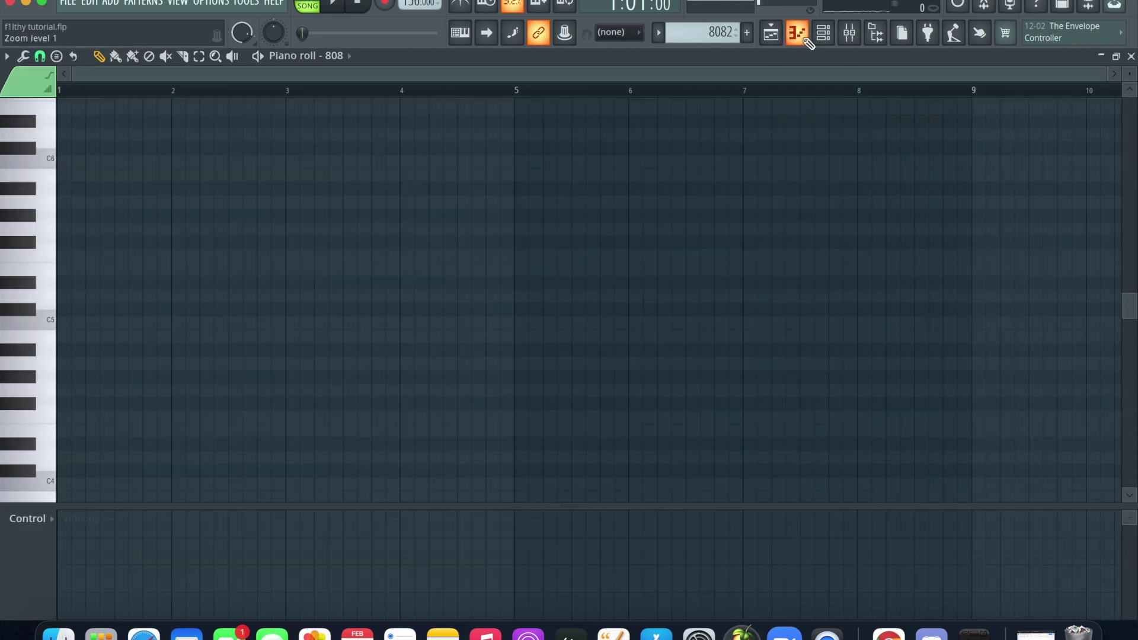
pyautogui.click(349, 56)
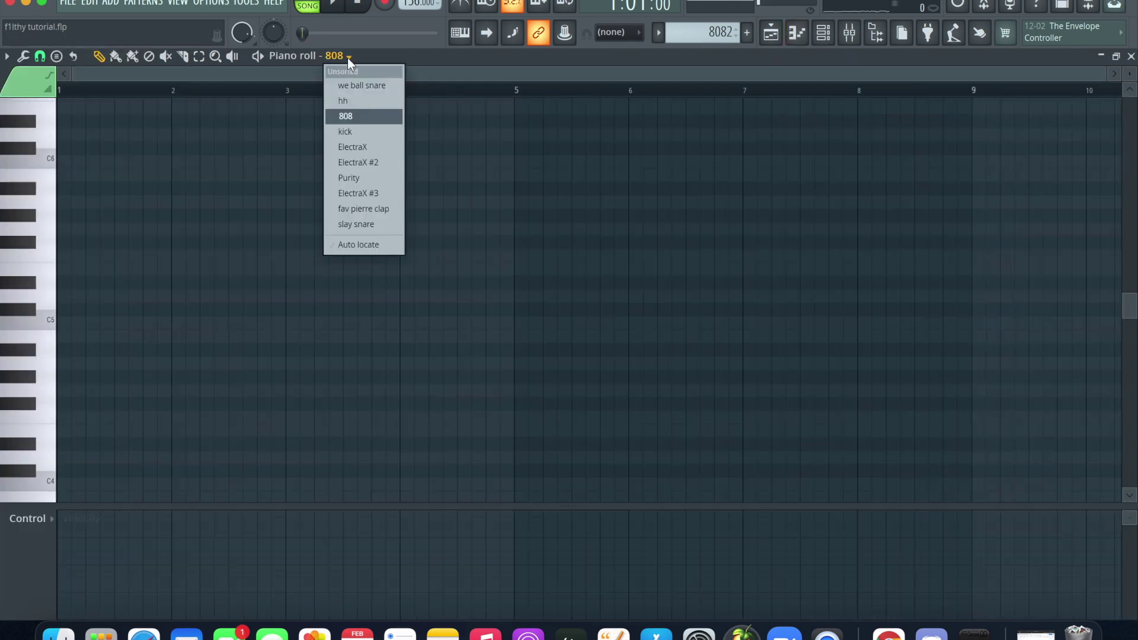
pyautogui.click(363, 122)
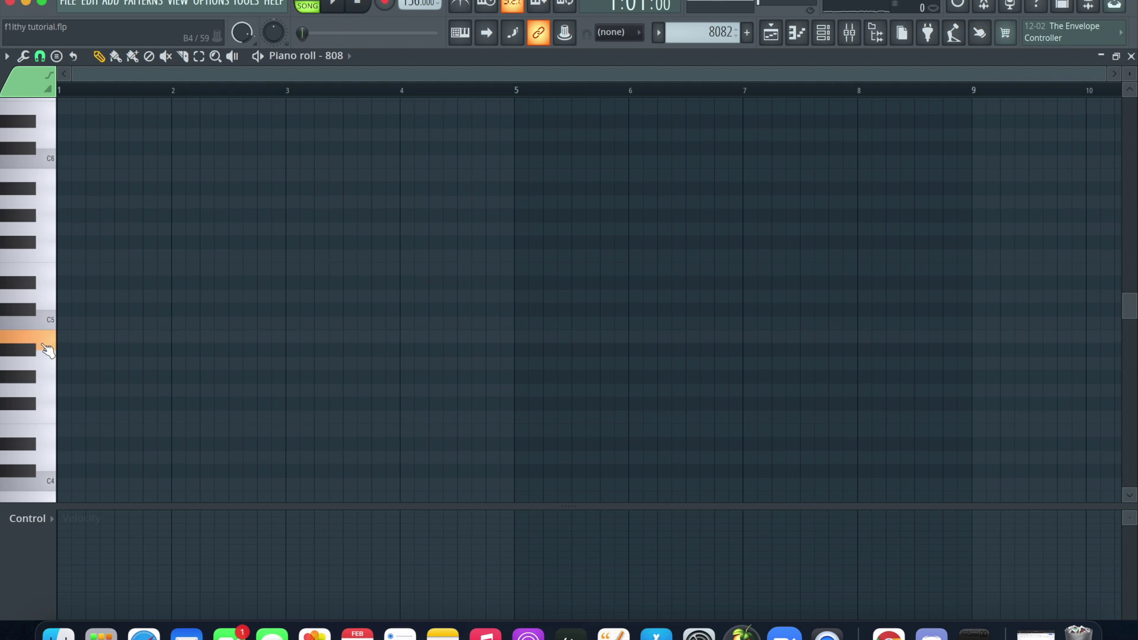
# - Write an A4, A4, G4, G4 bassline across bars 1 and 2 and duplicate it three times to fill eight bars
pyautogui.click(38, 379)
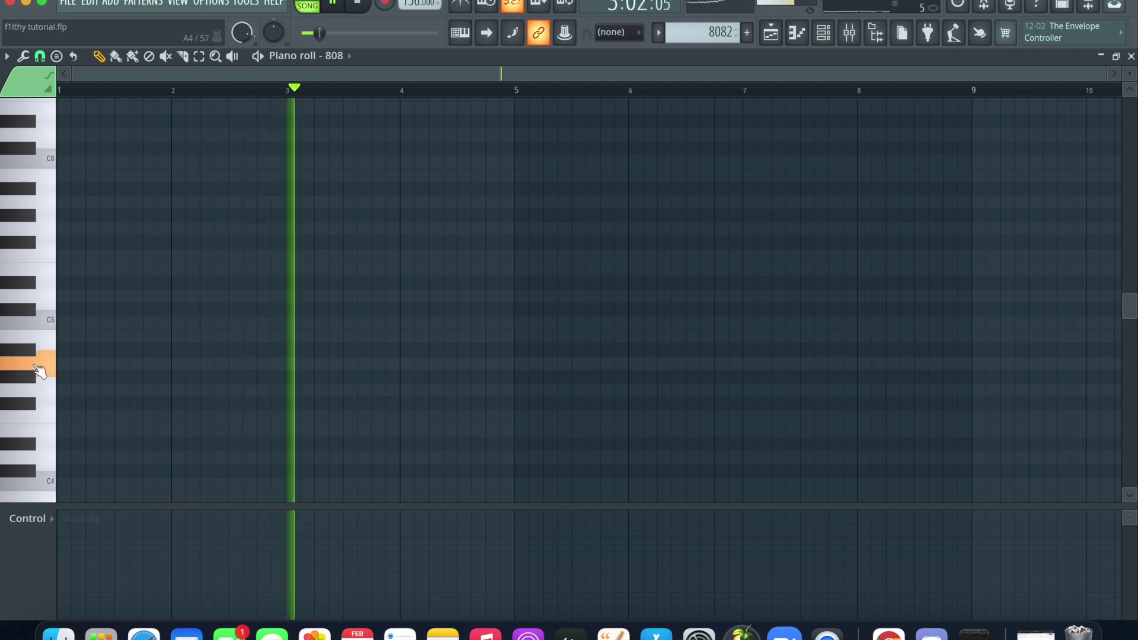
pyautogui.click(60, 364)
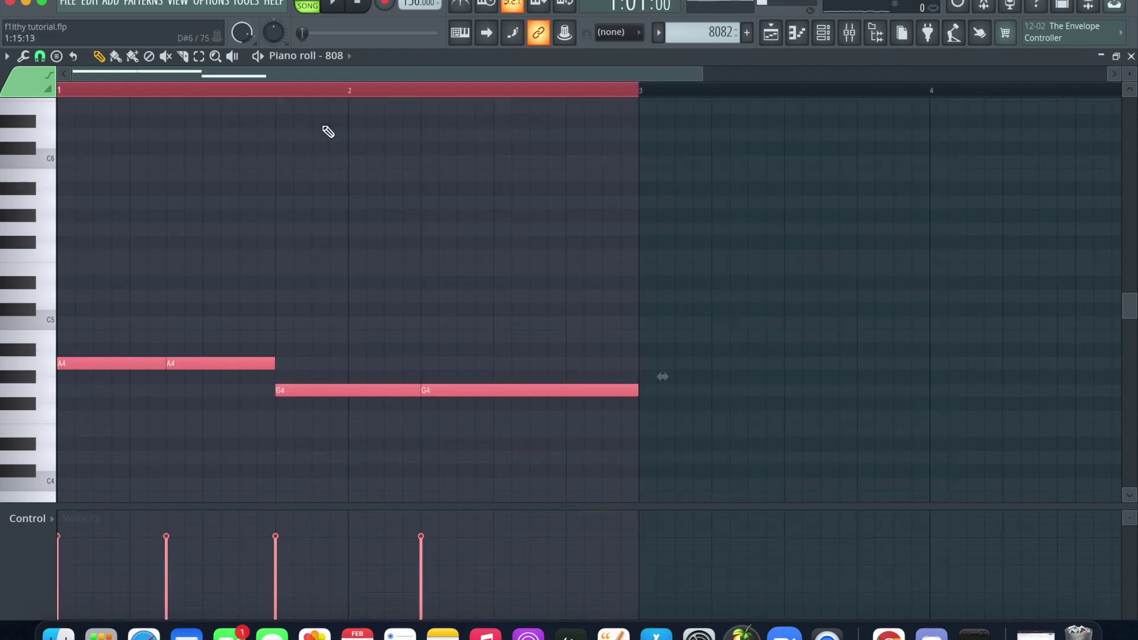
pyautogui.hotkey('ctrl', 'b')
pyautogui.hotkey('ctrl', 'b')
pyautogui.hotkey('ctrl', 'b')
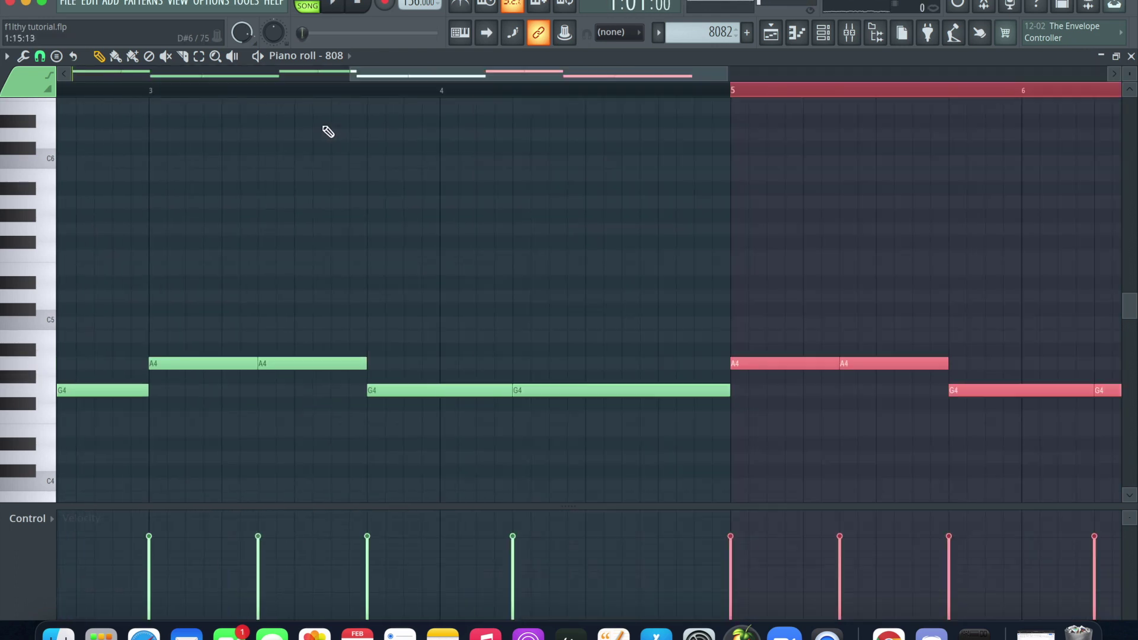
pyautogui.press('space')
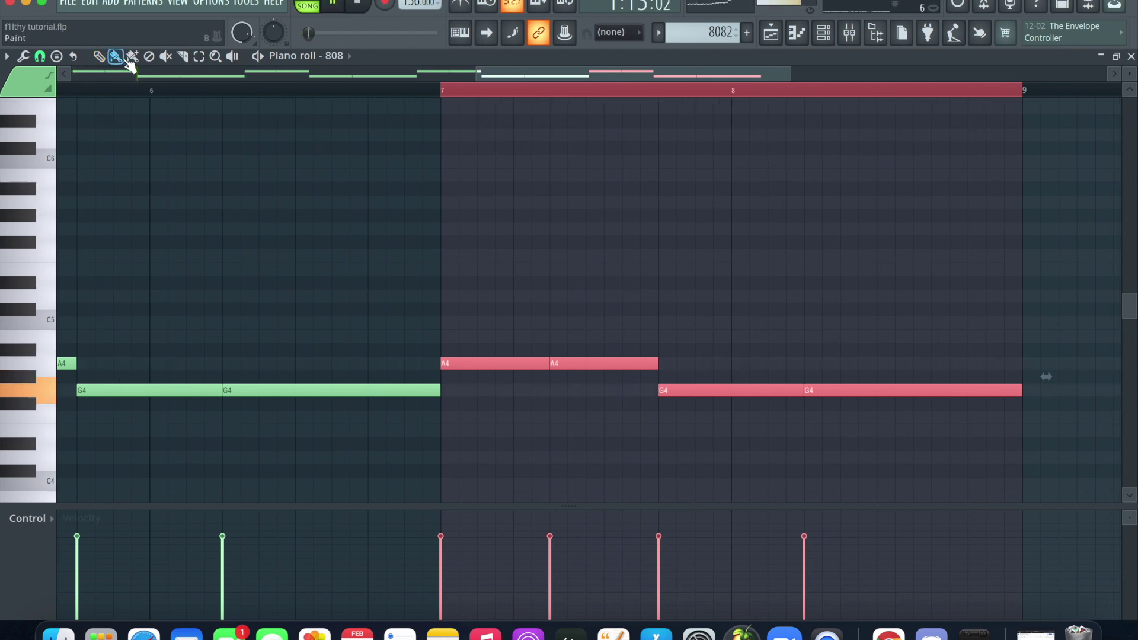
# - Add a G5 note at the end of bar 4, trim the G4 note beneath it and play the pattern back
pyautogui.moveTo(537, 78); pyautogui.dragTo(362, 115)
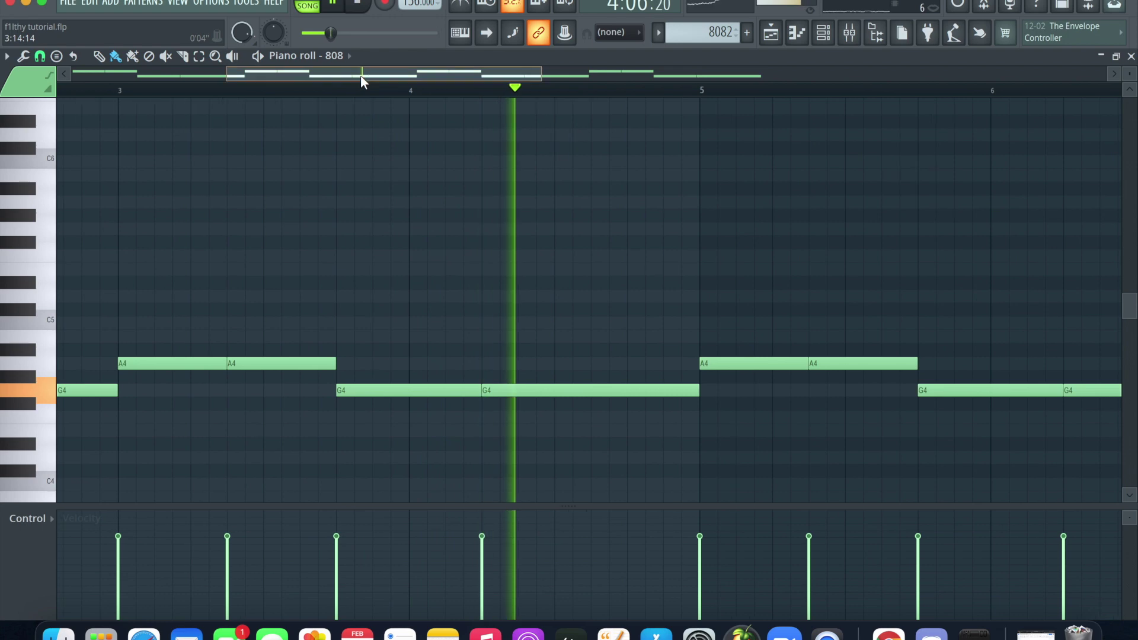
pyautogui.press('space')
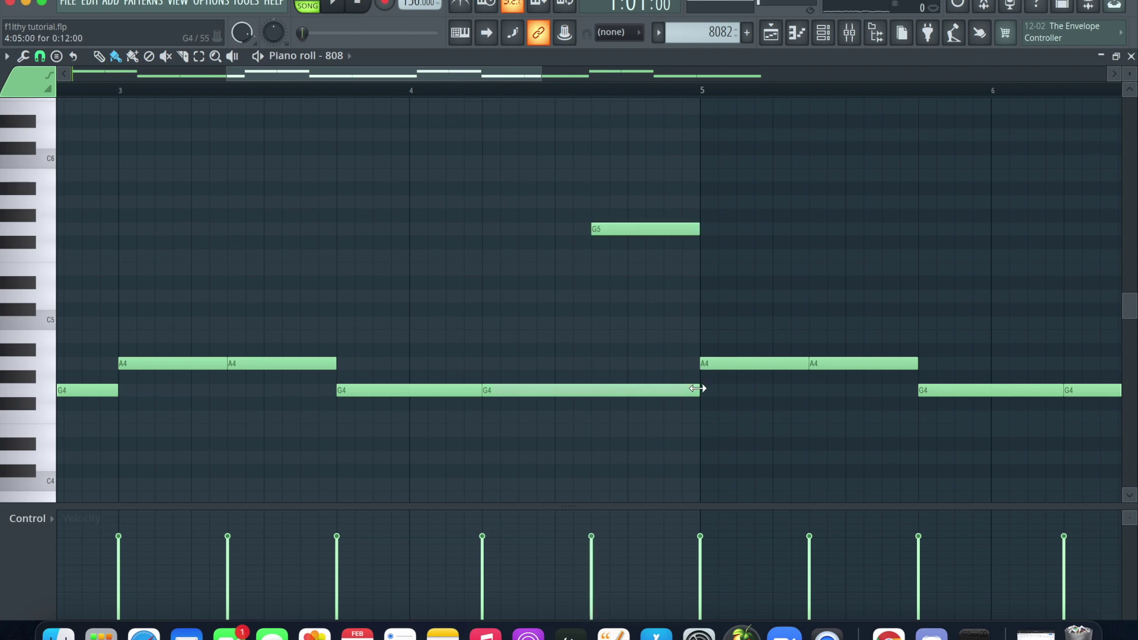
pyautogui.moveTo(516, 81); pyautogui.dragTo(259, 127)
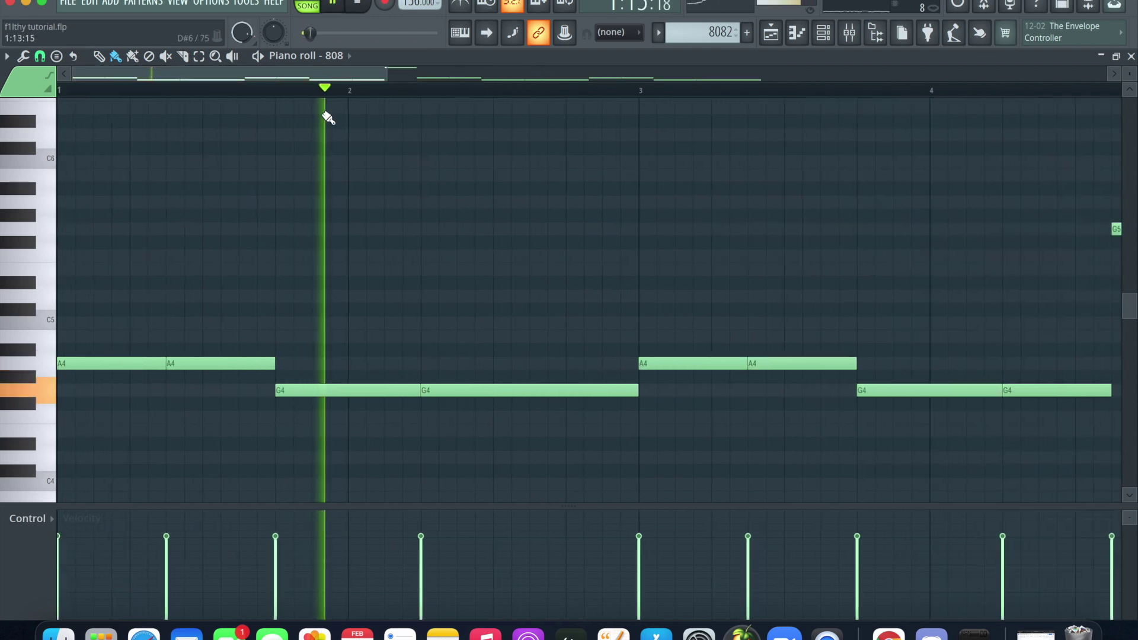
# - Lower the velocity of the G5 note in bar 4 and repeat the G5 ending at the end of bar 8 over a trimmed G4
pyautogui.moveTo(387, 74); pyautogui.dragTo(630, 157)
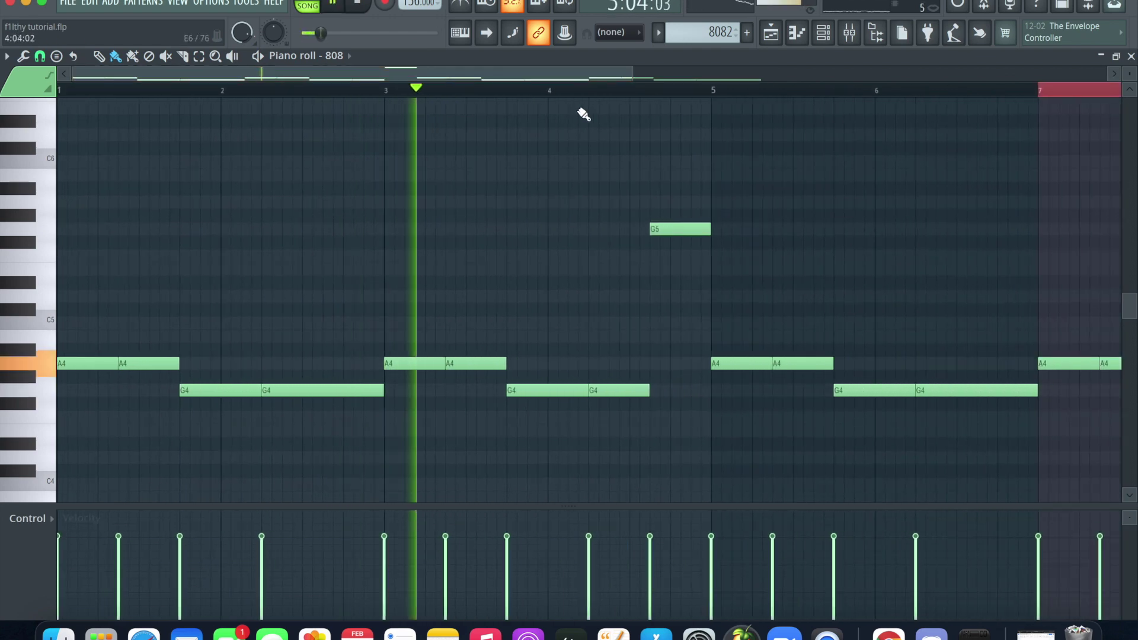
pyautogui.moveTo(561, 76); pyautogui.dragTo(773, 117)
pyautogui.moveTo(259, 590); pyautogui.dragTo(254, 551)
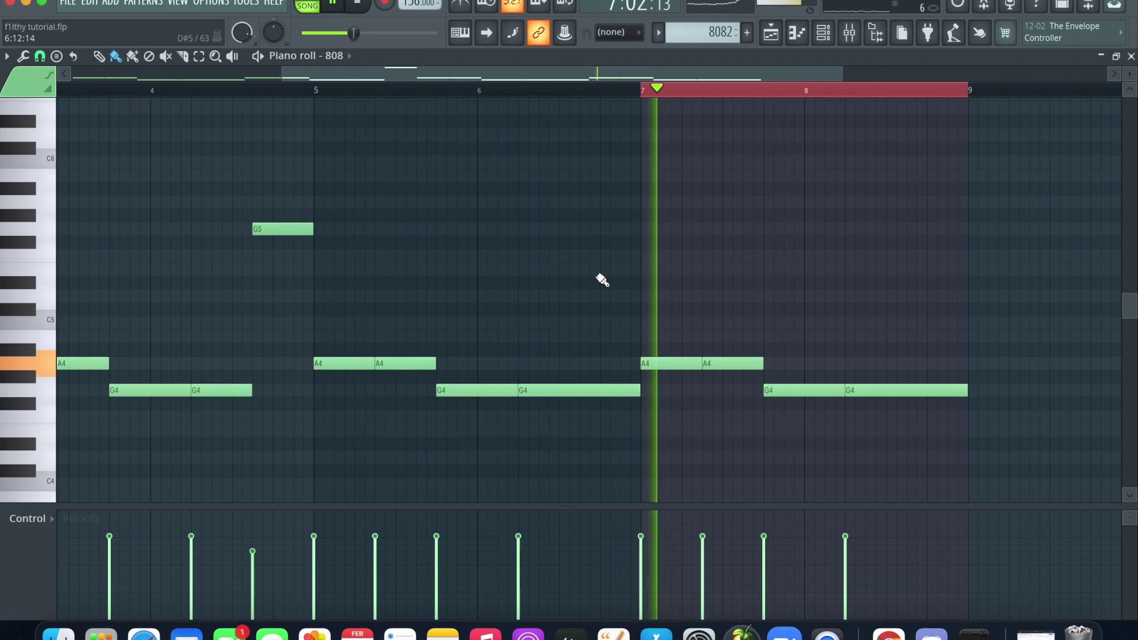
pyautogui.click(199, 55)
pyautogui.click(638, 97)
pyautogui.click(116, 55)
pyautogui.moveTo(422, 95); pyautogui.dragTo(497, 89)
pyautogui.press('space')
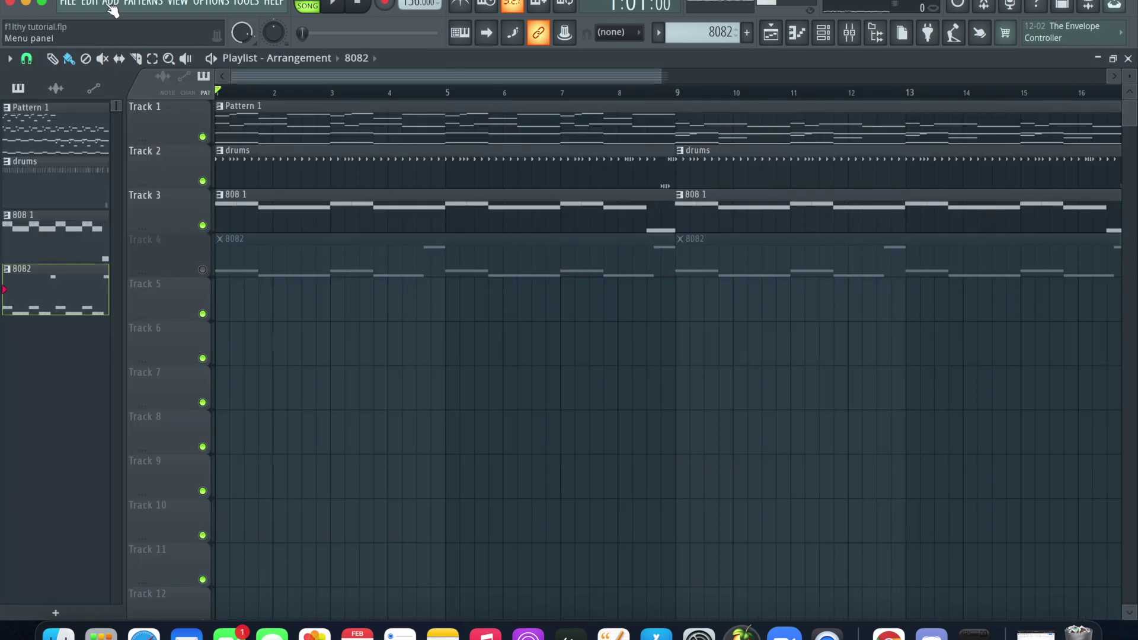
# - Create a new pattern named kick and place its clip at bar 1 of Track 5
pyautogui.click(113, 6)
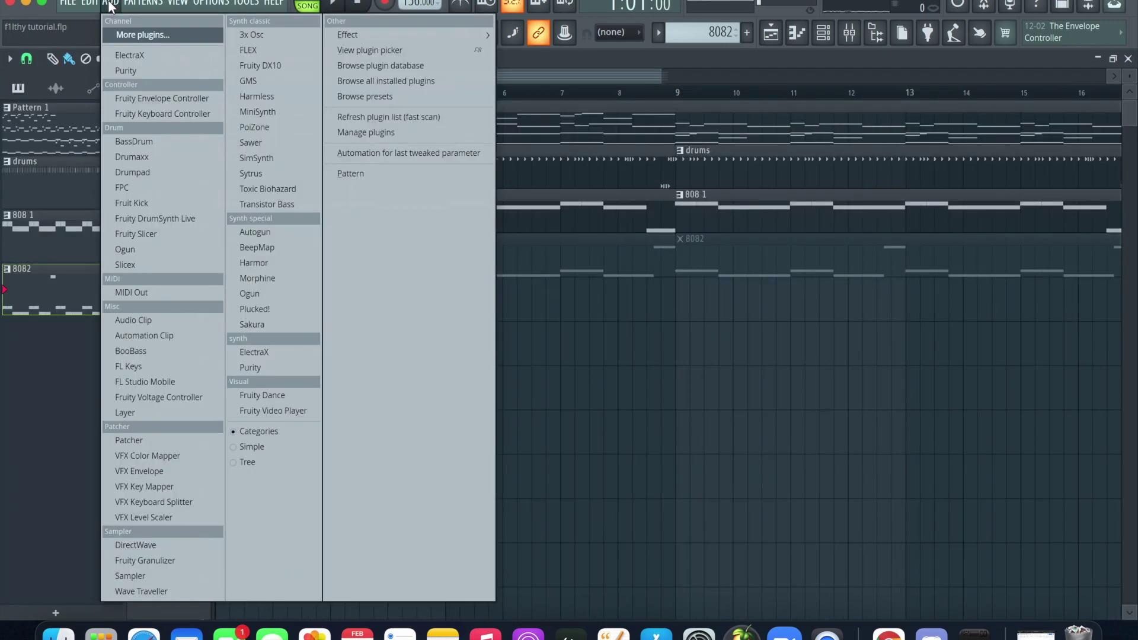
pyautogui.press('F4')
pyautogui.press('Return')
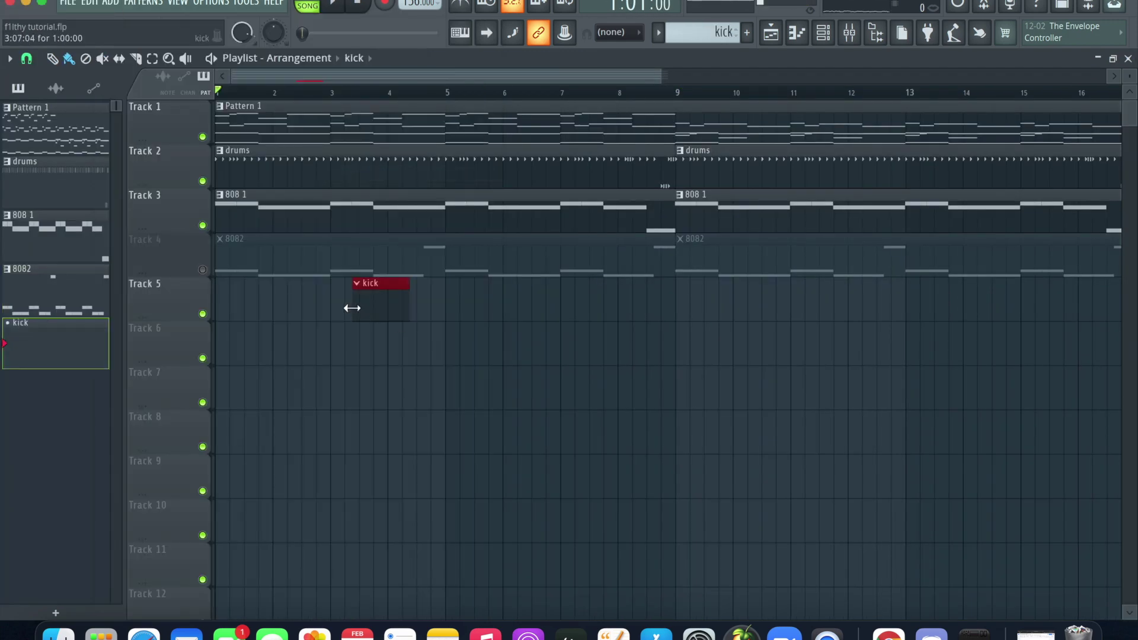
pyautogui.moveTo(311, 309); pyautogui.dragTo(231, 307)
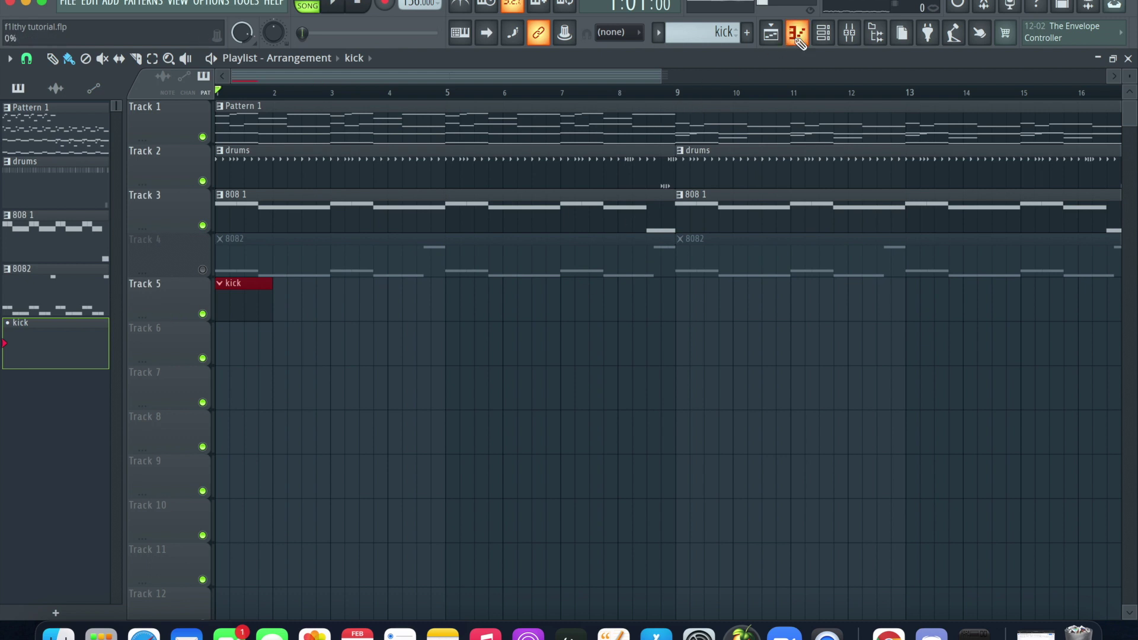
# - In the kick channel's piano roll, write three short C5 hits in each of bars 1 and 3 and raise their velocities
pyautogui.click(798, 33)
pyautogui.click(350, 56)
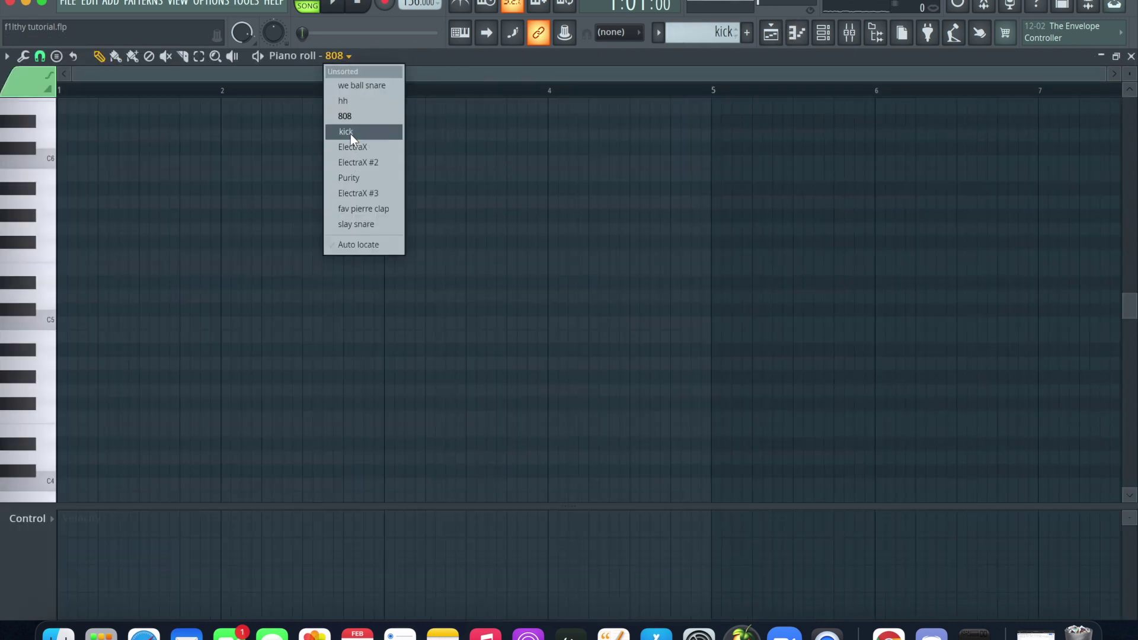
pyautogui.click(350, 132)
pyautogui.press('space')
pyautogui.click(65, 322)
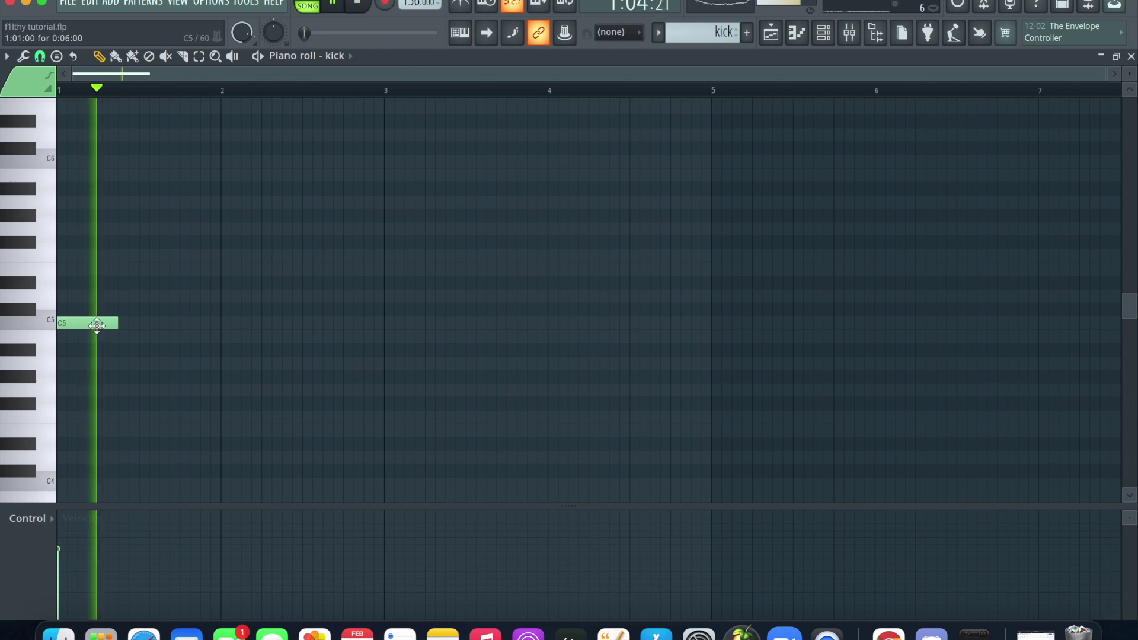
pyautogui.moveTo(118, 323); pyautogui.dragTo(67, 323)
pyautogui.click(181, 323)
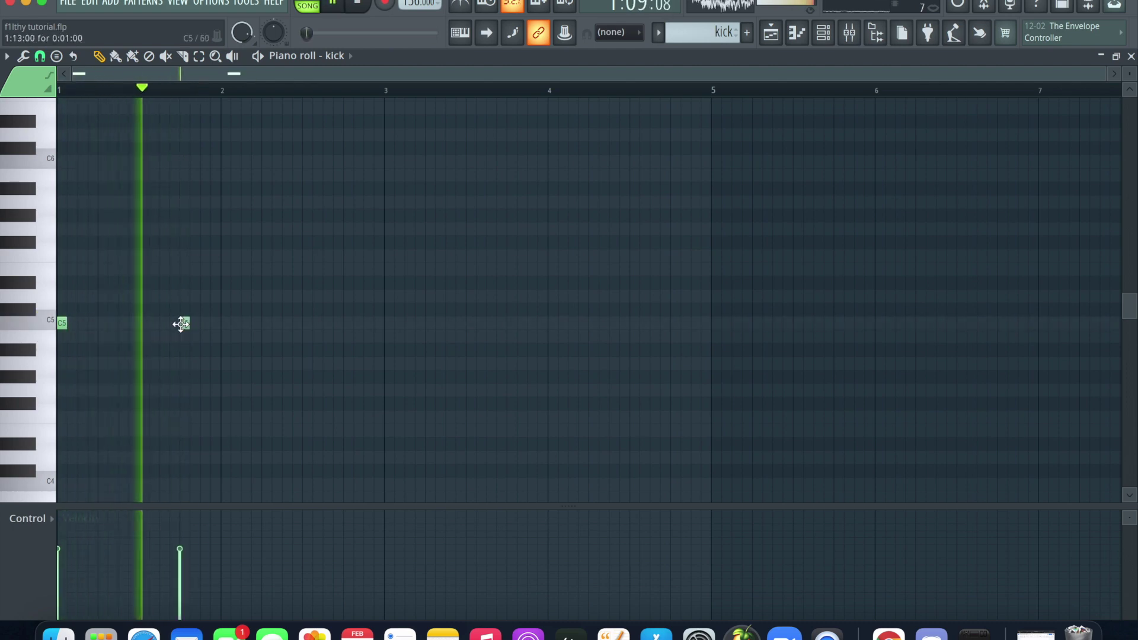
pyautogui.click(386, 323)
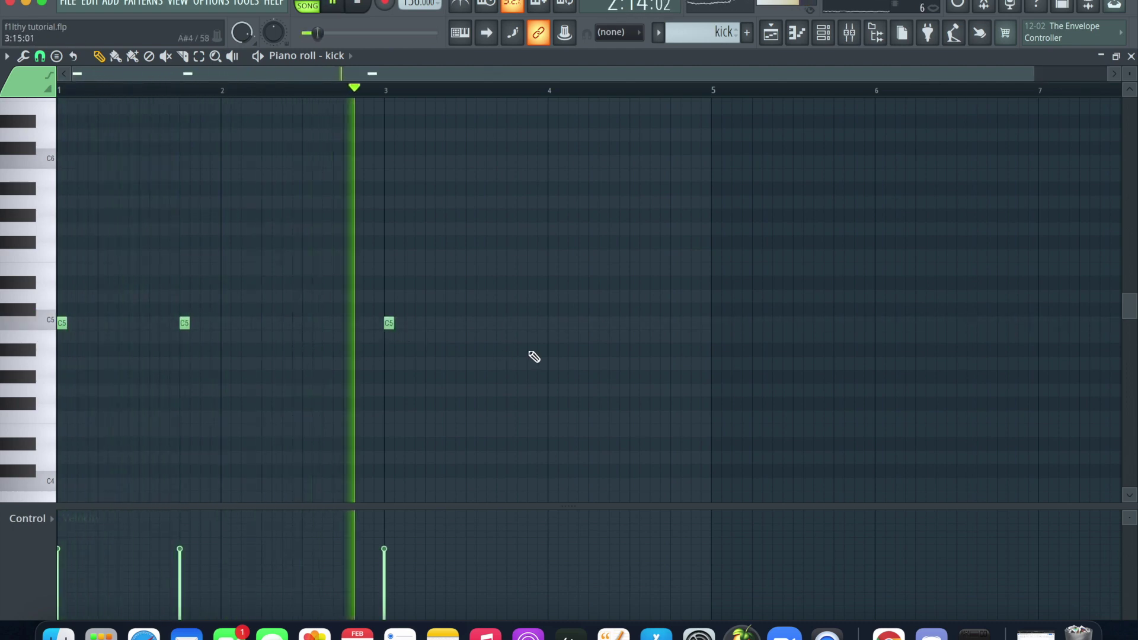
pyautogui.click(511, 324)
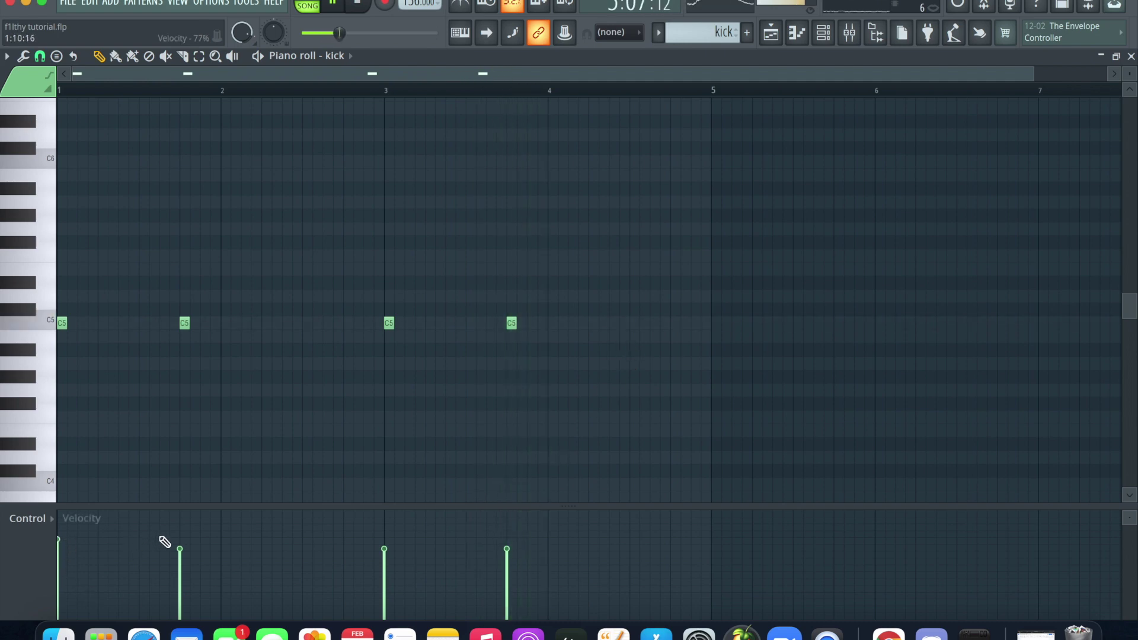
pyautogui.press('space')
pyautogui.click(445, 329)
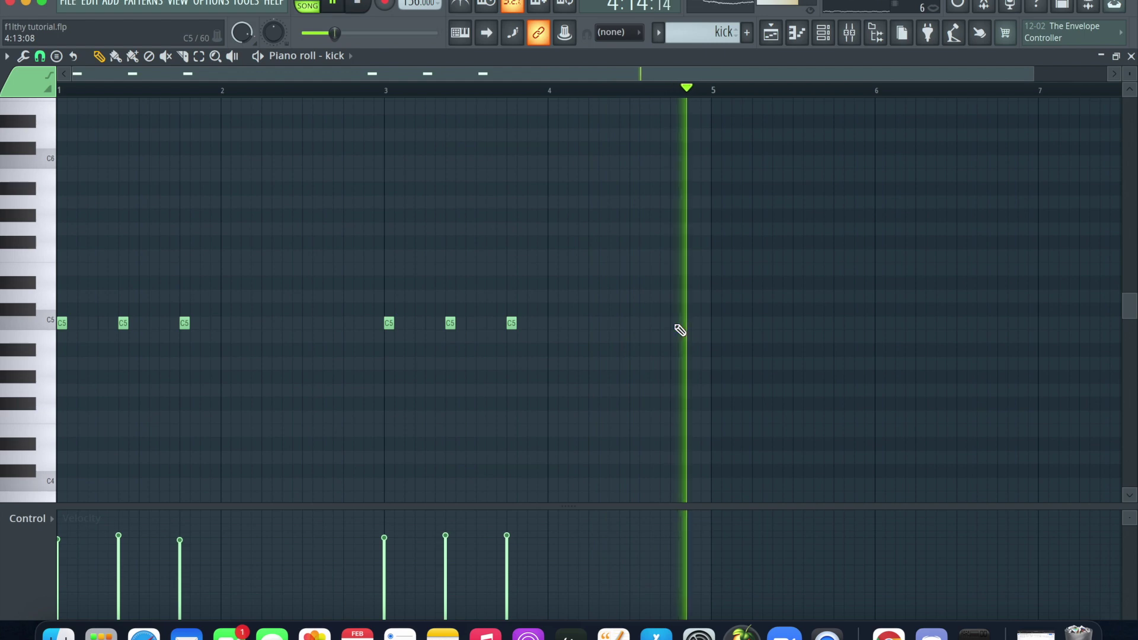
# - Add three C5 kick hits in each of bars 5 and 7 and a single C5 hit in the middle of bar 8
pyautogui.click(717, 325)
pyautogui.click(777, 325)
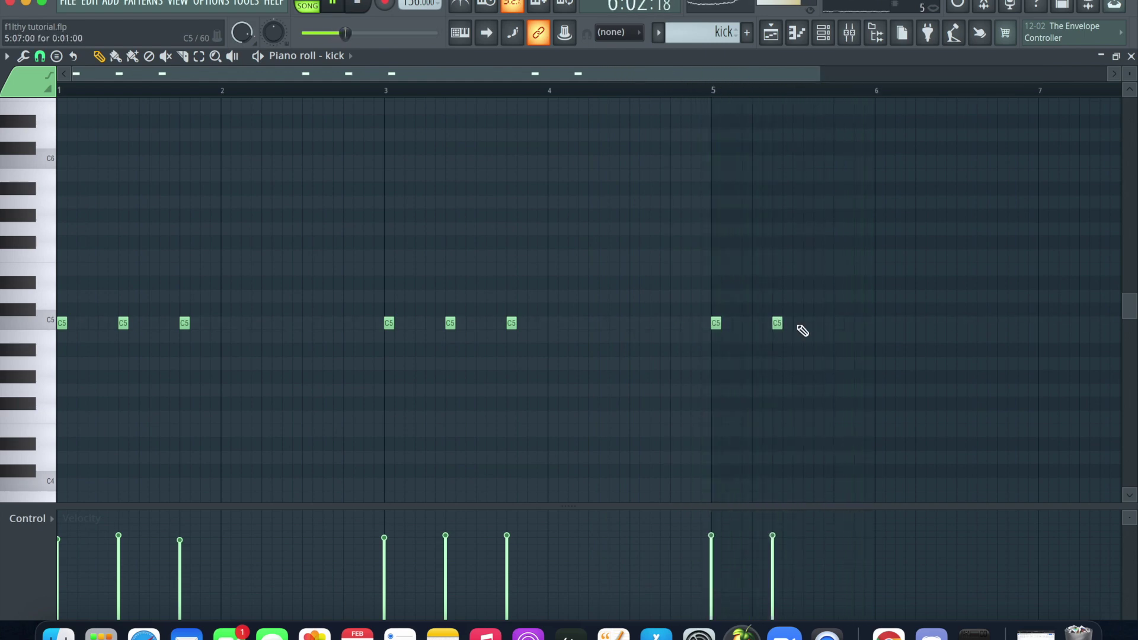
pyautogui.click(1039, 324)
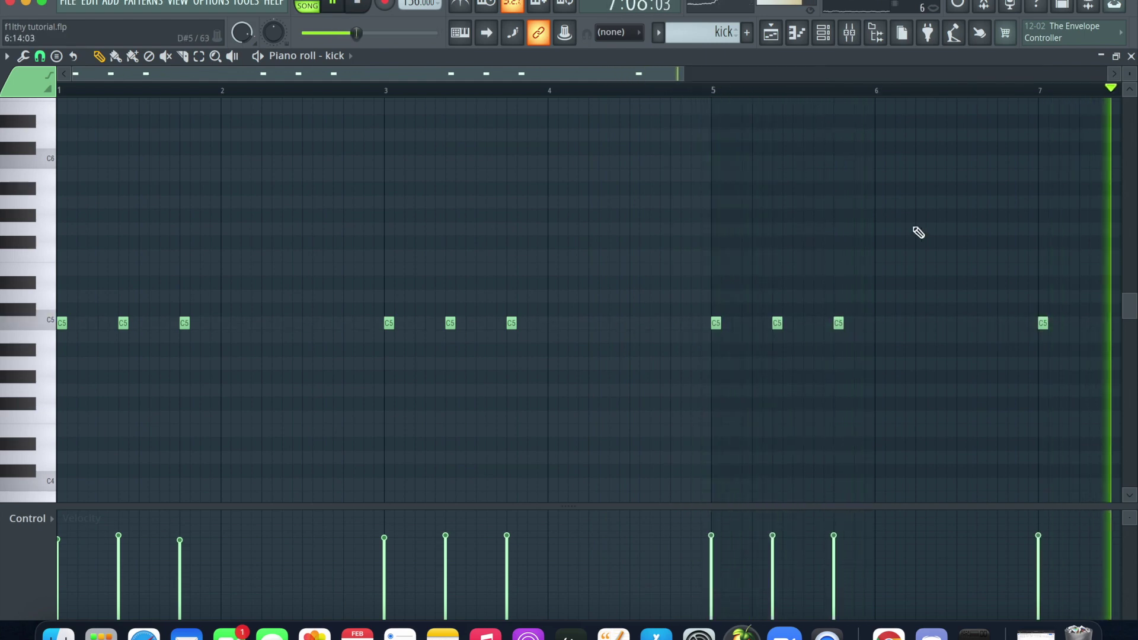
pyautogui.moveTo(637, 80); pyautogui.dragTo(847, 118)
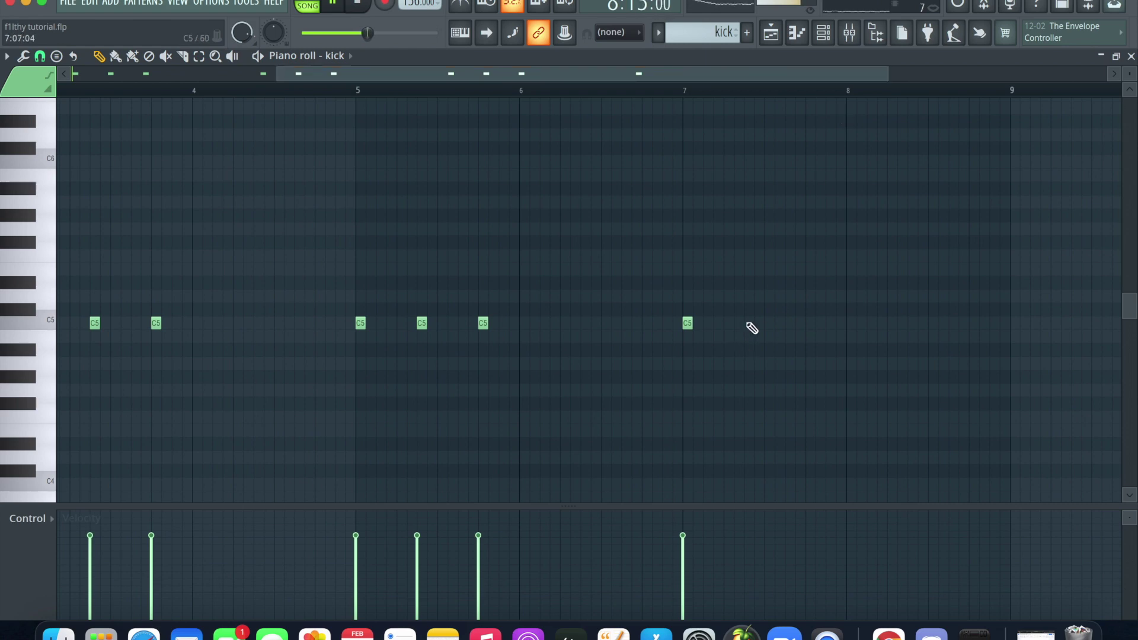
pyautogui.moveTo(781, 76); pyautogui.dragTo(874, 82)
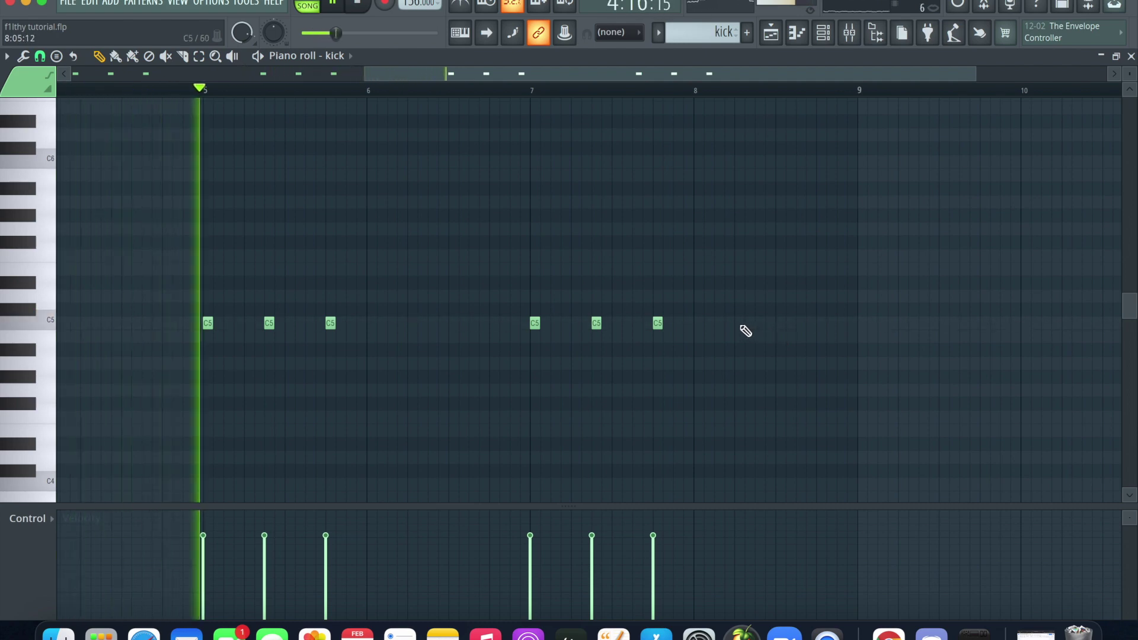
pyautogui.click(778, 323)
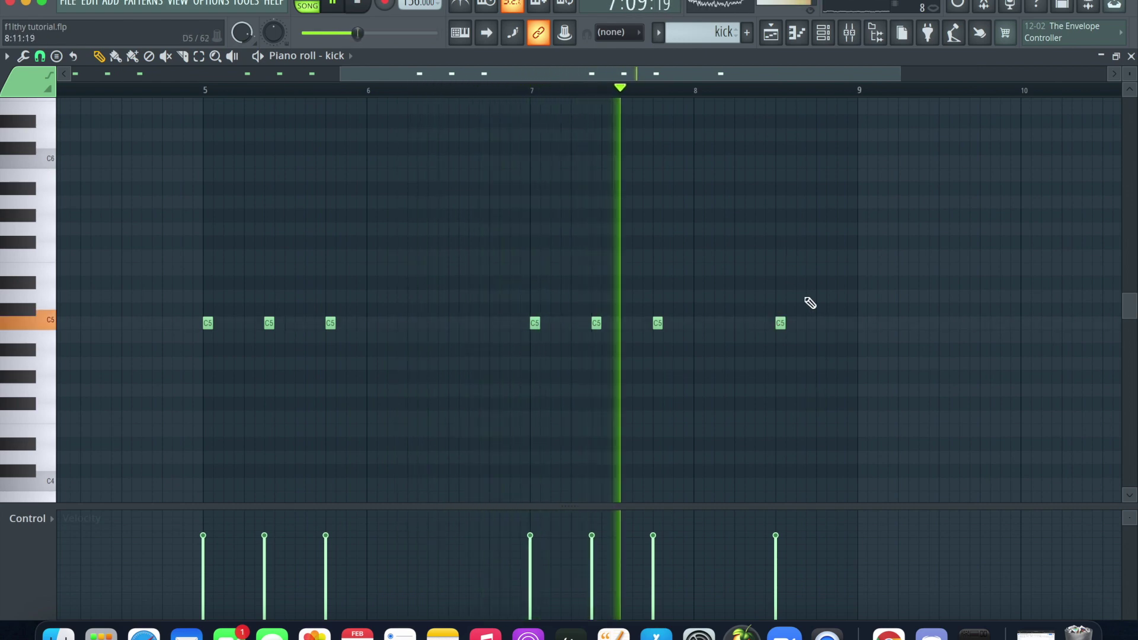
pyautogui.click(800, 325)
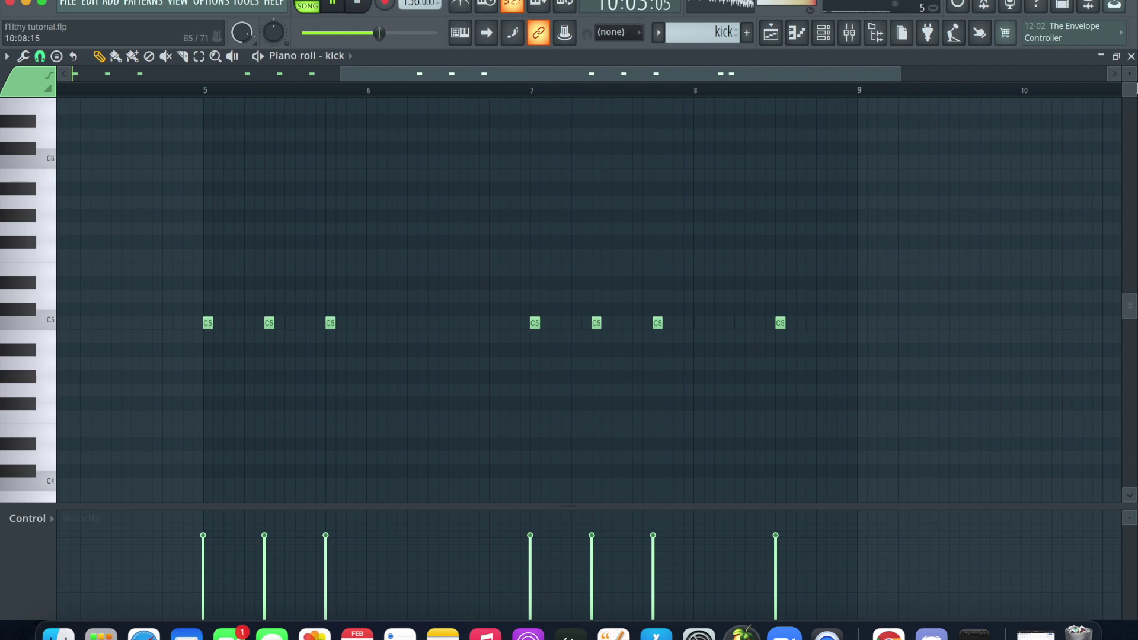
# - Close the piano roll and place a second kick clip at bar 9 of Track 5
pyautogui.click(1131, 57)
pyautogui.scroll(-2, 714, 305)
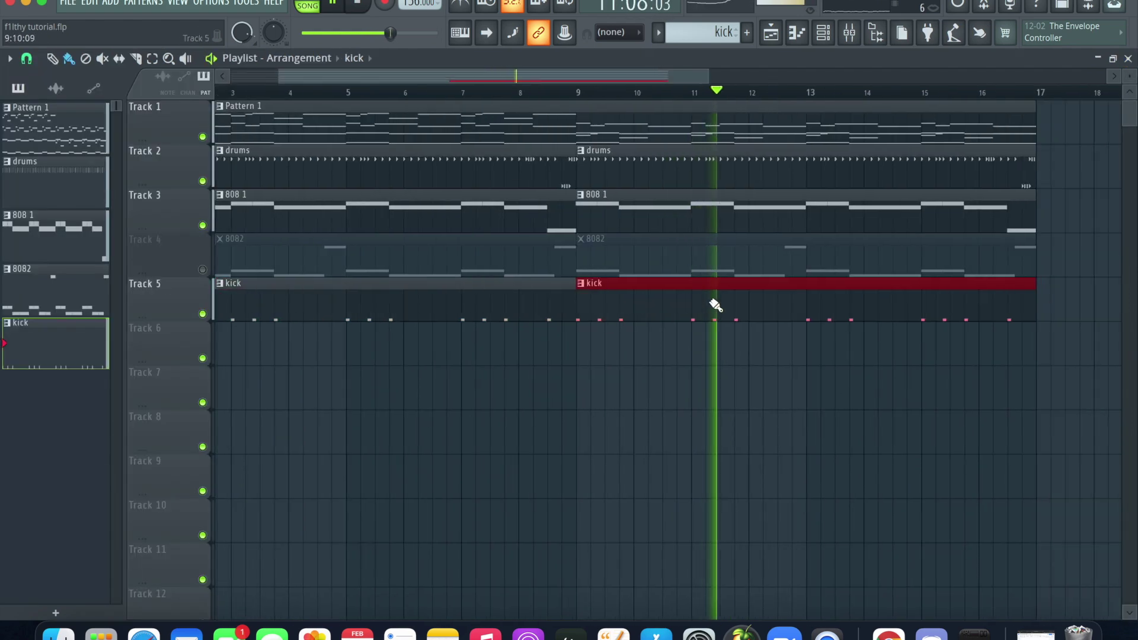
pyautogui.moveTo(647, 74); pyautogui.dragTo(836, 75)
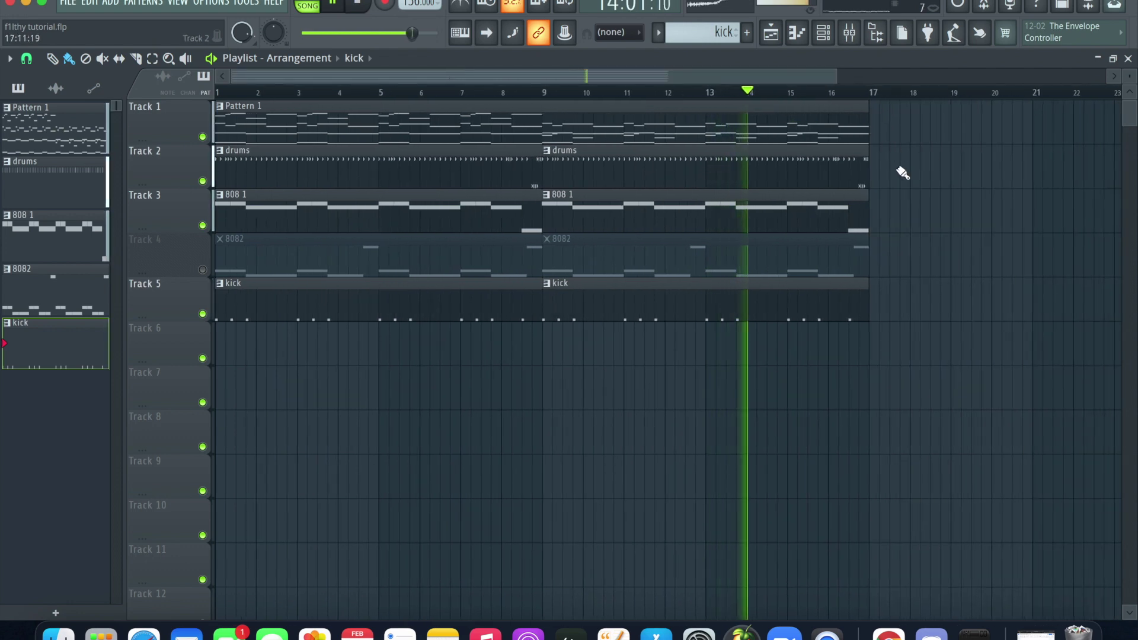
# - Create another new pattern named kick for the alternative bassline
pyautogui.click(112, 2)
pyautogui.press('F4')
pyautogui.write('Rifk')
pyautogui.press('Return')
# - Mute Tracks 5 and 3 and unmute Track 4 so the 8082 bassline plays
pyautogui.click(203, 313)
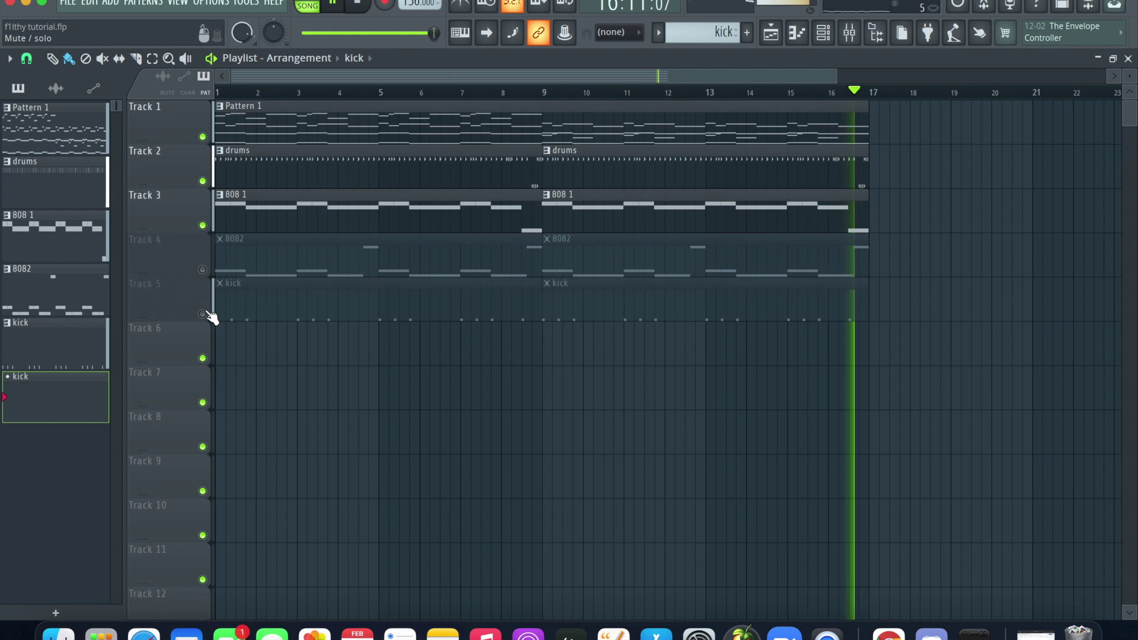
pyautogui.click(202, 225)
pyautogui.click(202, 270)
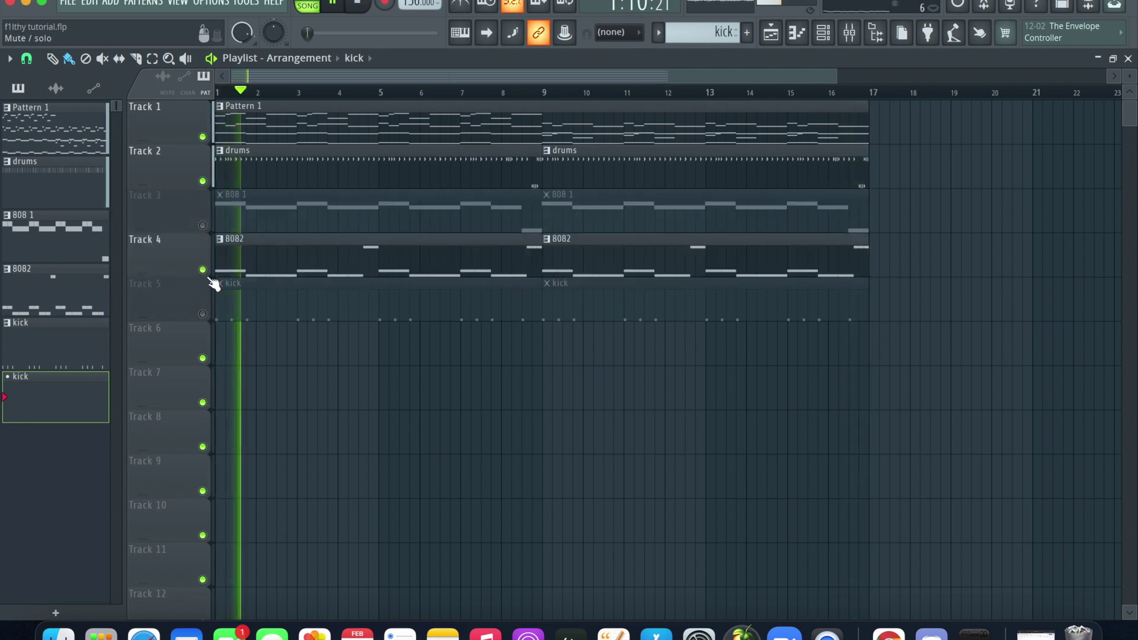
# - Place the new kick pattern at bars 1 and 9 of Track 6
pyautogui.click(253, 354)
pyautogui.moveTo(273, 354); pyautogui.dragTo(241, 354)
pyautogui.click(546, 350)
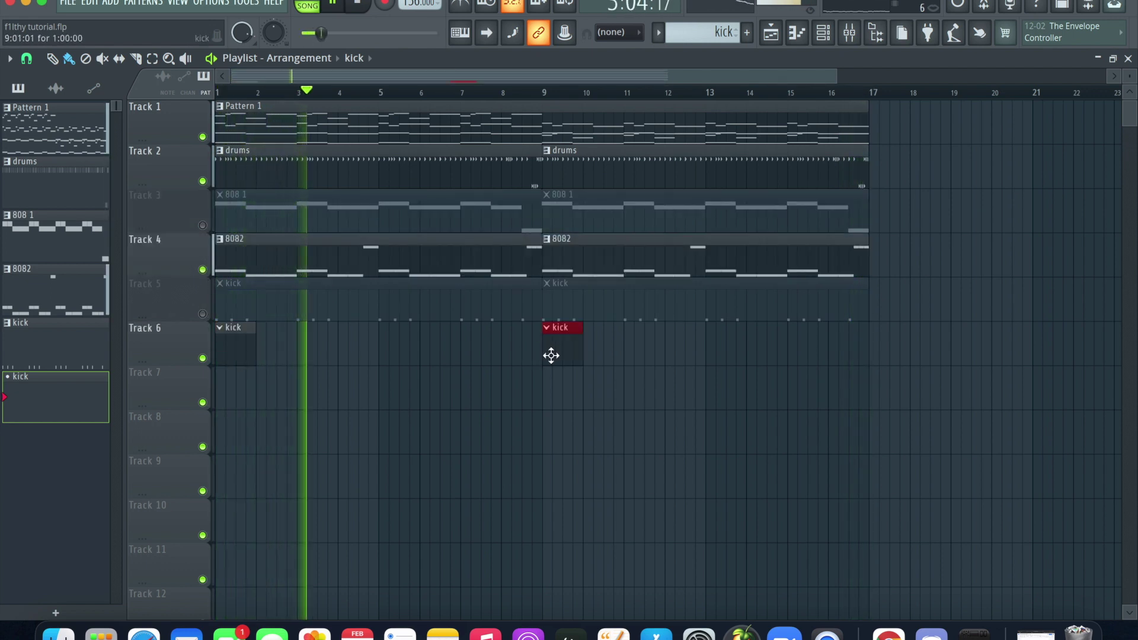
# - Write short C5 kick hits across bars 1 to 6 of the new pattern, following the 8082 bassline's rhythm
pyautogui.click(798, 32)
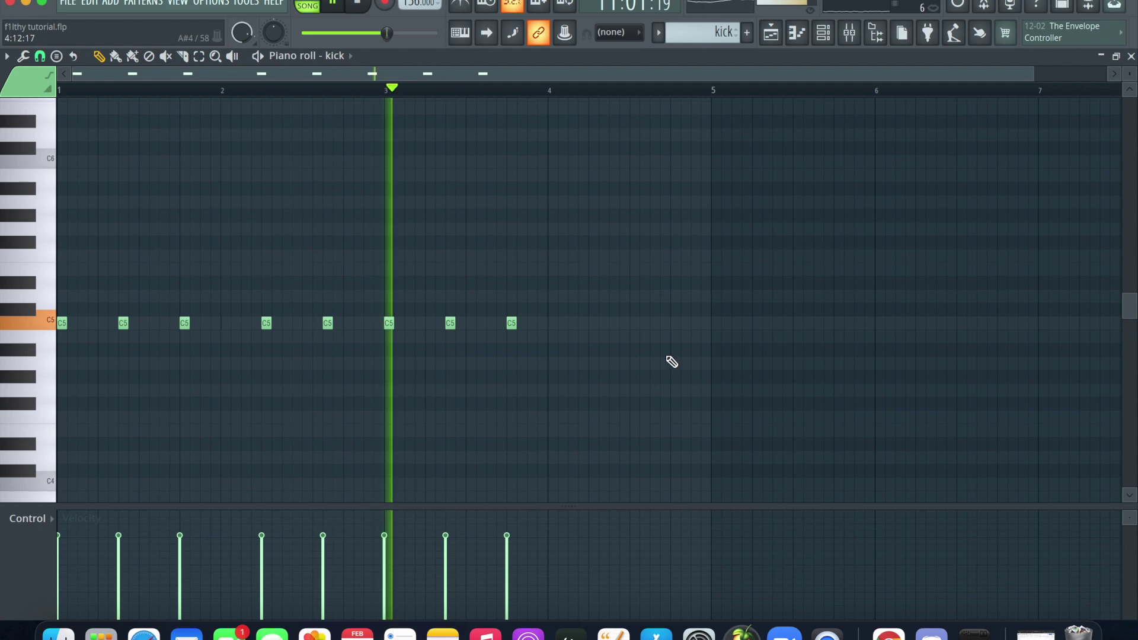
pyautogui.click(594, 322)
pyautogui.click(654, 324)
pyautogui.click(716, 323)
pyautogui.click(777, 323)
pyautogui.click(838, 323)
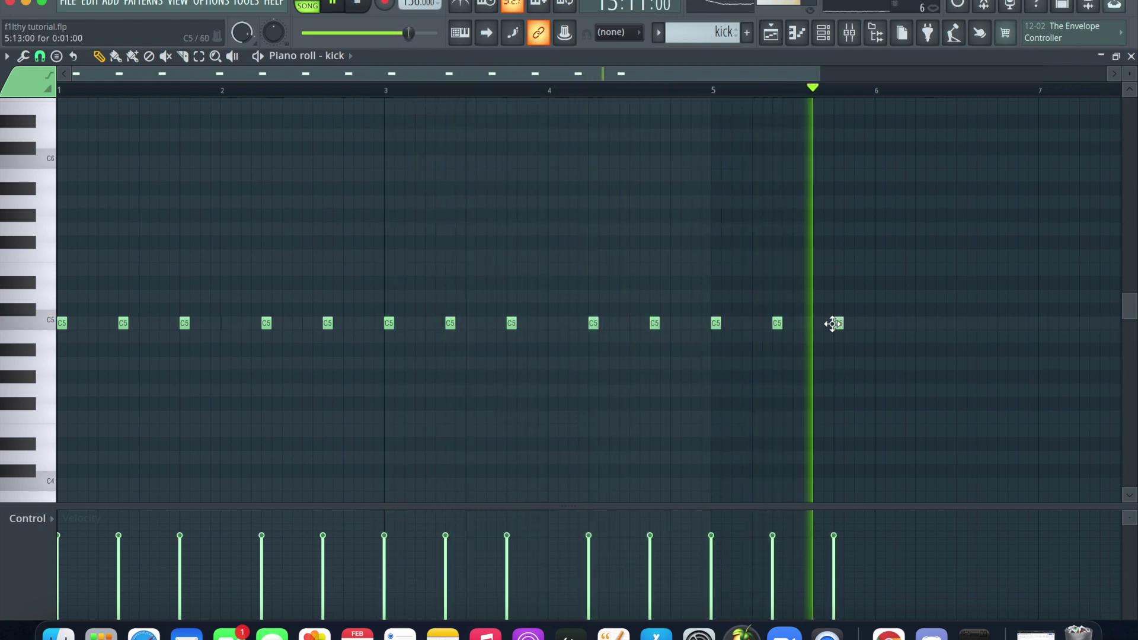
pyautogui.click(917, 325)
# - Continue the C5 kick hits with three in bar 7 and one early in bar 8
pyautogui.moveTo(709, 80); pyautogui.dragTo(888, 105)
pyautogui.click(782, 325)
pyautogui.click(830, 324)
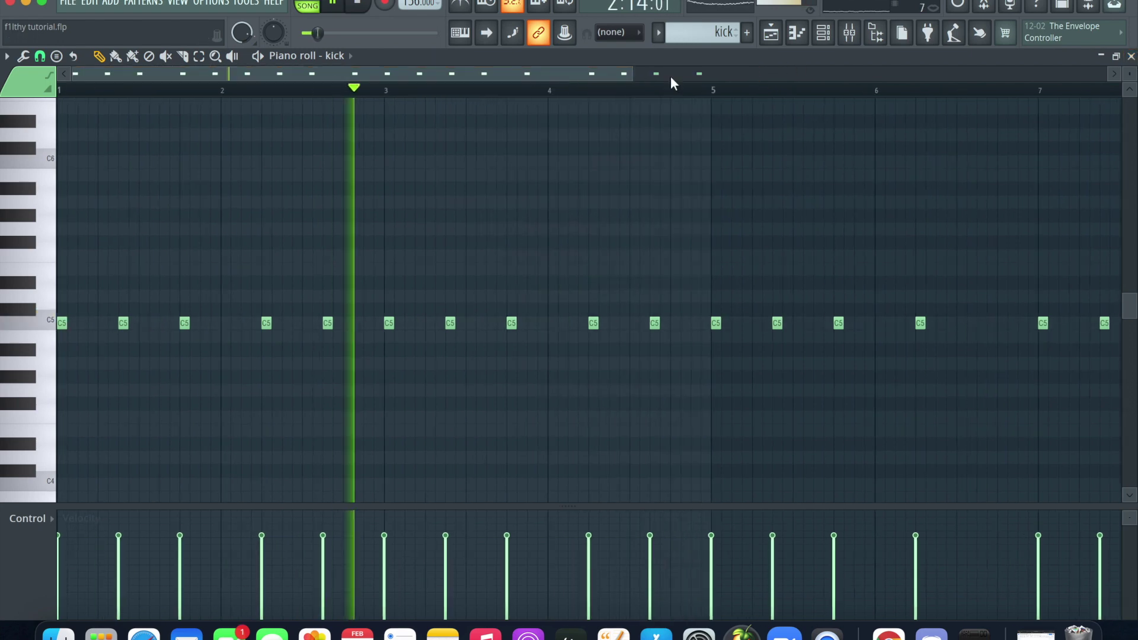
pyautogui.moveTo(633, 74); pyautogui.dragTo(863, 100)
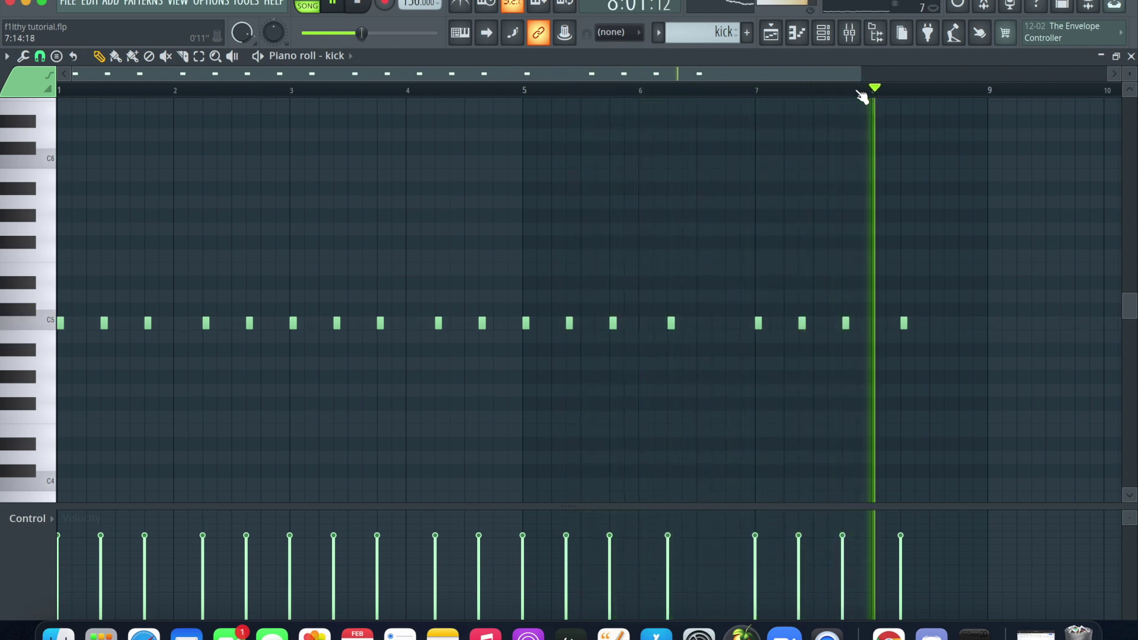
# - Stop playback, return to the playlist and open the name of the Track 6 kick pattern for editing
pyautogui.press('space')
pyautogui.press('F5')
pyautogui.rightClick(546, 330)
pyautogui.press('F2')
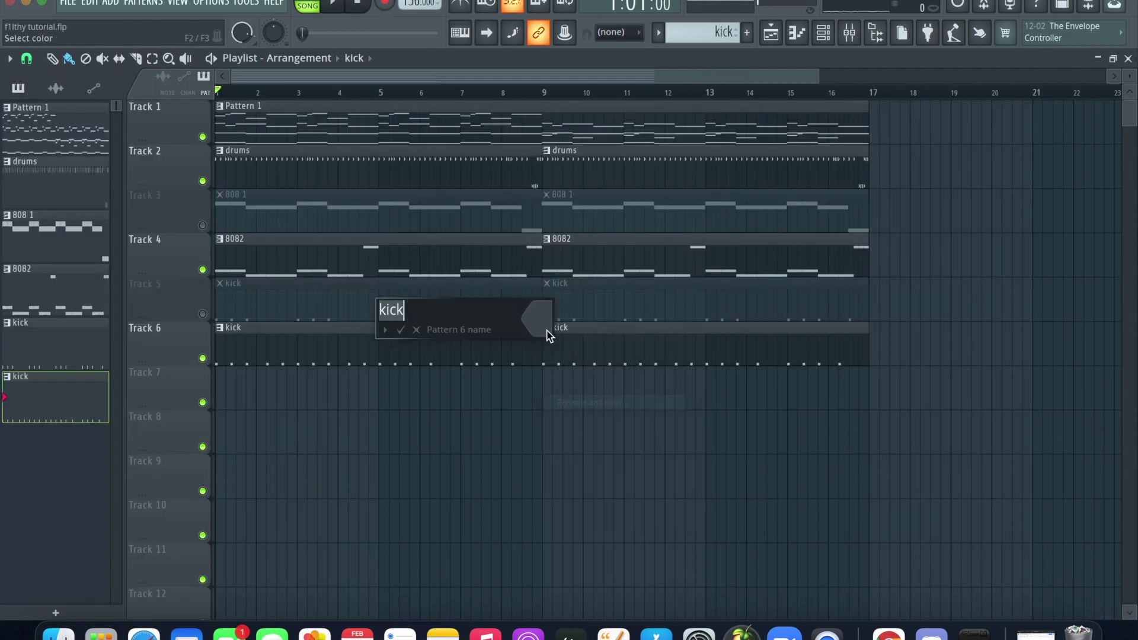
pyautogui.press('Return')
# - Open the mixer, play the beat and examine the Fruity Compressor settings on Insert 6
pyautogui.press('F9')
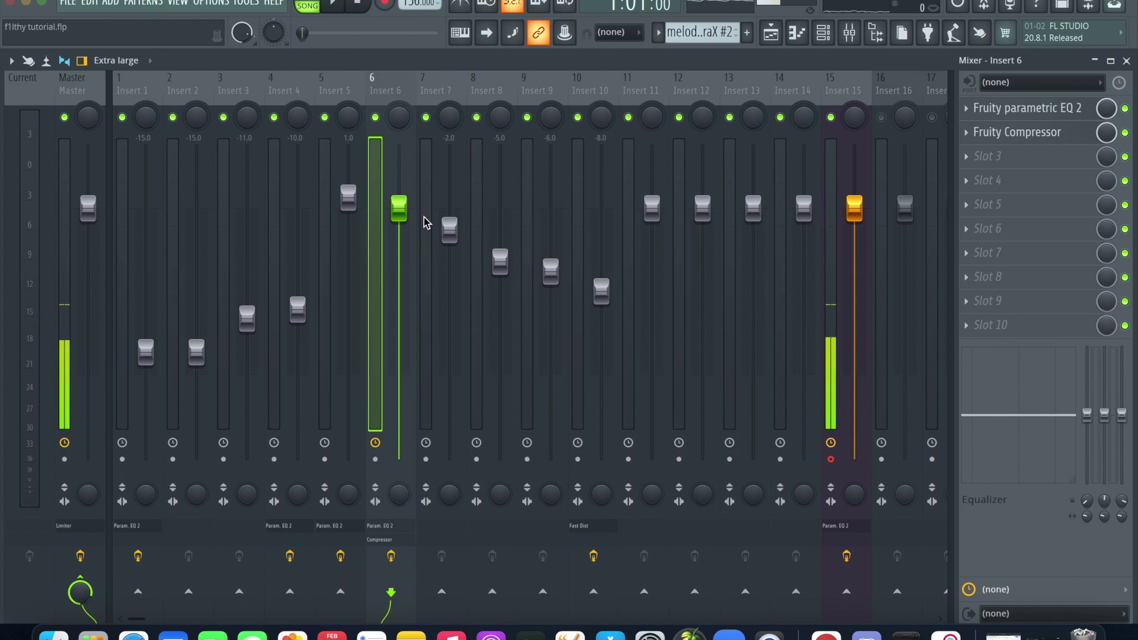
pyautogui.press('space')
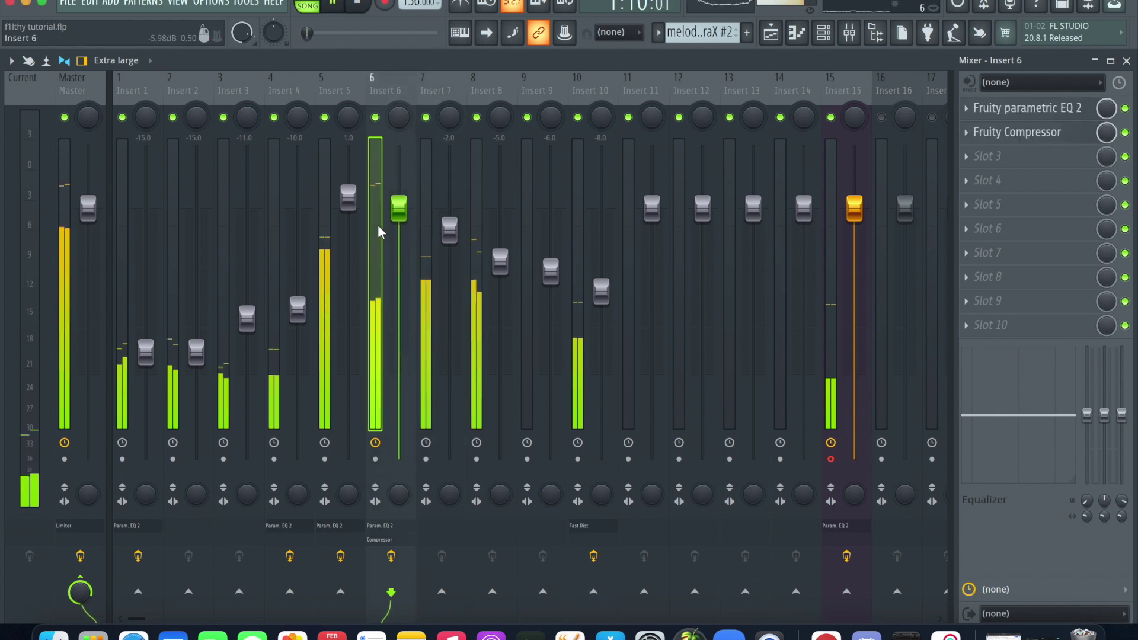
pyautogui.press('space')
pyautogui.click(1018, 131)
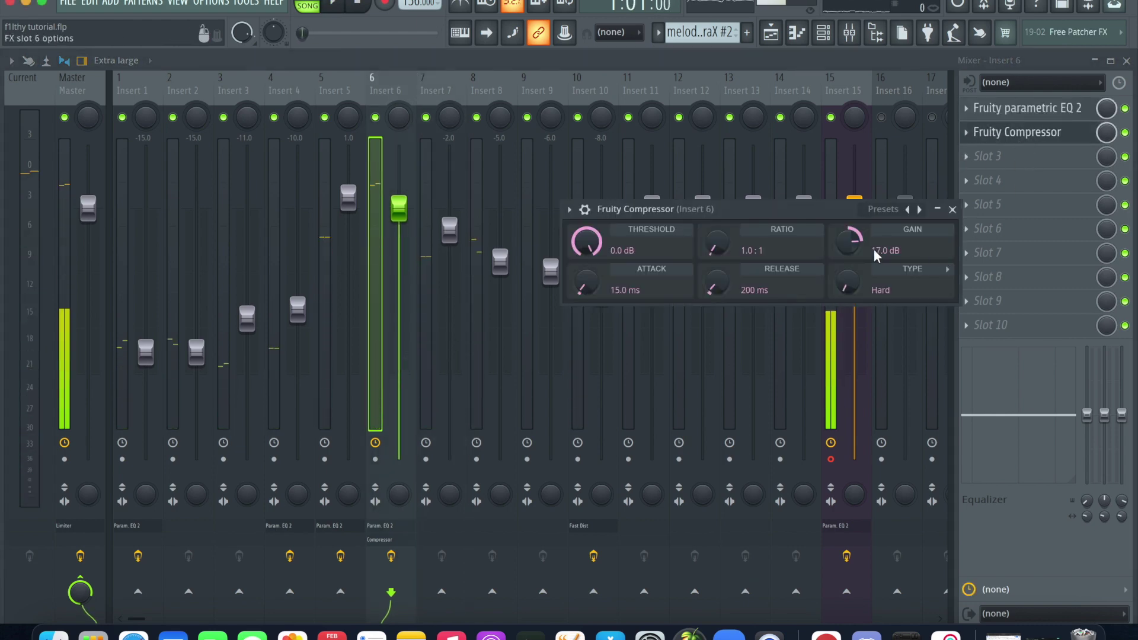
pyautogui.click(953, 211)
pyautogui.press('space')
pyautogui.press('space')
# - Examine Fruity Fast Dist on Insert 10, play the mix briefly and select Insert 8 to check its effects
pyautogui.click(585, 301)
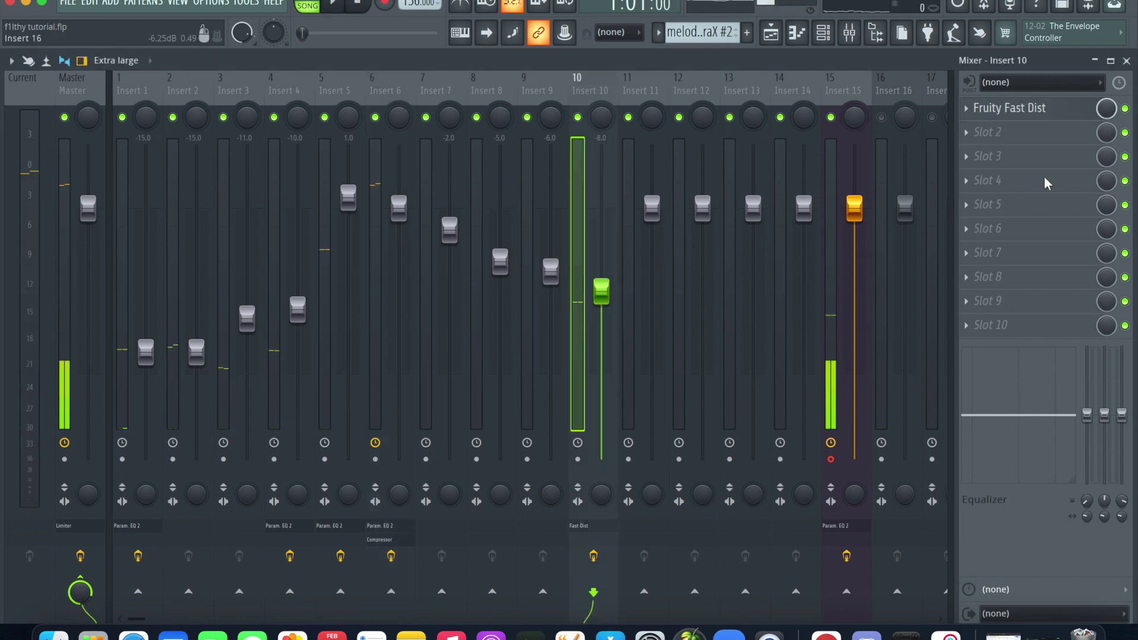
pyautogui.click(1035, 110)
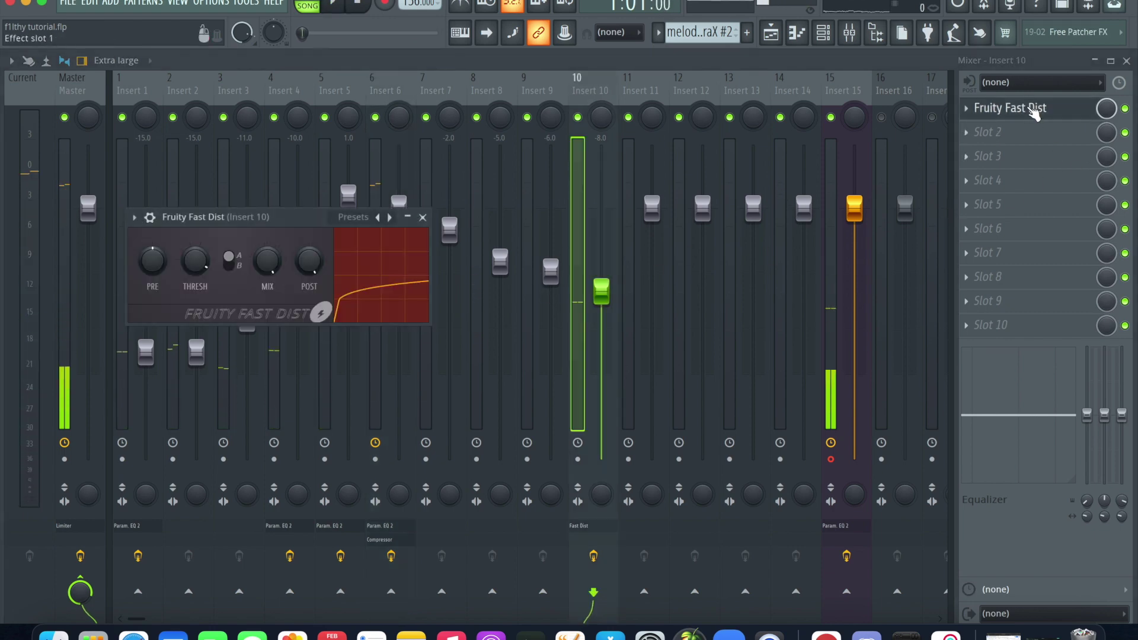
pyautogui.click(424, 217)
pyautogui.press('space')
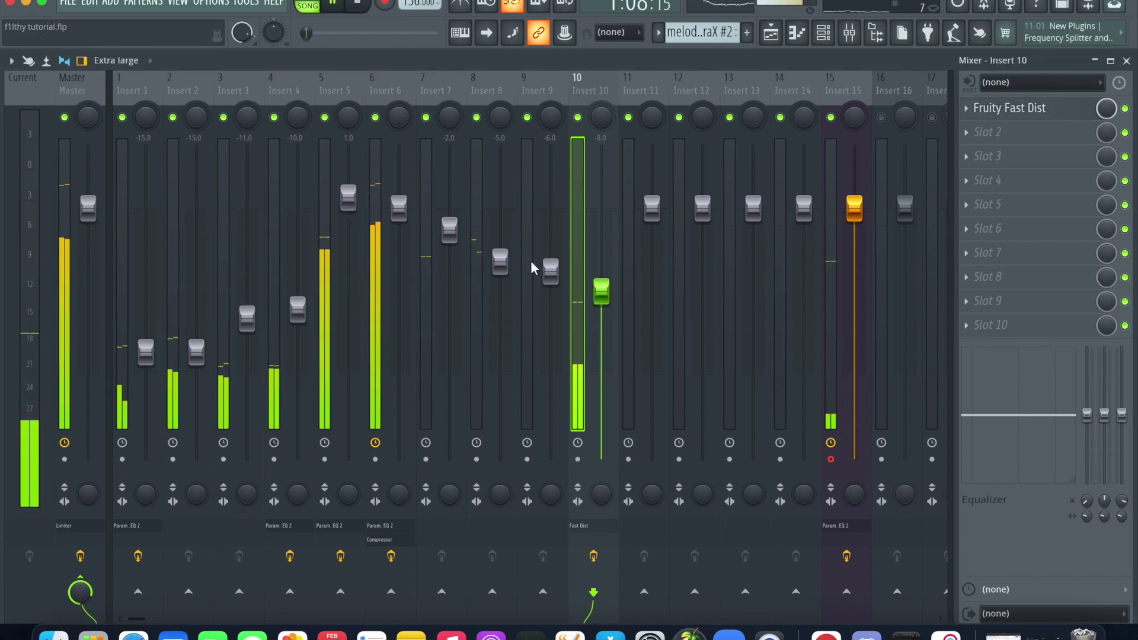
pyautogui.press('space')
pyautogui.click(482, 282)
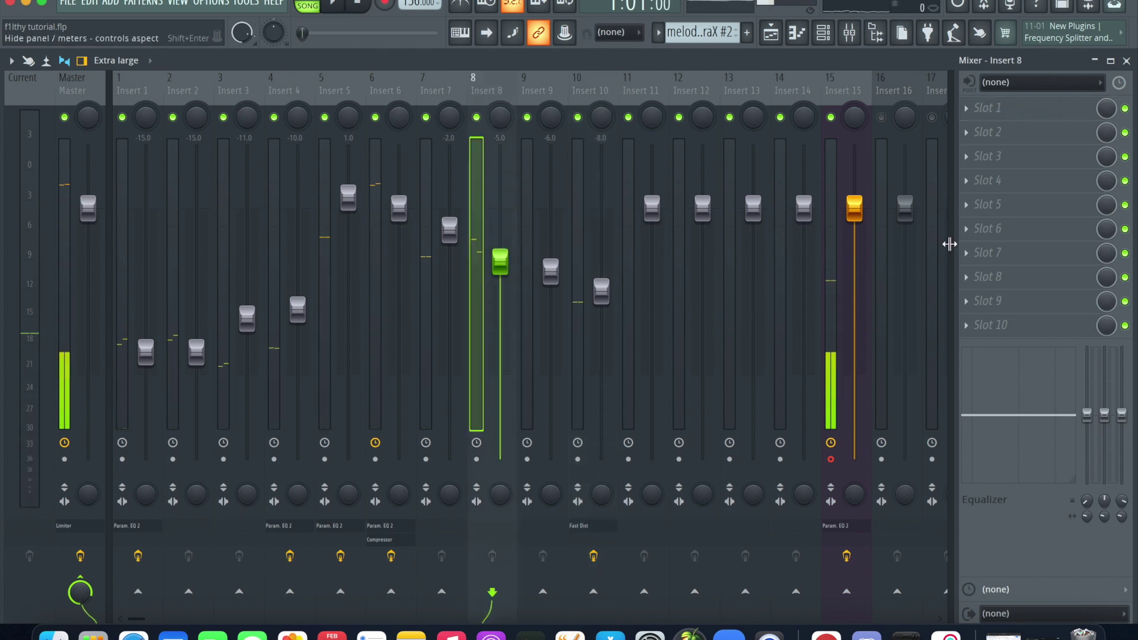
# - Add Fruity Fast Dist to the first effect slot of Insert 8 and adjust its threshold while the beat plays
pyautogui.click(1008, 108)
pyautogui.click(753, 248)
pyautogui.press('space')
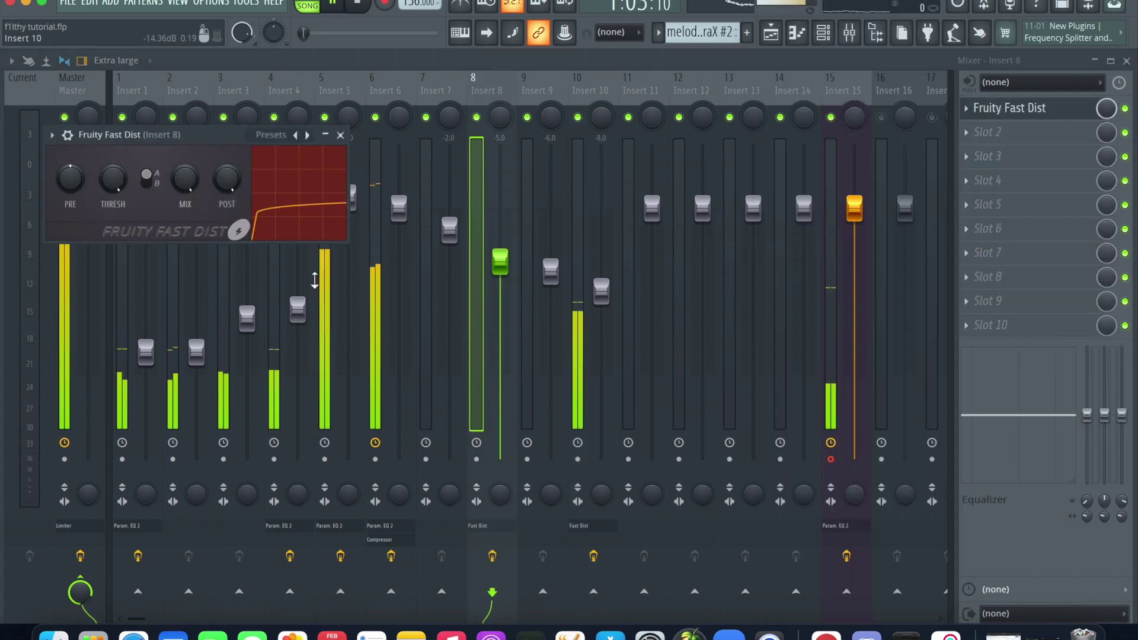
pyautogui.moveTo(132, 207); pyautogui.dragTo(133, 218)
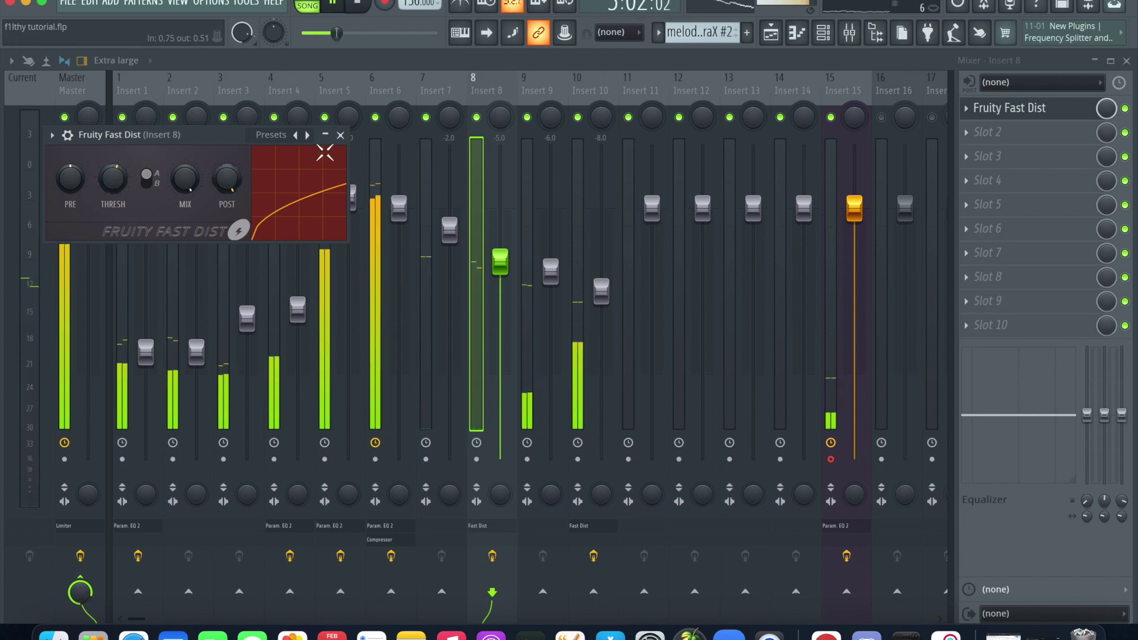
pyautogui.click(340, 135)
pyautogui.press('space')
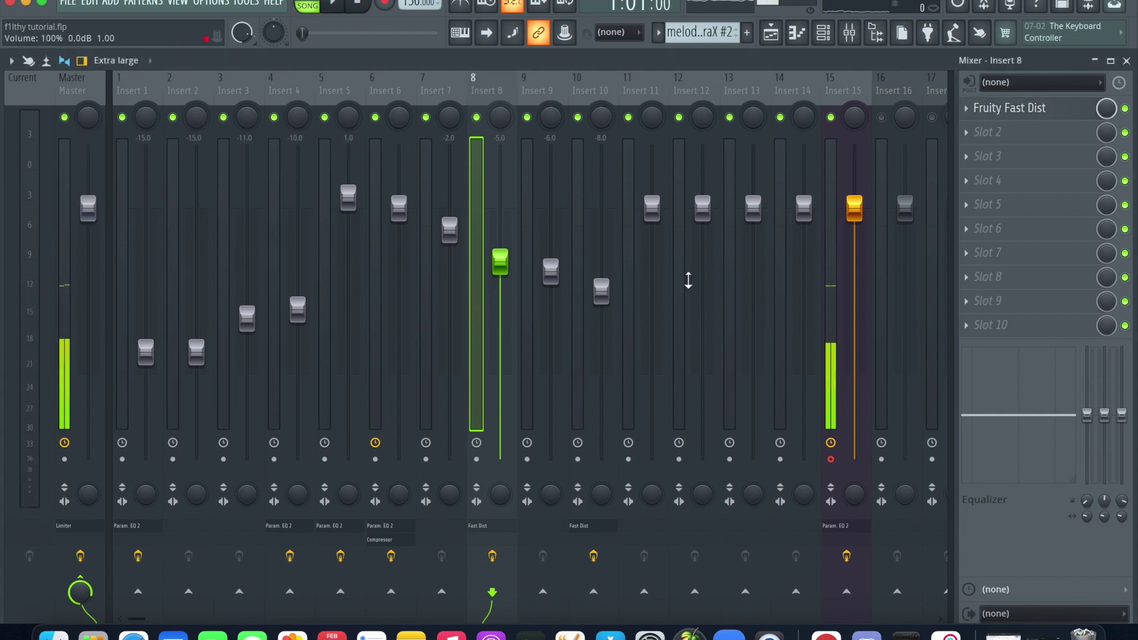
# - Return to the playlist, play the beat from bar 1 into bar 9 and open the mixer
pyautogui.press('F5')
pyautogui.press('space')
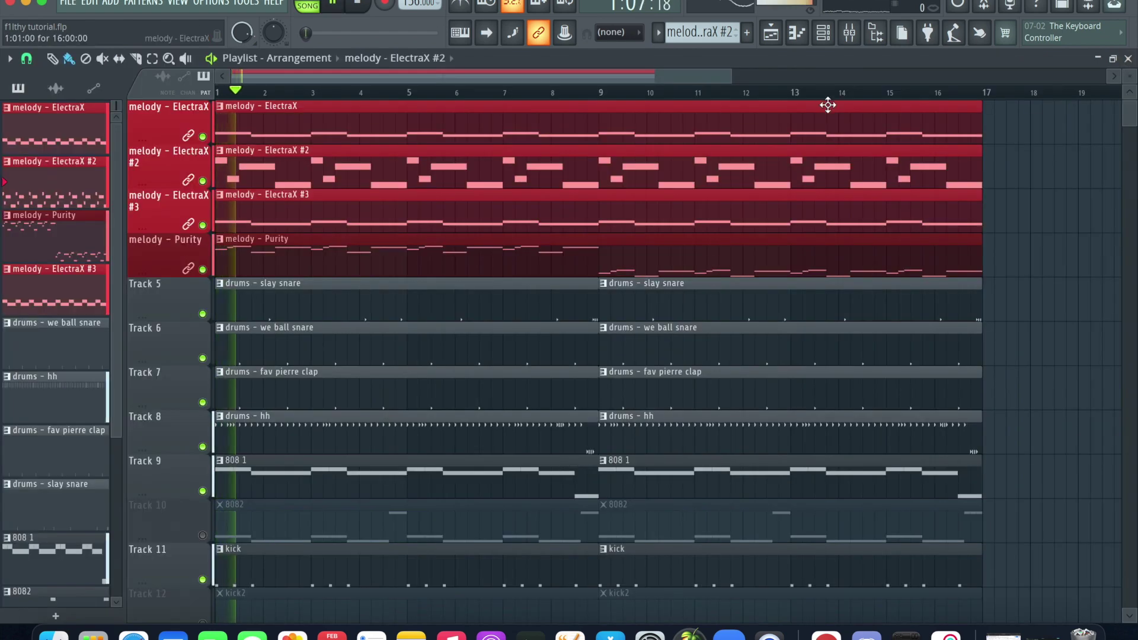
pyautogui.scroll(-1, 1024, 283)
pyautogui.scroll(-2, 1025, 284)
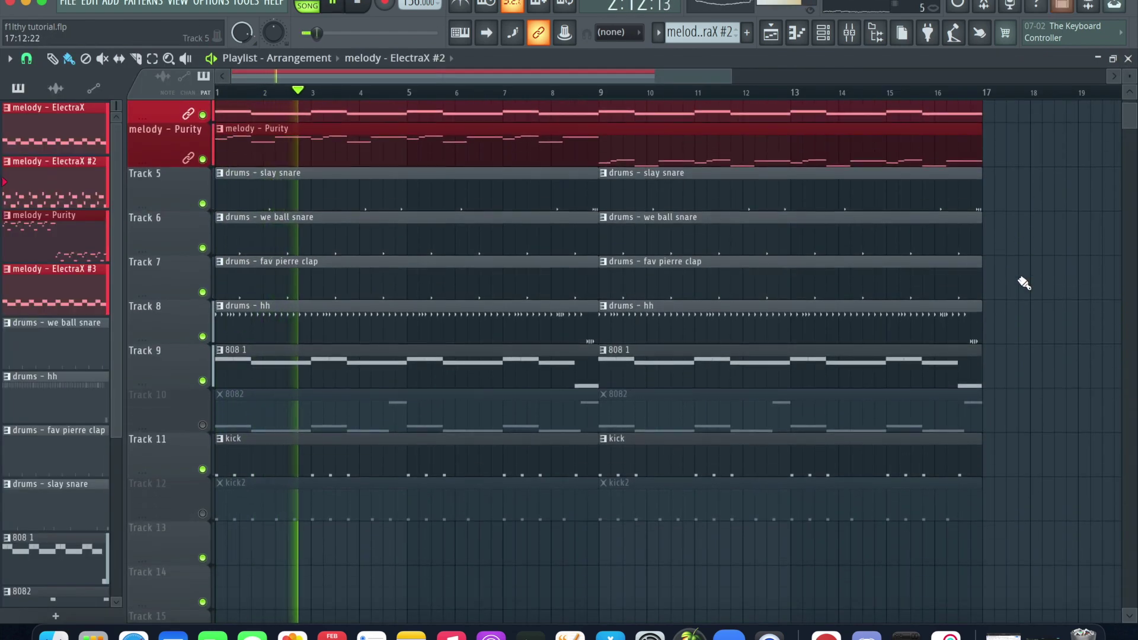
pyautogui.scroll(1, 1024, 283)
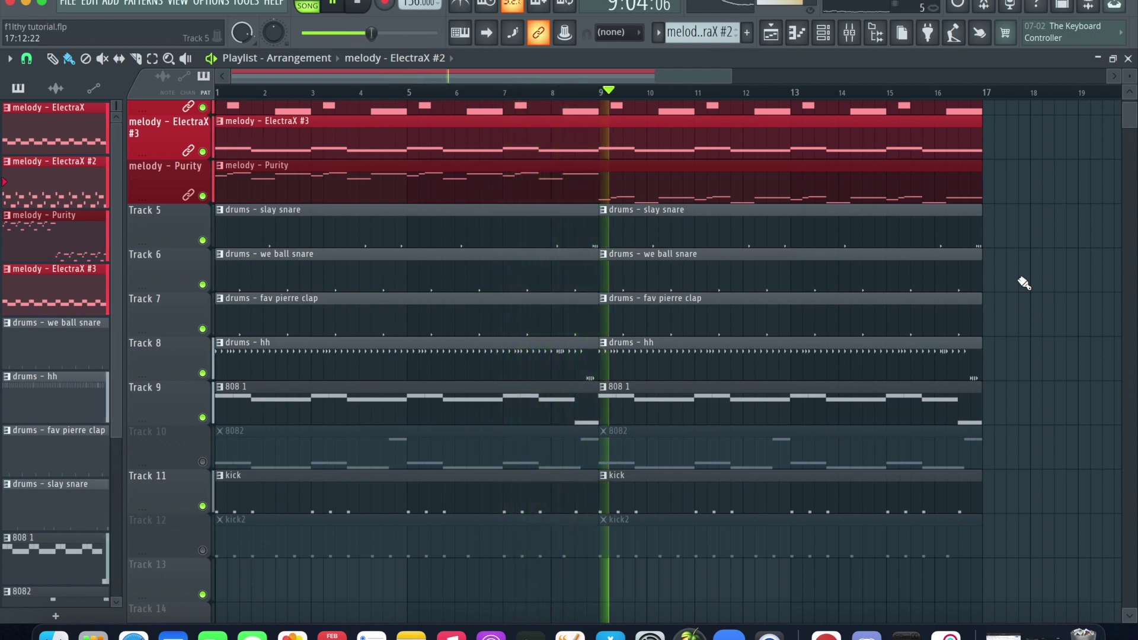
pyautogui.press('space')
pyautogui.click(850, 36)
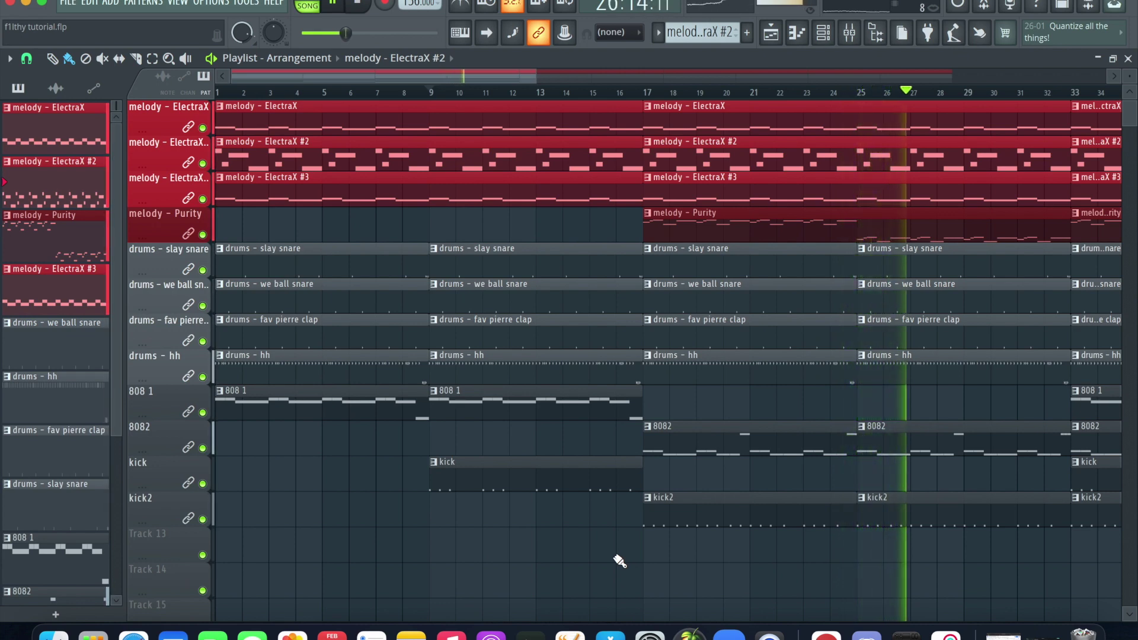
# - Delete the 8082 and kick2 clips between bars 33 and 41 in the playlist and stop playback
pyautogui.moveTo(488, 77); pyautogui.dragTo(669, 121)
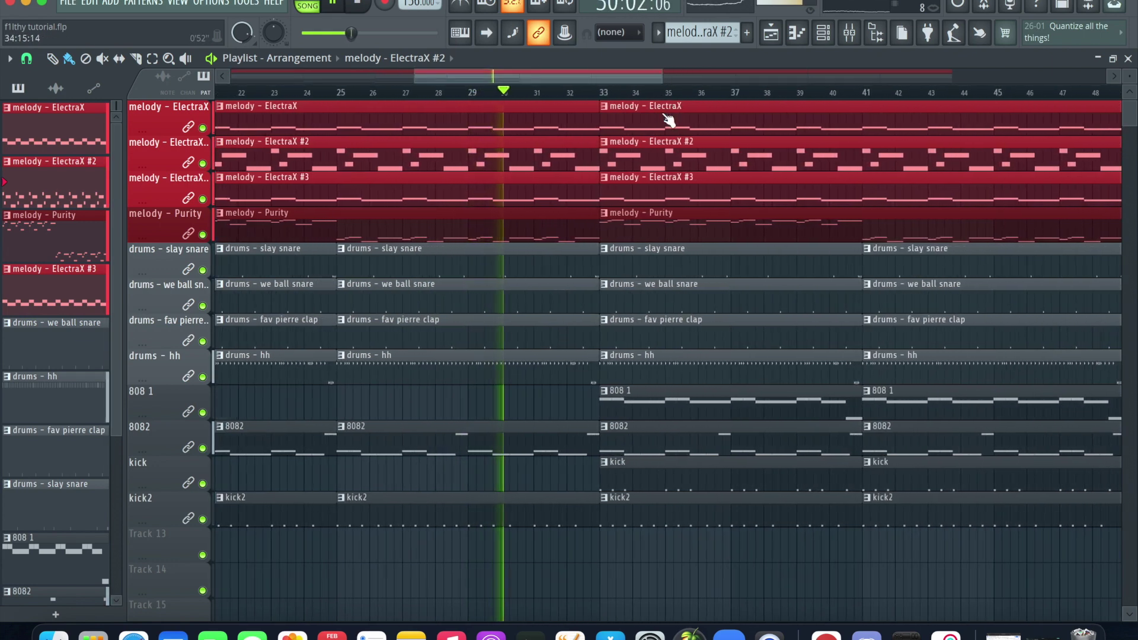
pyautogui.rightClick(674, 439)
pyautogui.rightClick(672, 508)
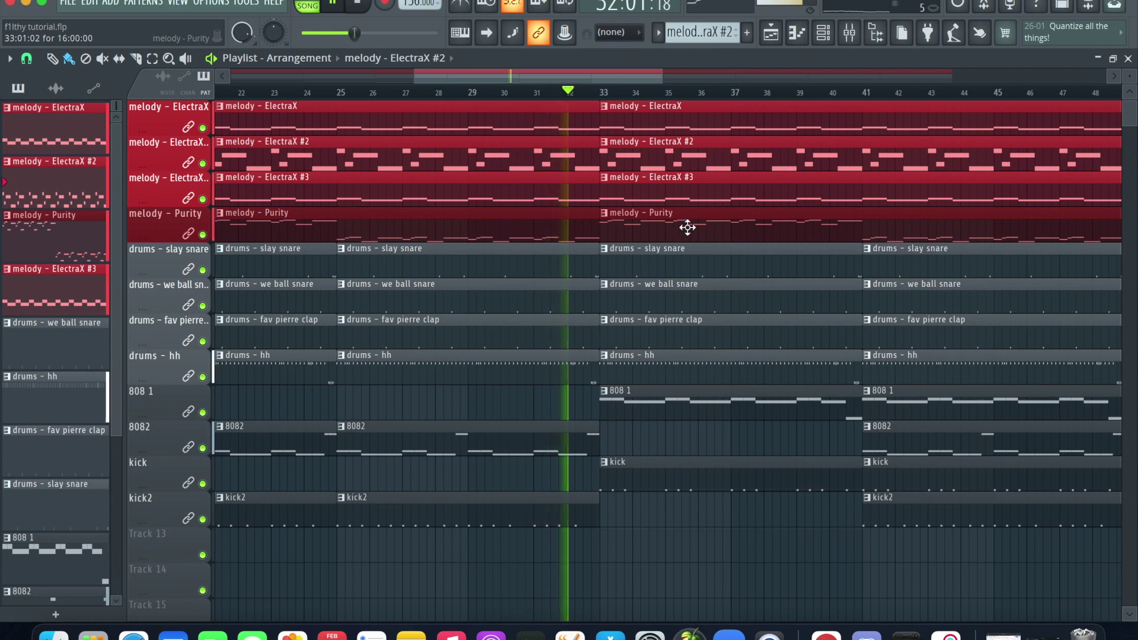
pyautogui.moveTo(632, 72); pyautogui.dragTo(665, 85)
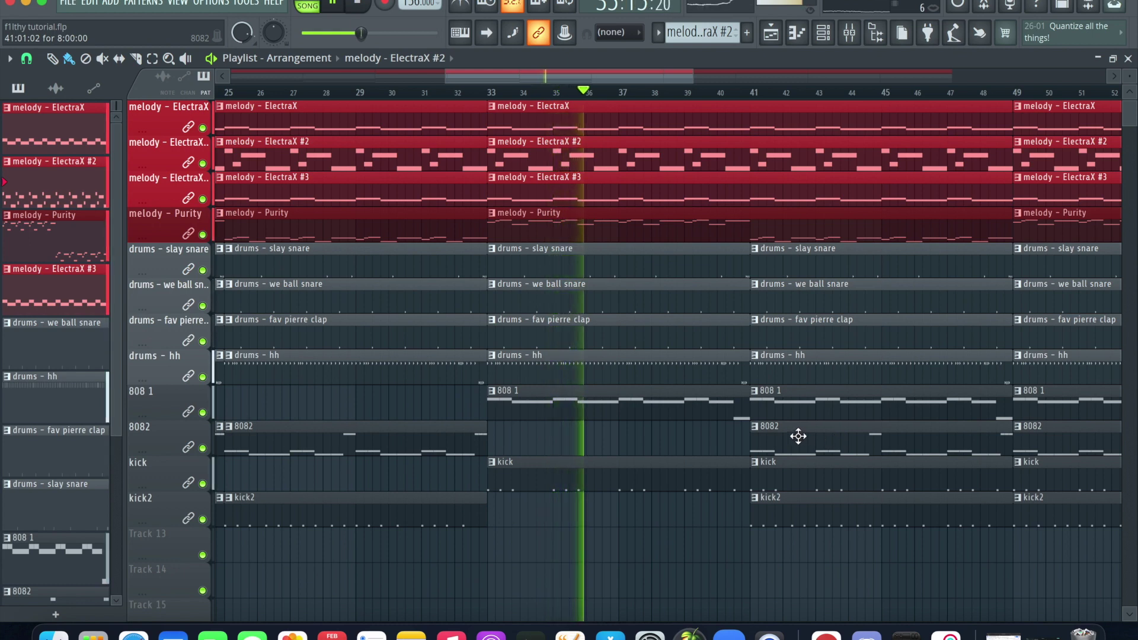
pyautogui.press('space')
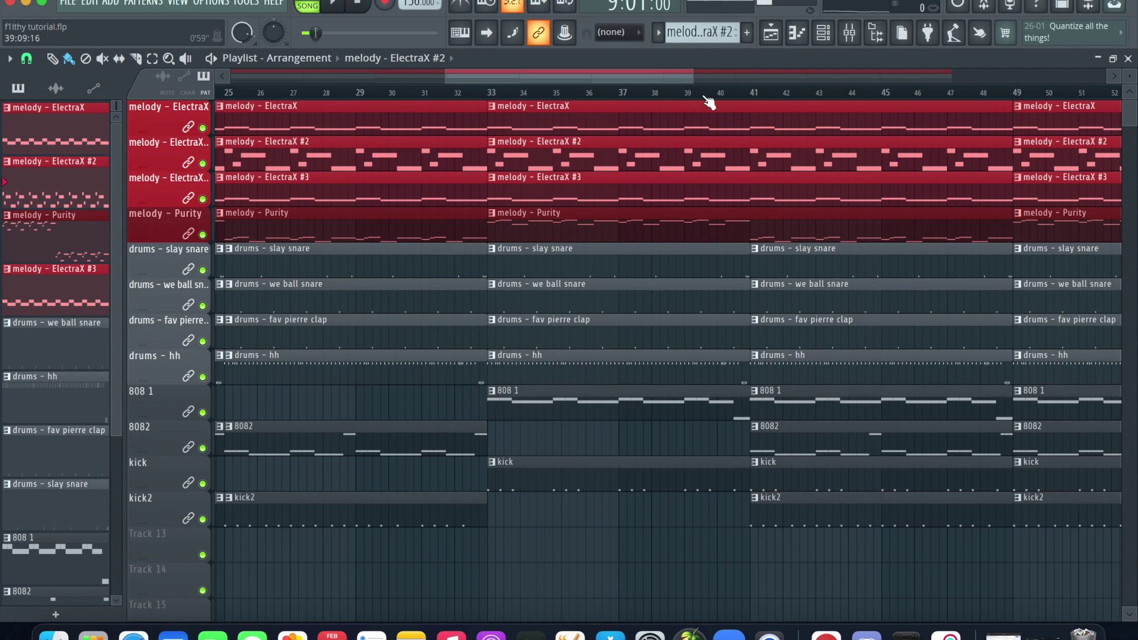
# - Open the mixer, look over the track levels and the Master effects, and close it again
pyautogui.moveTo(694, 78); pyautogui.dragTo(792, 77)
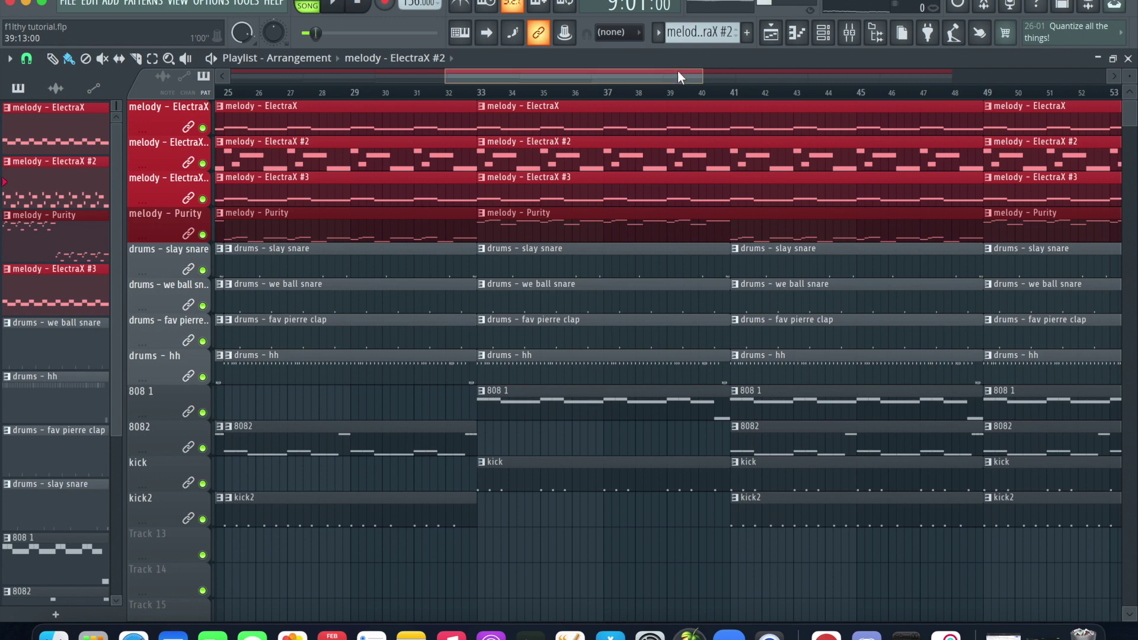
pyautogui.hscroll(-10, 344, 120)
pyautogui.press('F9')
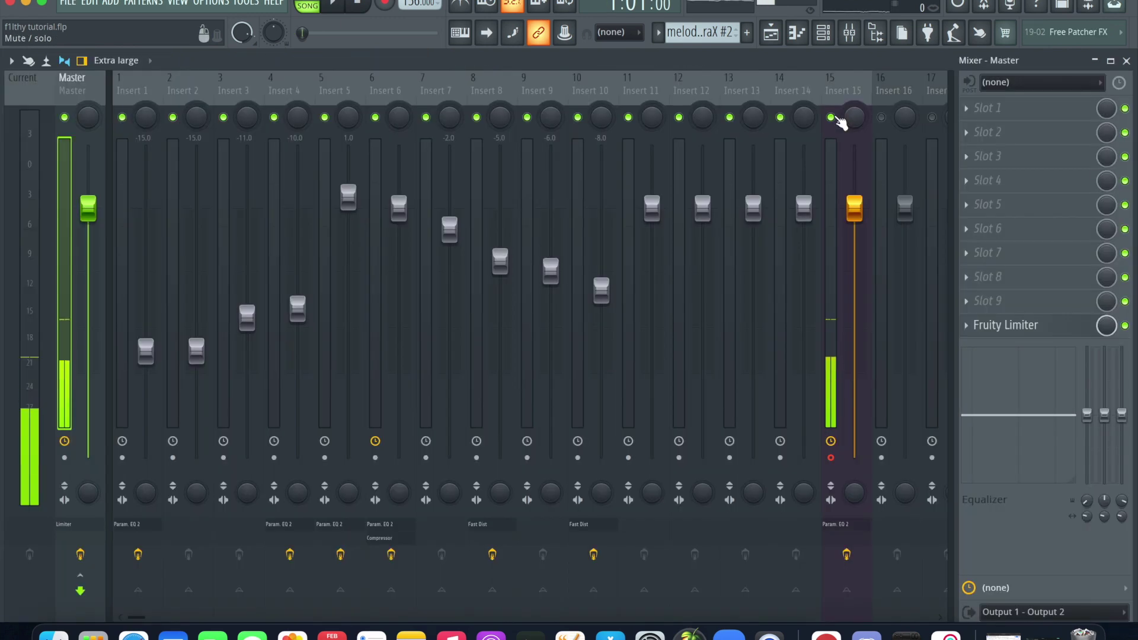
pyautogui.click(1127, 61)
# - Play the song from the start and follow the full arrangement from bar 1 to its end at bar 81
pyautogui.press('space')
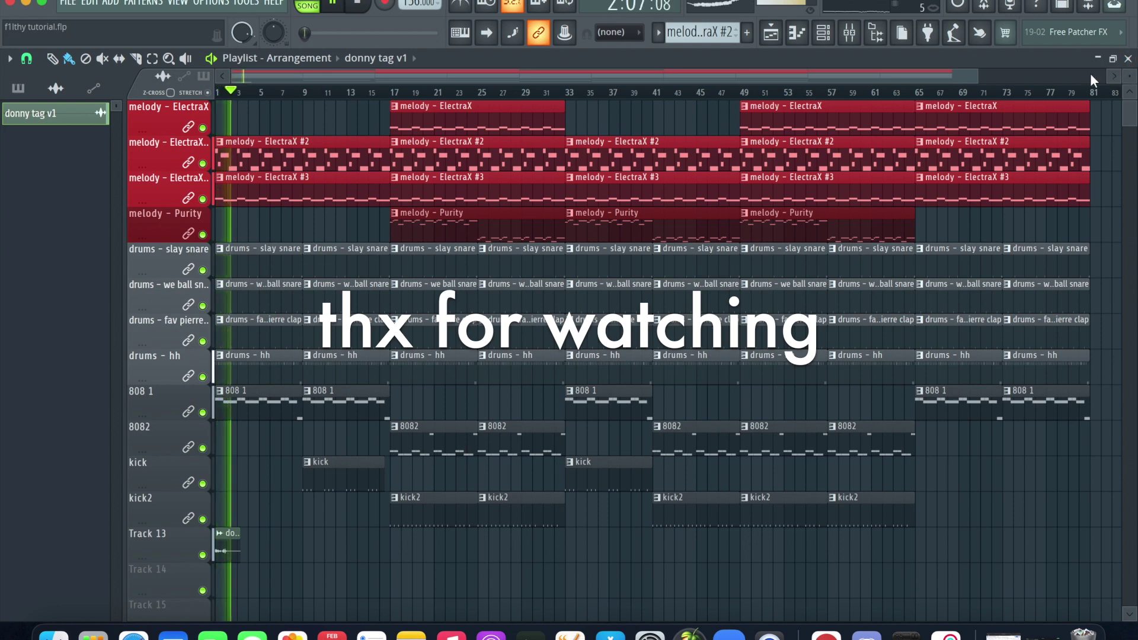
pyautogui.moveTo(987, 83); pyautogui.dragTo(960, 77)
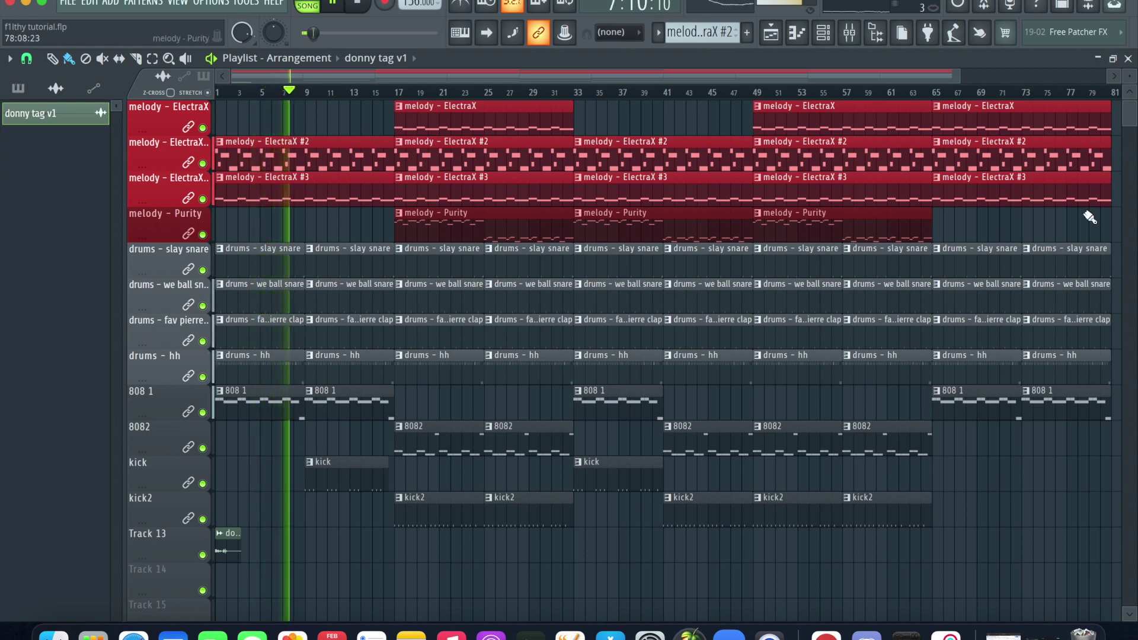
pyautogui.moveTo(958, 79); pyautogui.dragTo(426, 104)
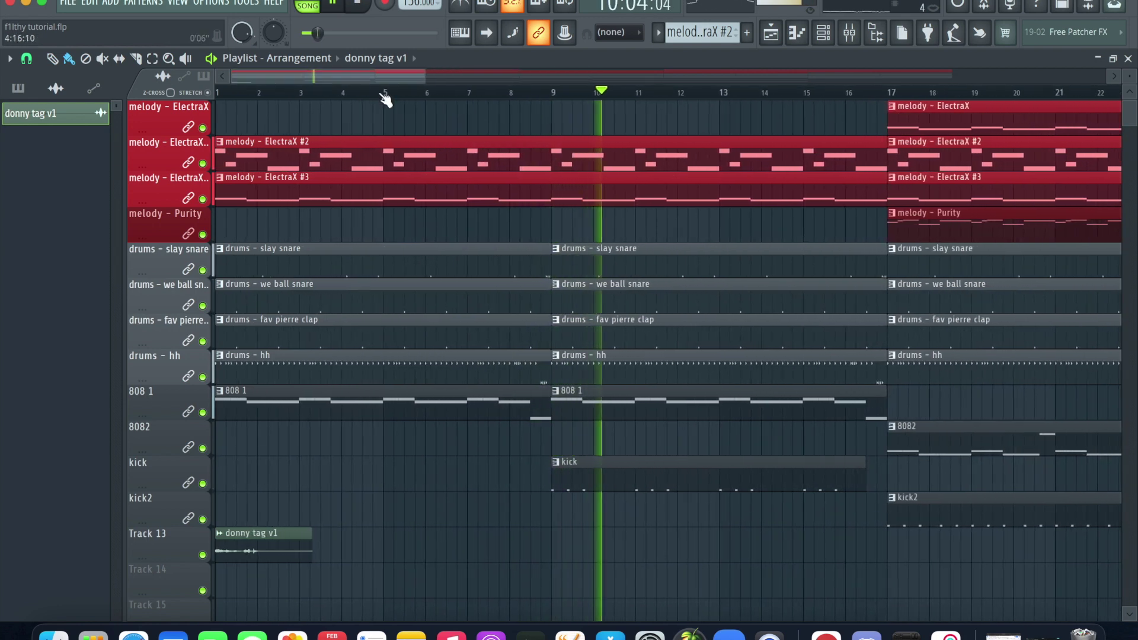
pyautogui.moveTo(378, 73); pyautogui.dragTo(446, 81)
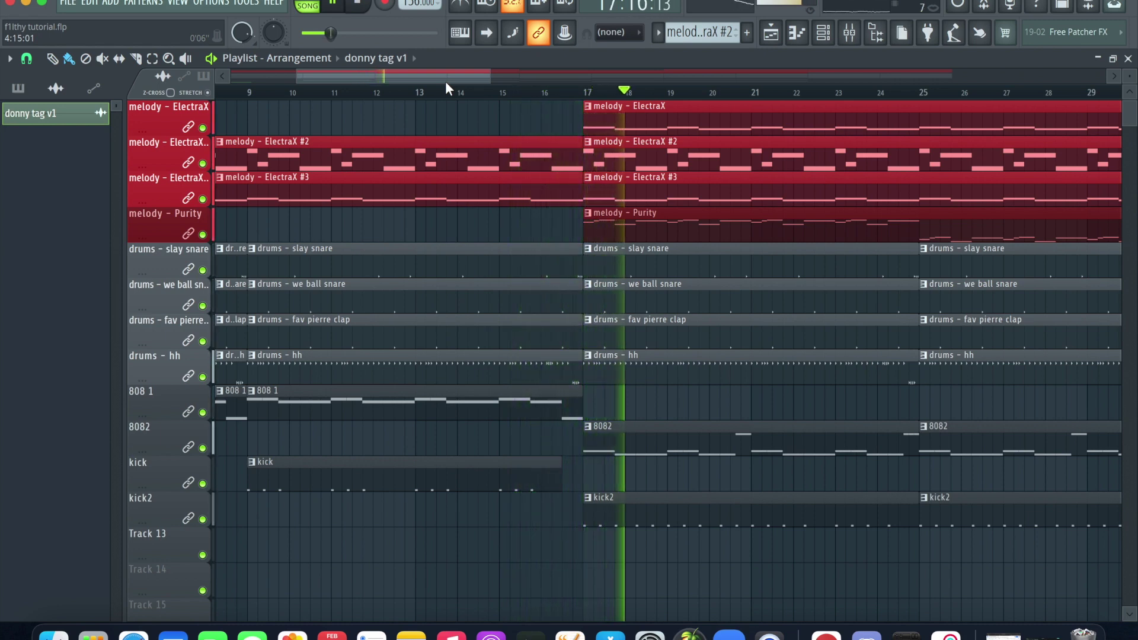
pyautogui.moveTo(445, 80); pyautogui.dragTo(506, 91)
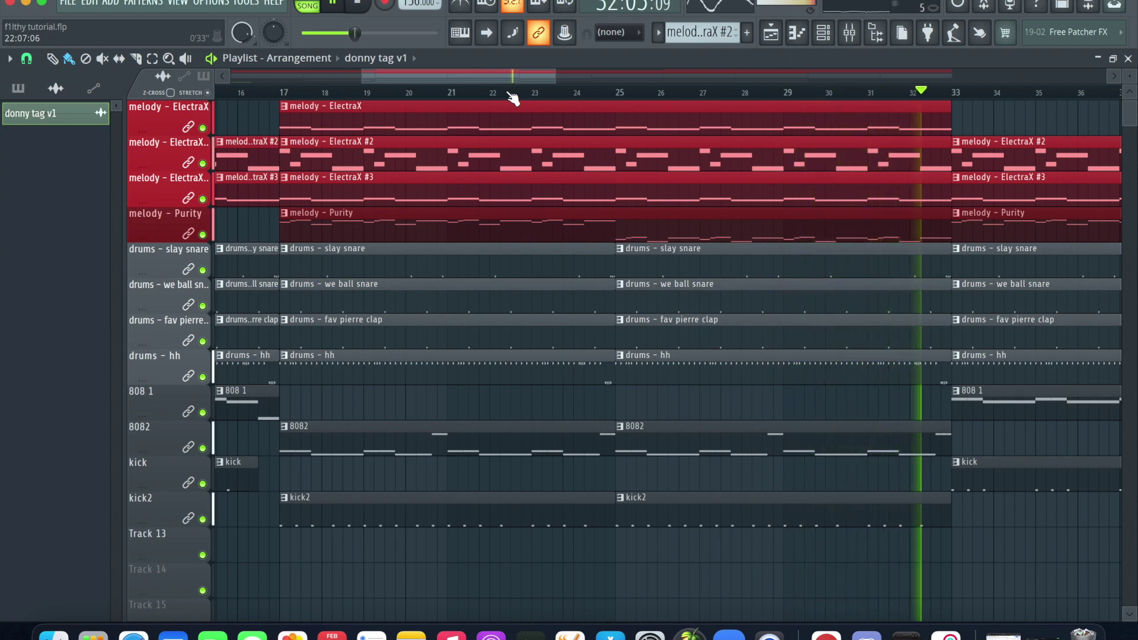
pyautogui.moveTo(500, 80); pyautogui.dragTo(635, 112)
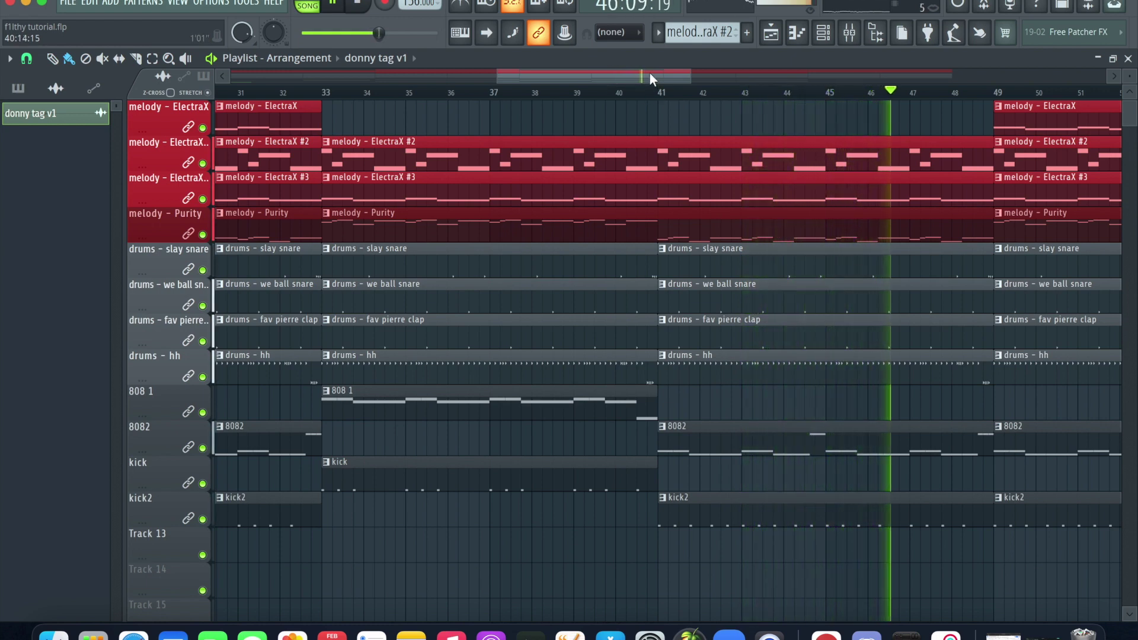
pyautogui.moveTo(649, 72); pyautogui.dragTo(801, 91)
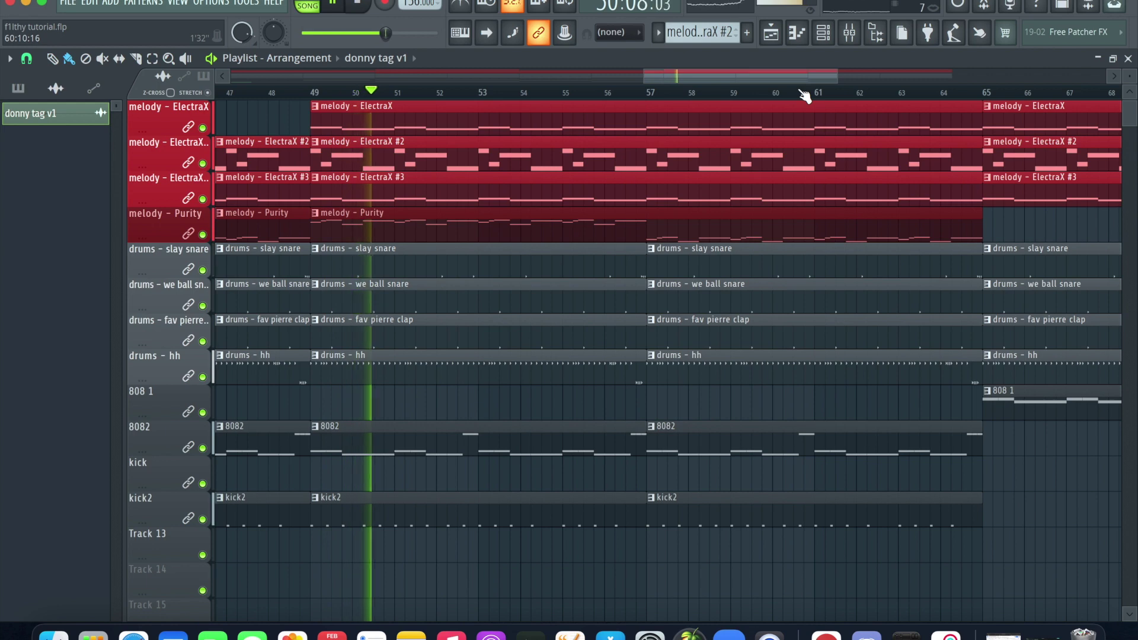
pyautogui.moveTo(838, 76); pyautogui.dragTo(1021, 109)
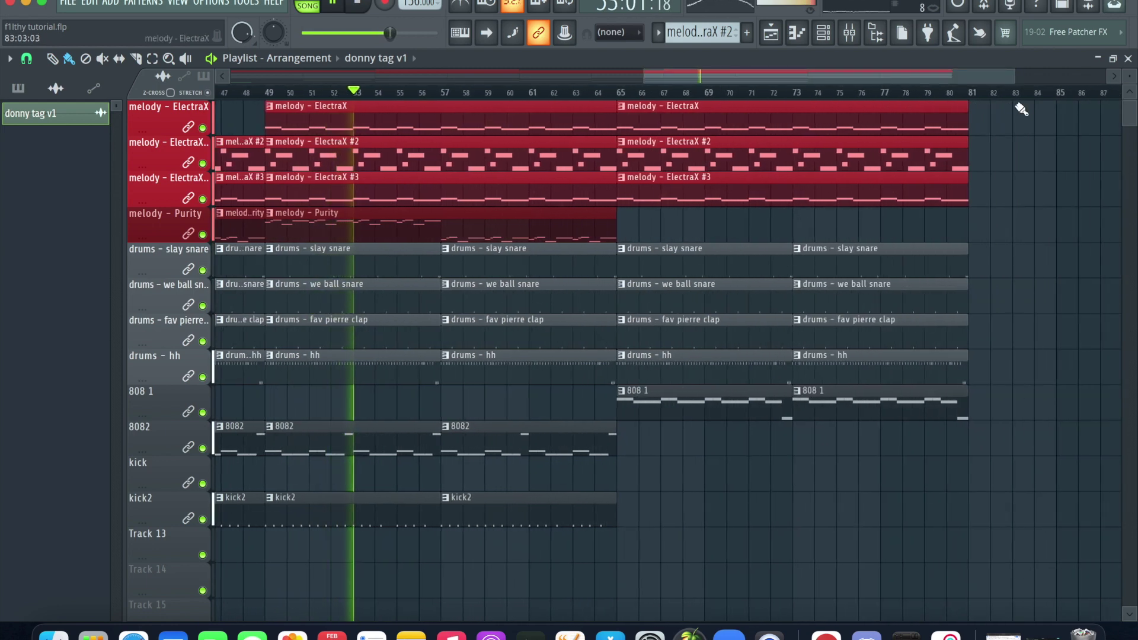